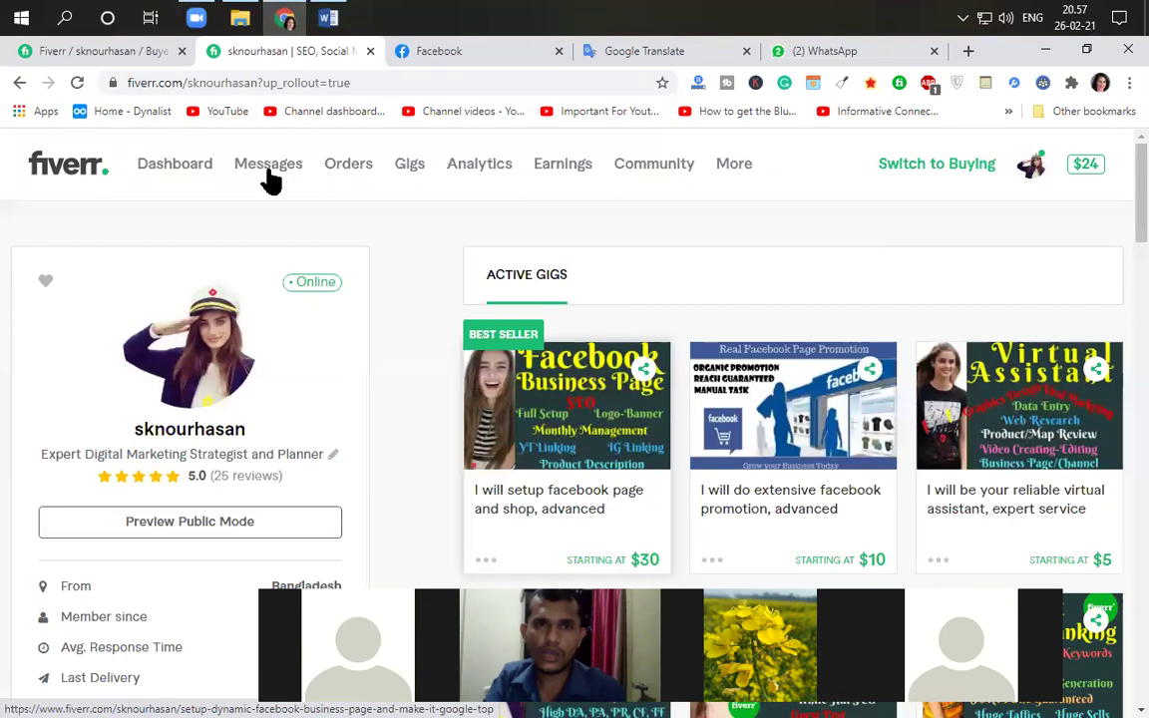
Open the returning buyer's conversation with the $150 order from the Fiverr inbox.
{"action": "left_click", "coordinate": [367, 228]}
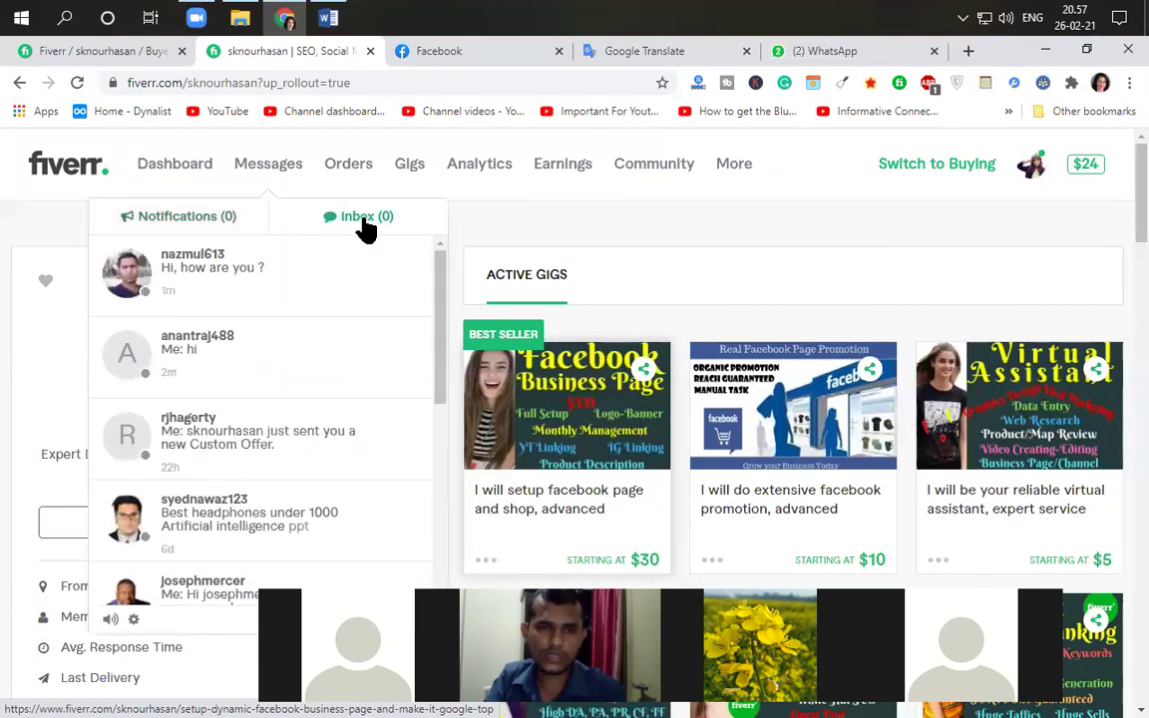
{"action": "left_click", "coordinate": [264, 439]}
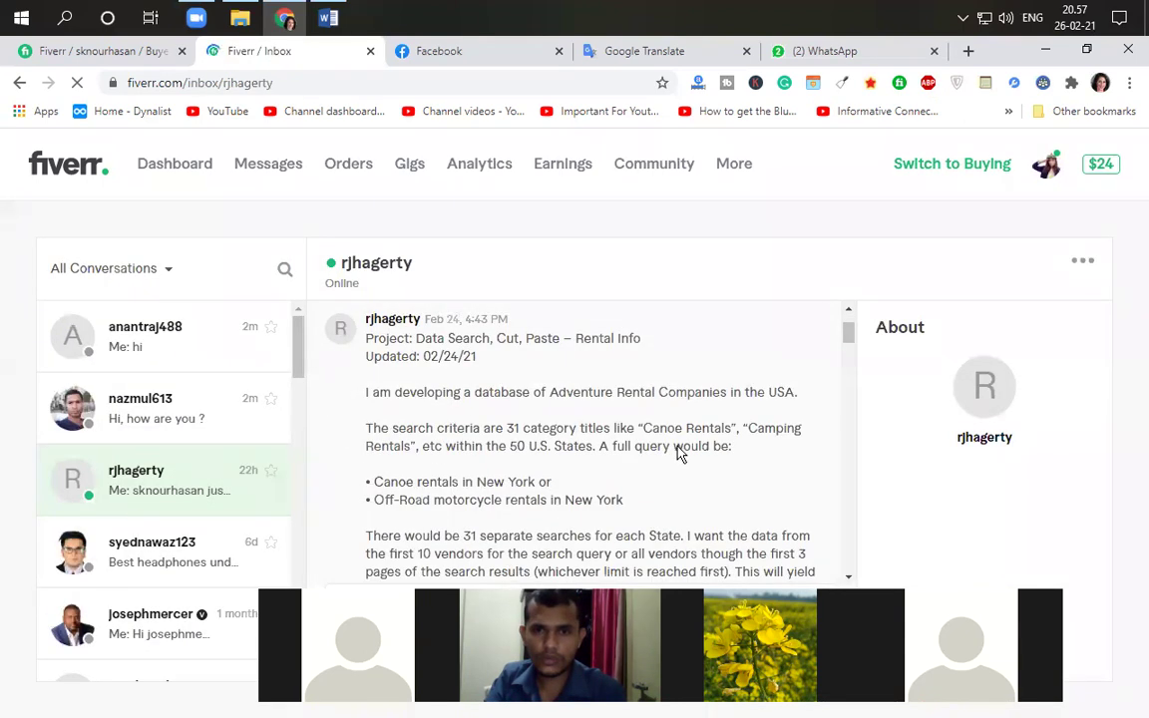
{"action": "left_click", "coordinate": [849, 524]}
{"action": "left_click_drag", "start_coordinate": [849, 519], "coordinate": [853, 454]}
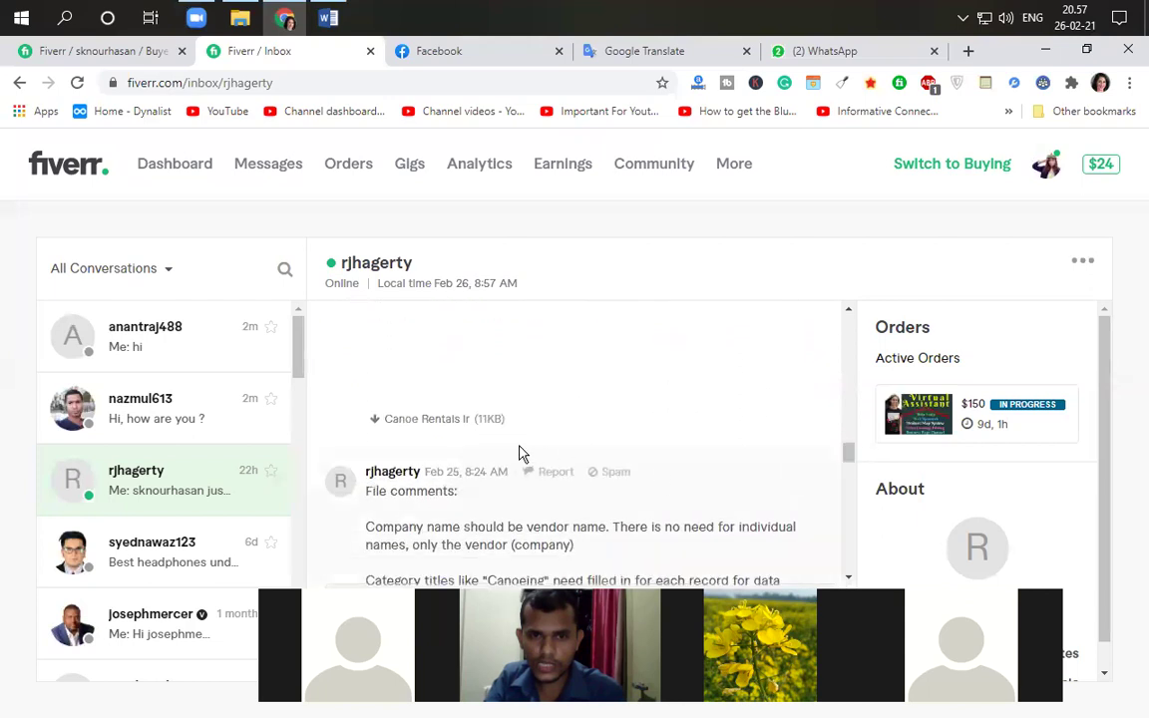
Download the Canoe Rentals in Minnesota Test .xlsx attachment from the conversation.
{"action": "left_click", "coordinate": [630, 409]}
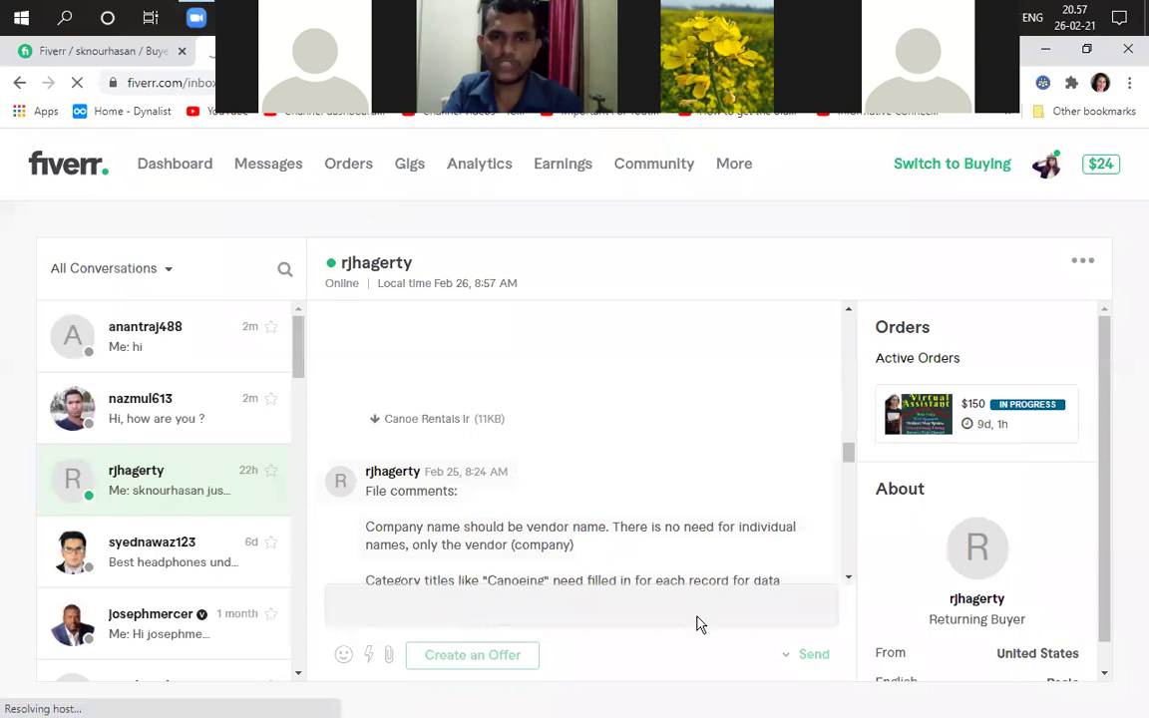
{"action": "mouse_move", "coordinate": [313, 33]}
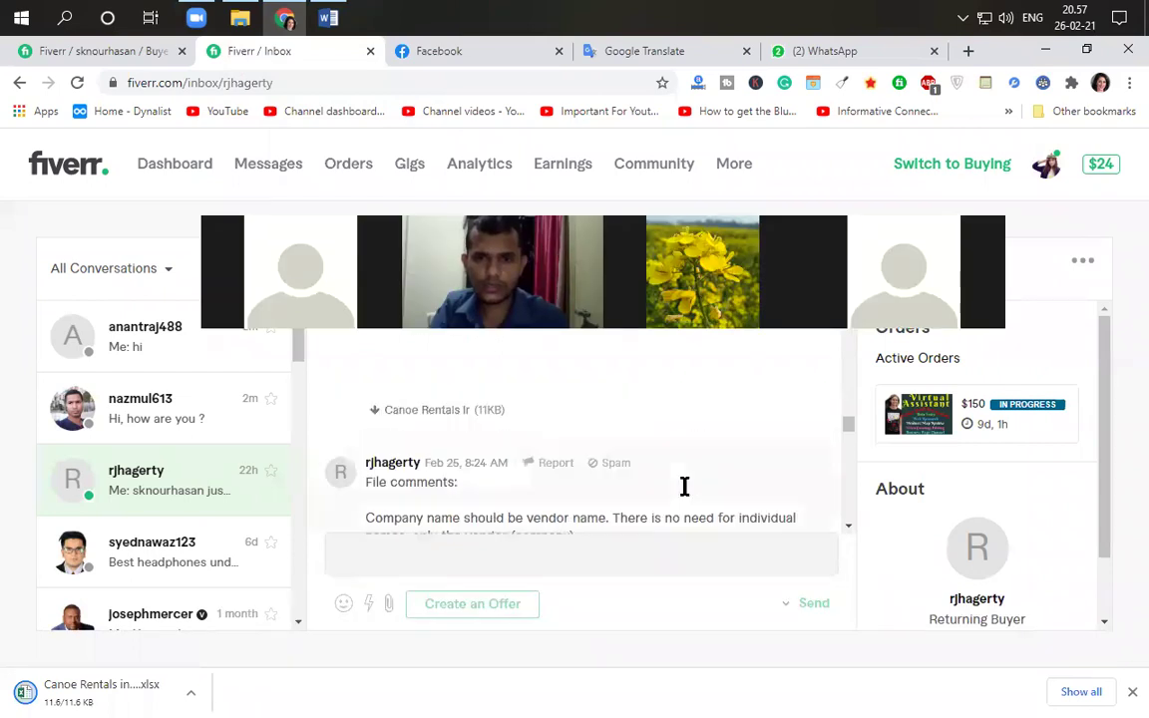
{"action": "scroll", "coordinate": [685, 486], "scroll_direction": "up", "scroll_amount": 1}
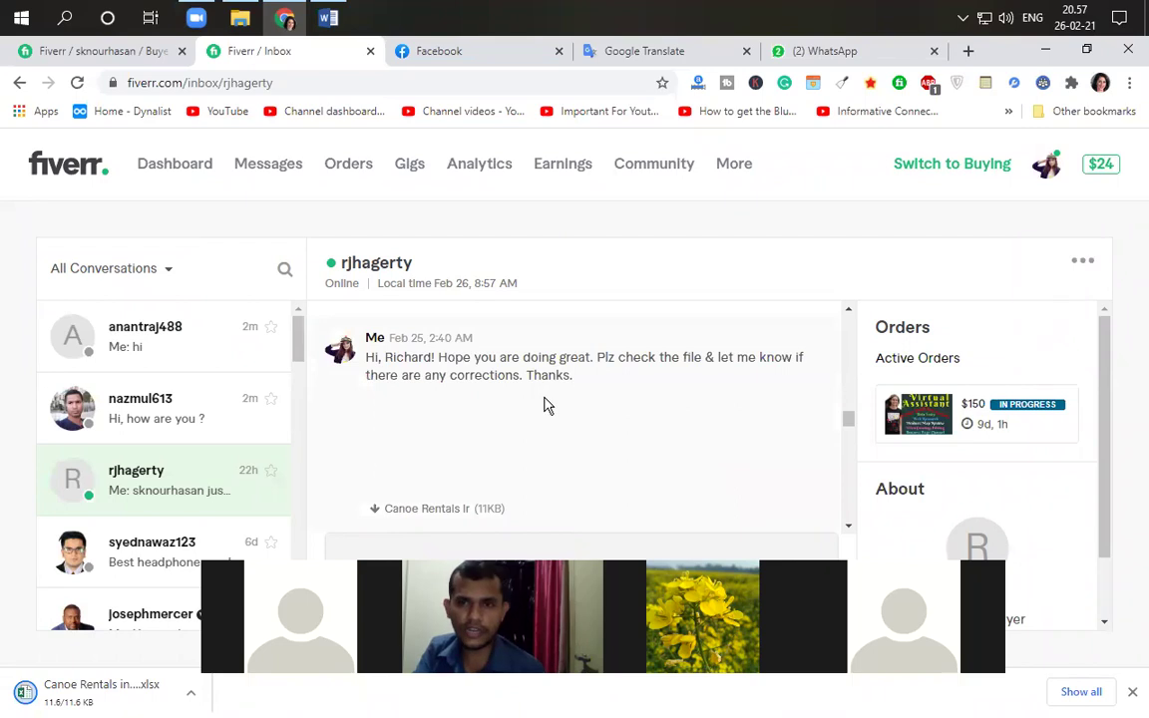
{"action": "left_click", "coordinate": [239, 26]}
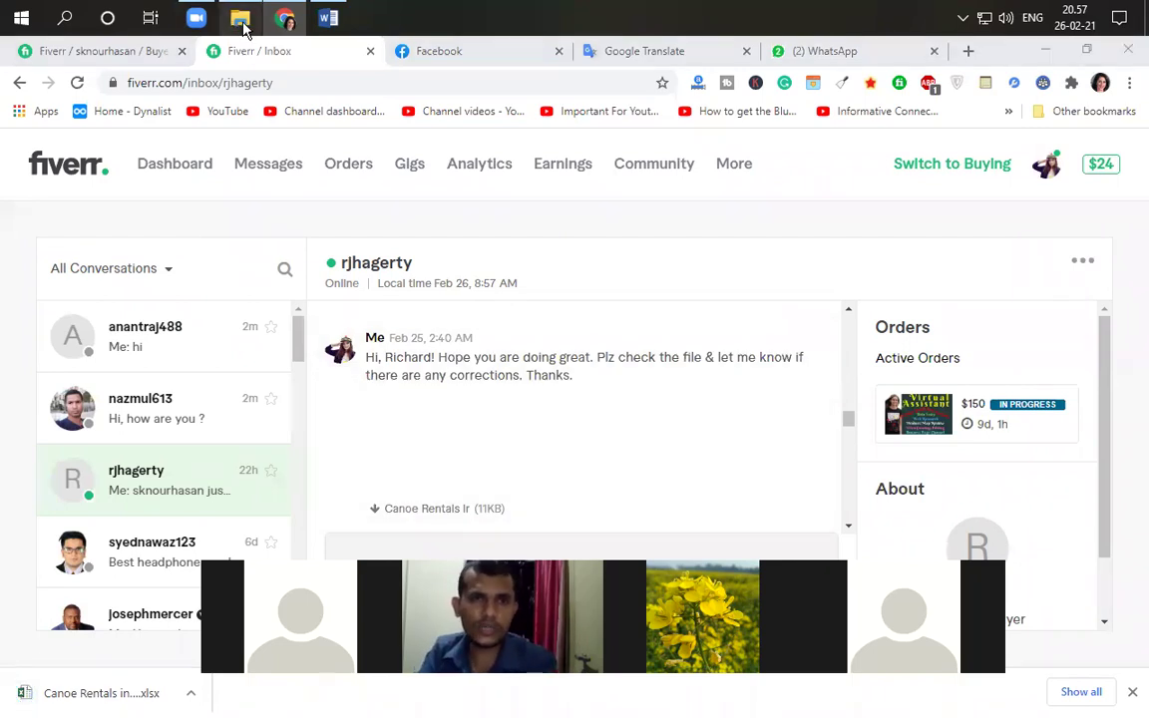
Browse the MotoSports subfolders (Motorcycles, Scooters, ATV's, Slingshots) under All Completed Tasks.
{"action": "left_click", "coordinate": [200, 164]}
{"action": "double_click", "coordinate": [200, 165]}
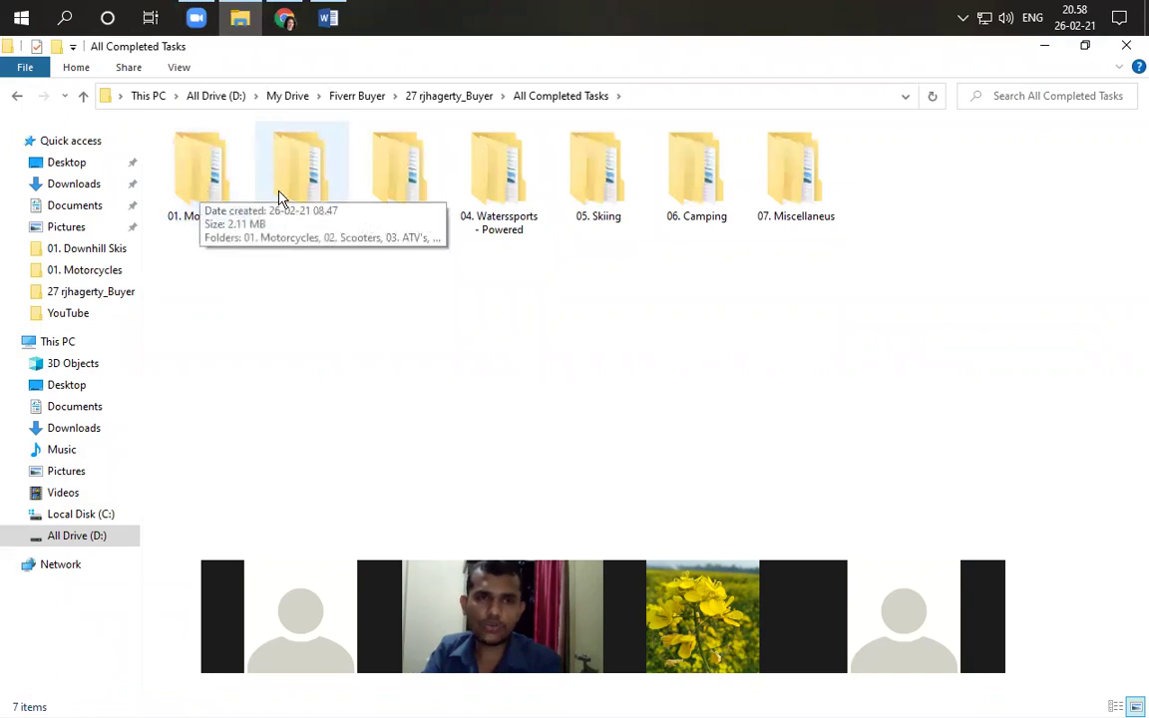
{"action": "double_click", "coordinate": [224, 177]}
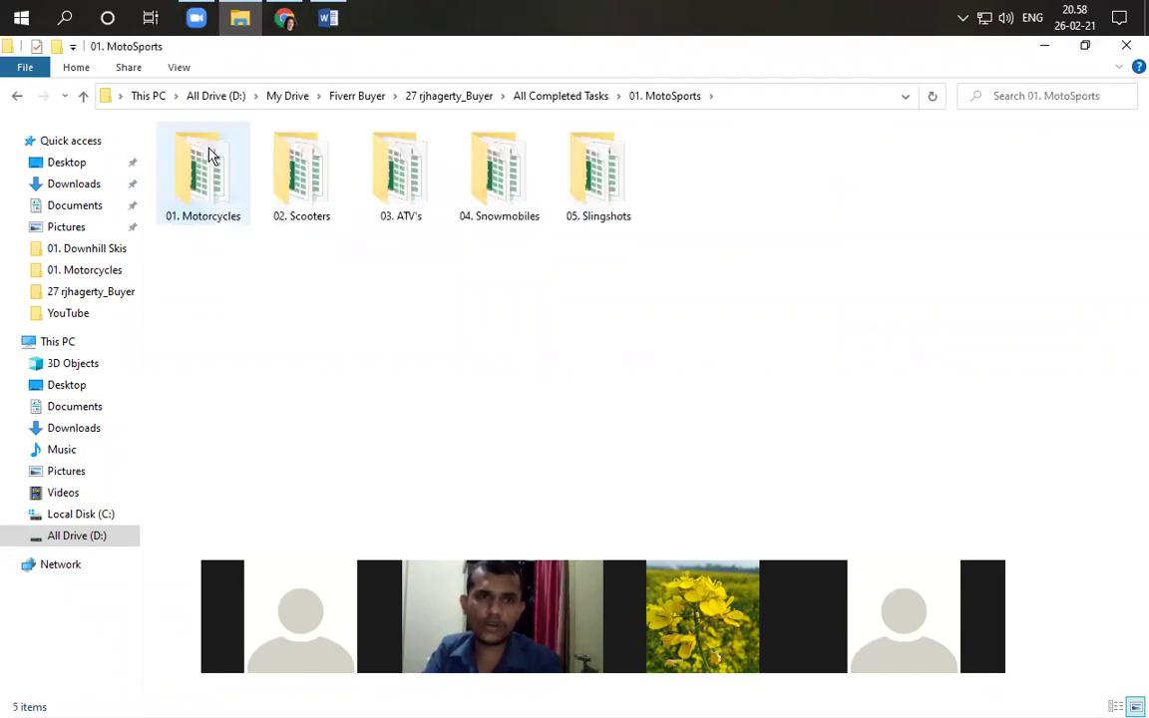
{"action": "double_click", "coordinate": [226, 182]}
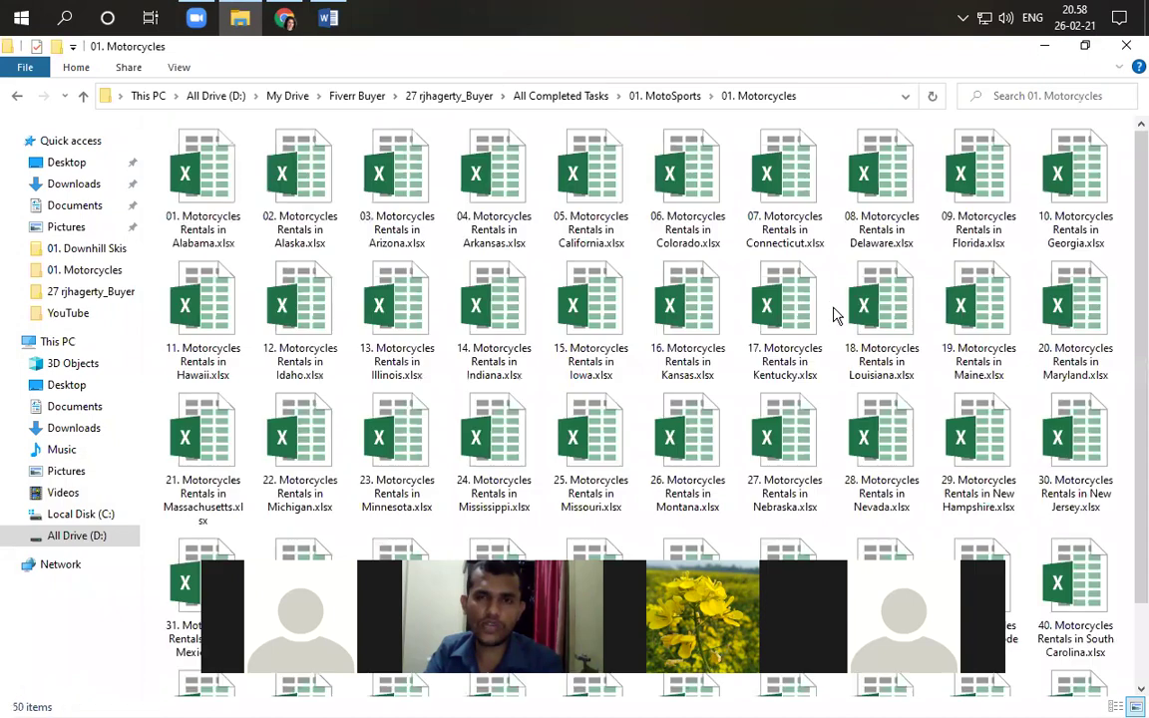
{"action": "scroll", "coordinate": [1132, 220], "scroll_direction": "down", "scroll_amount": 2}
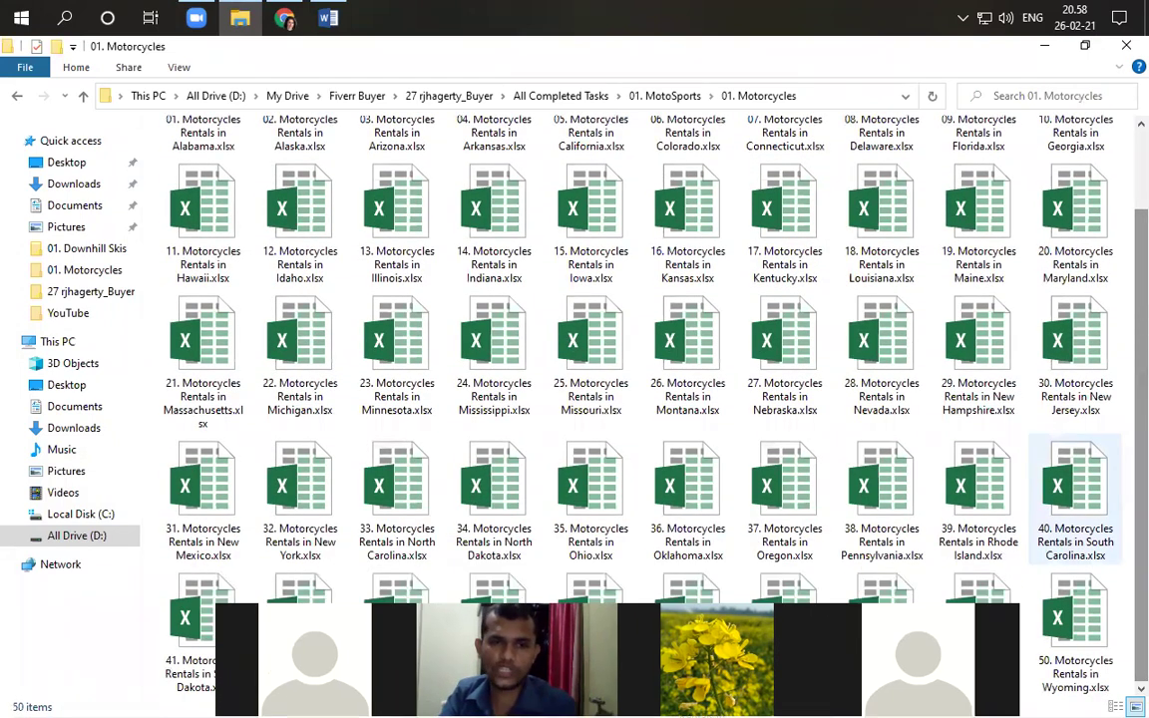
{"action": "left_click", "coordinate": [83, 96]}
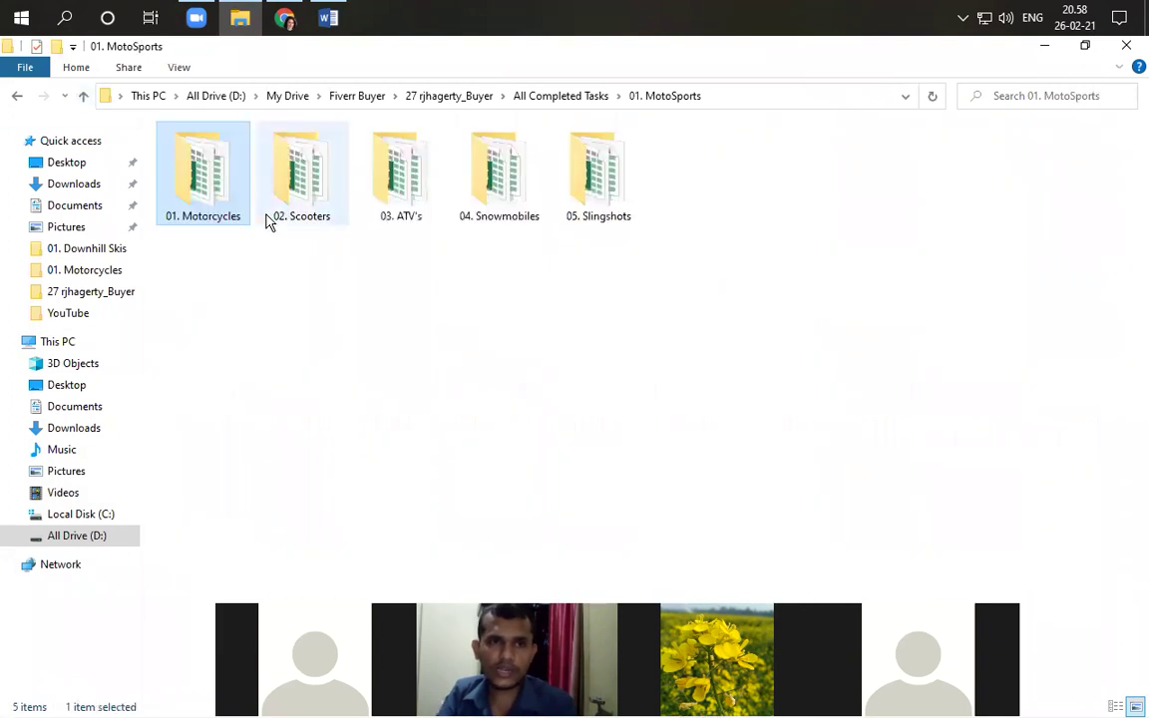
{"action": "double_click", "coordinate": [299, 197]}
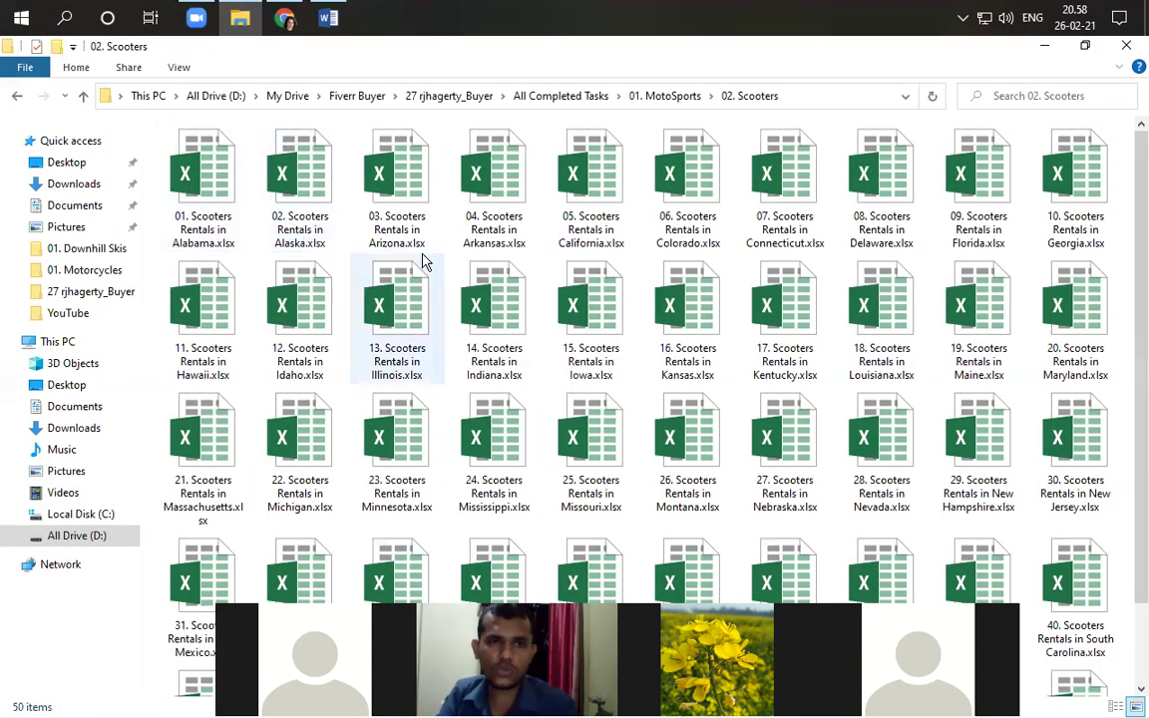
{"action": "left_click", "coordinate": [84, 97]}
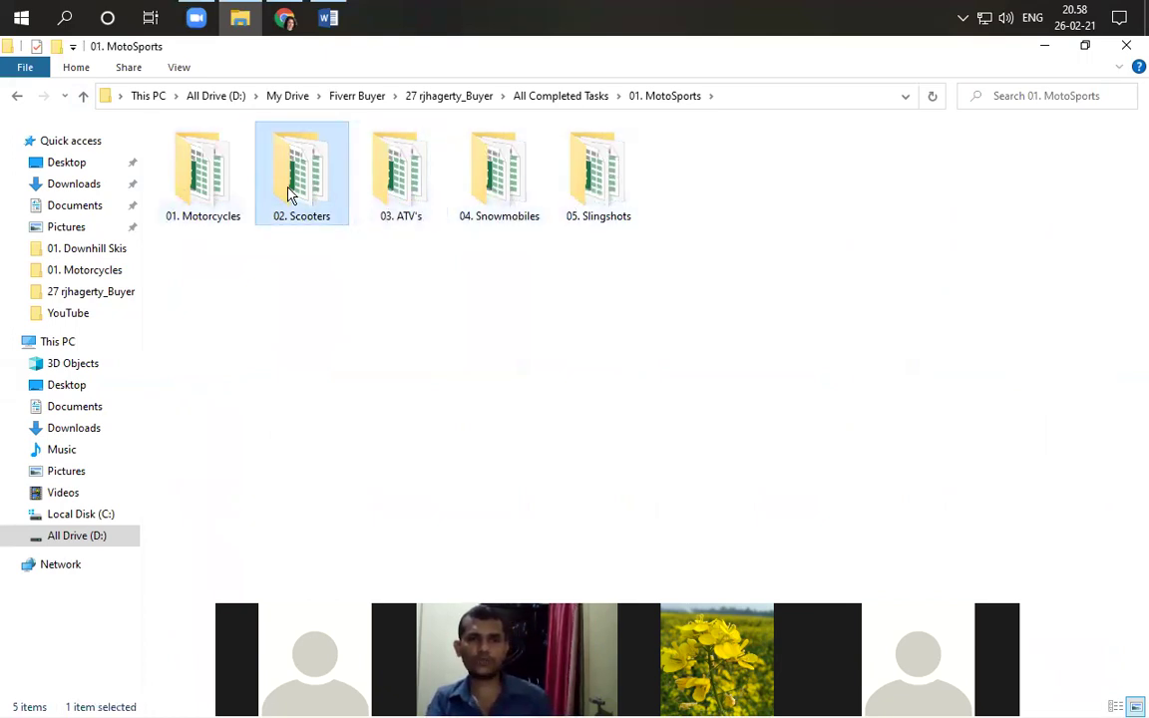
{"action": "left_click", "coordinate": [424, 194]}
{"action": "left_click", "coordinate": [585, 192]}
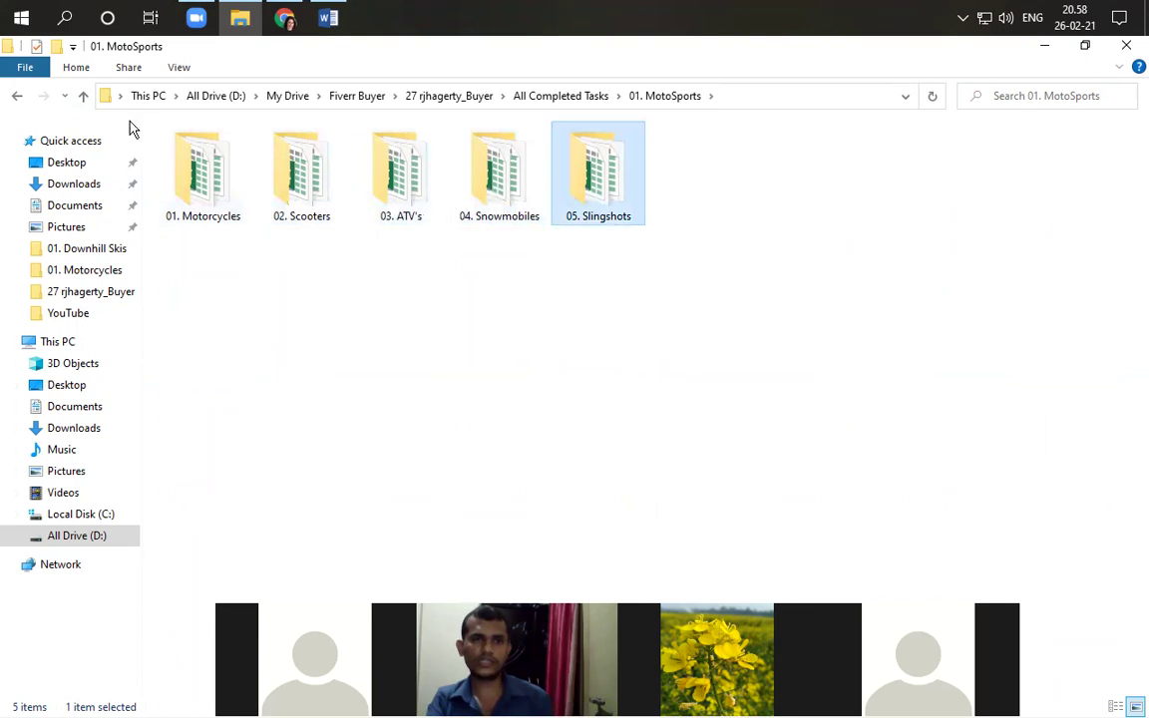
{"action": "left_click", "coordinate": [84, 95]}
Check the Bicycles and Miscellaneus subfolders, then return to the buyer's folder and select AOR Categories.
{"action": "double_click", "coordinate": [293, 187]}
{"action": "double_click", "coordinate": [196, 182]}
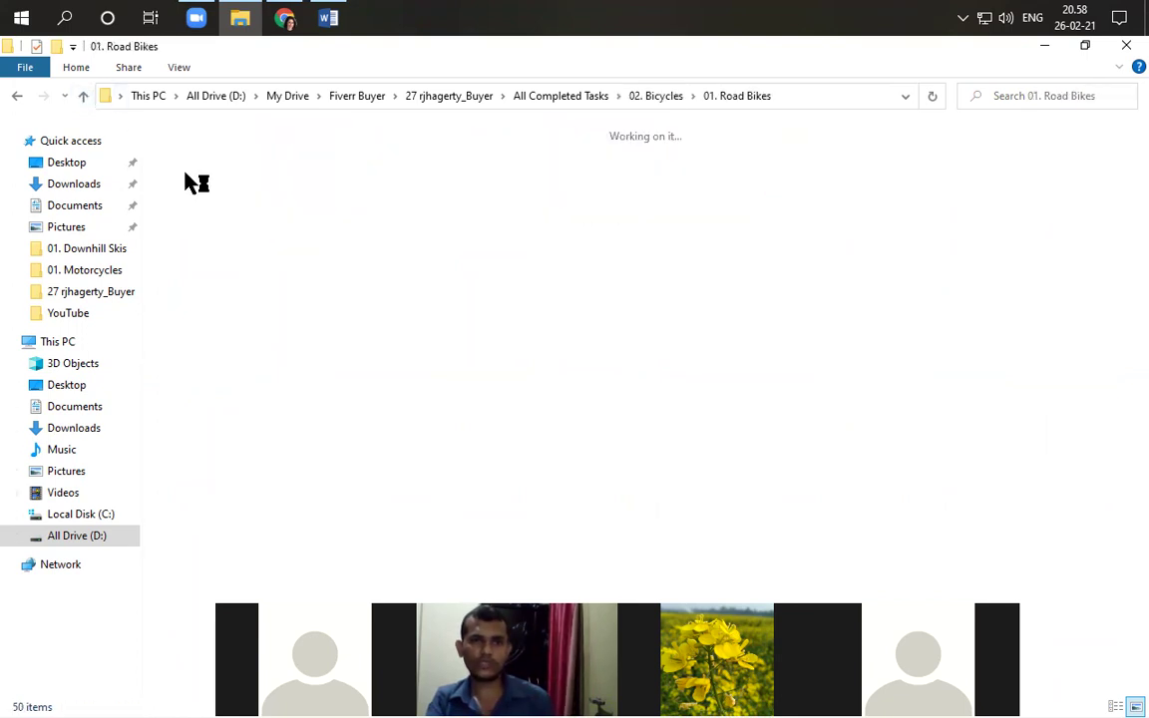
{"action": "left_click", "coordinate": [84, 96]}
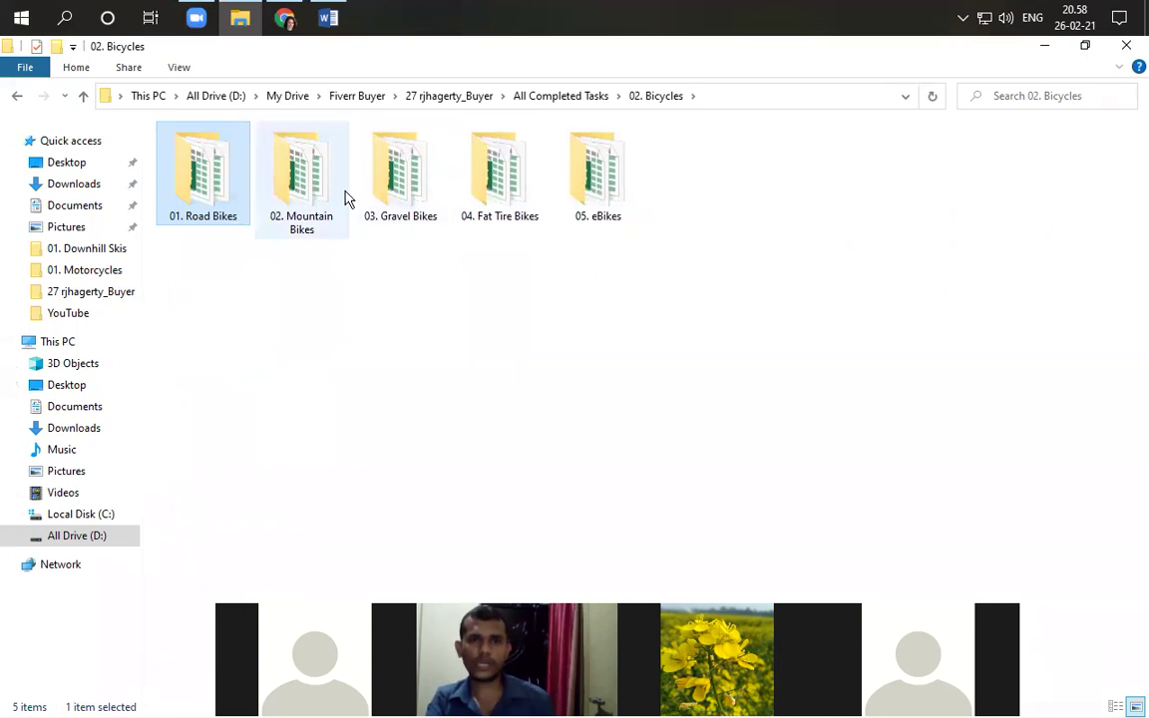
{"action": "left_click", "coordinate": [84, 96]}
{"action": "double_click", "coordinate": [775, 192]}
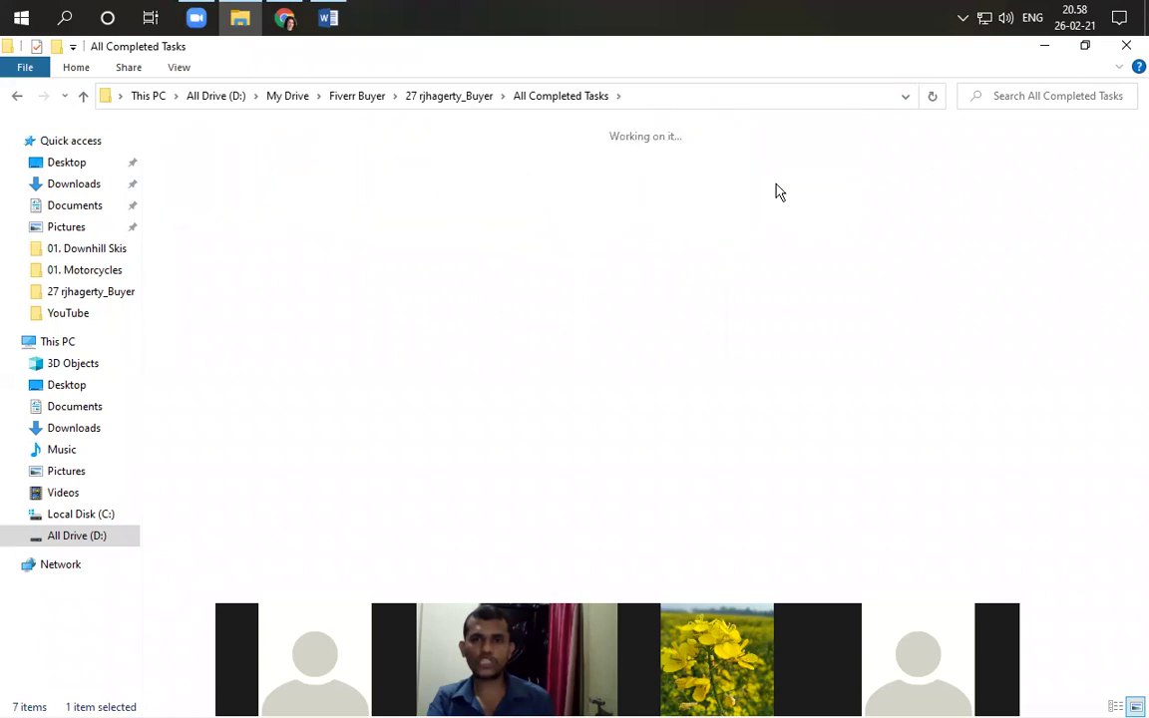
{"action": "double_click", "coordinate": [289, 180]}
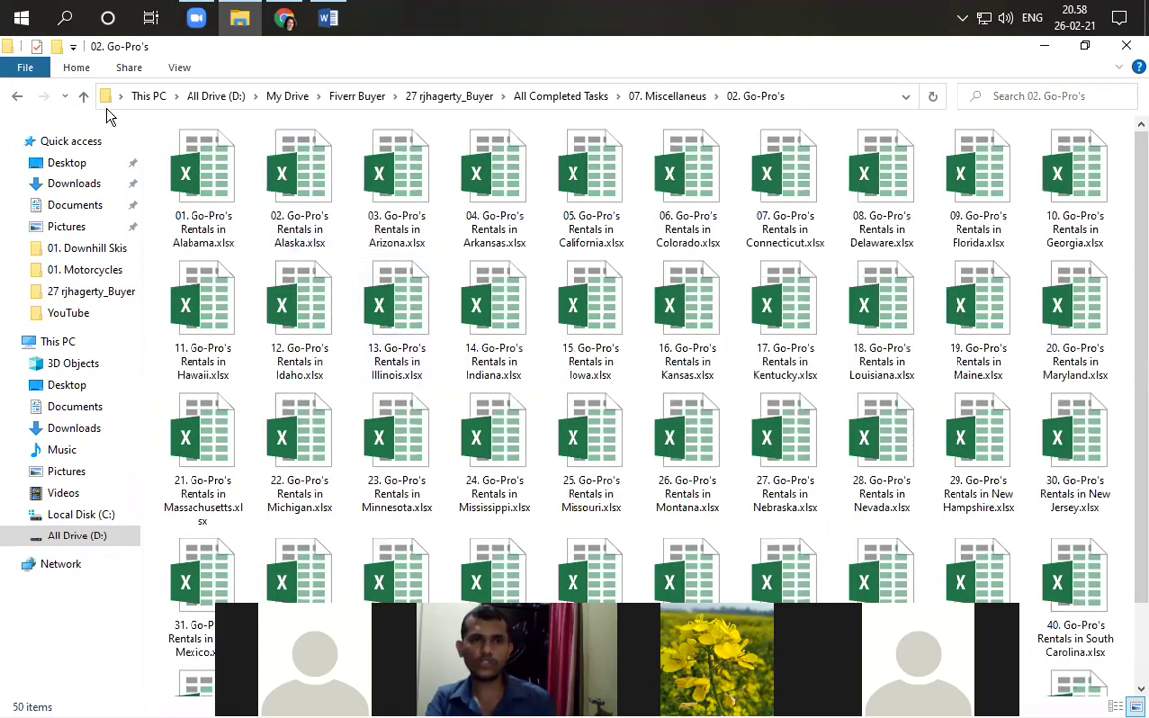
{"action": "left_click", "coordinate": [84, 97]}
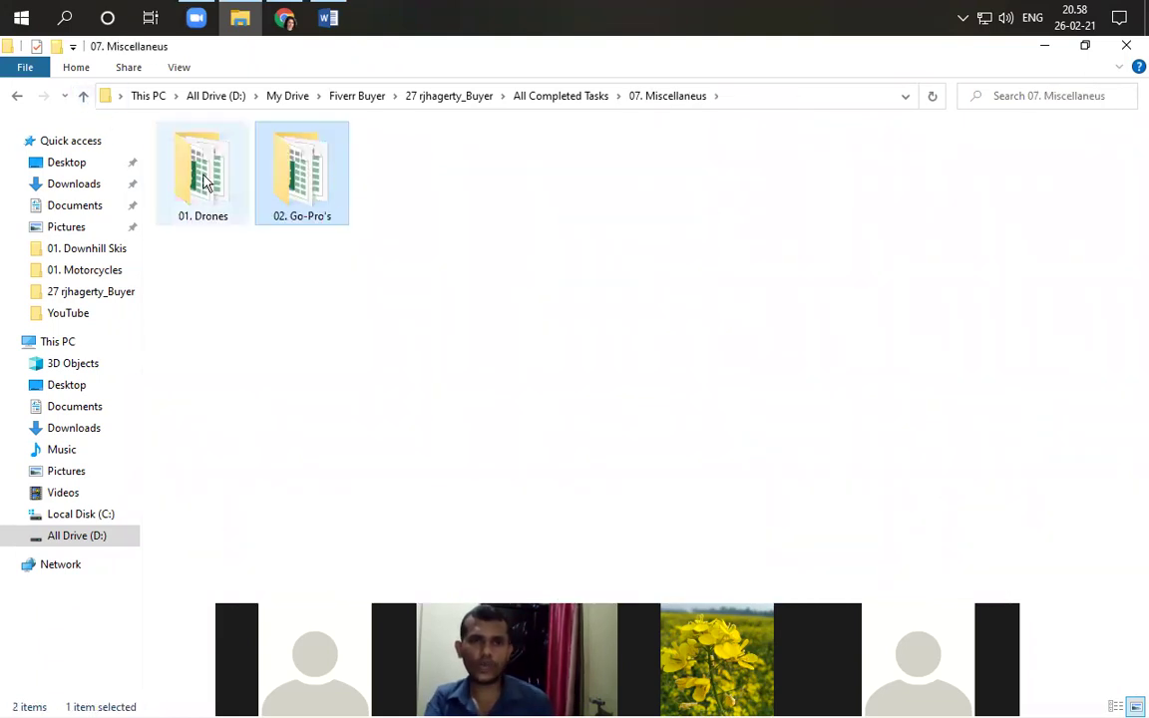
{"action": "left_click", "coordinate": [85, 98]}
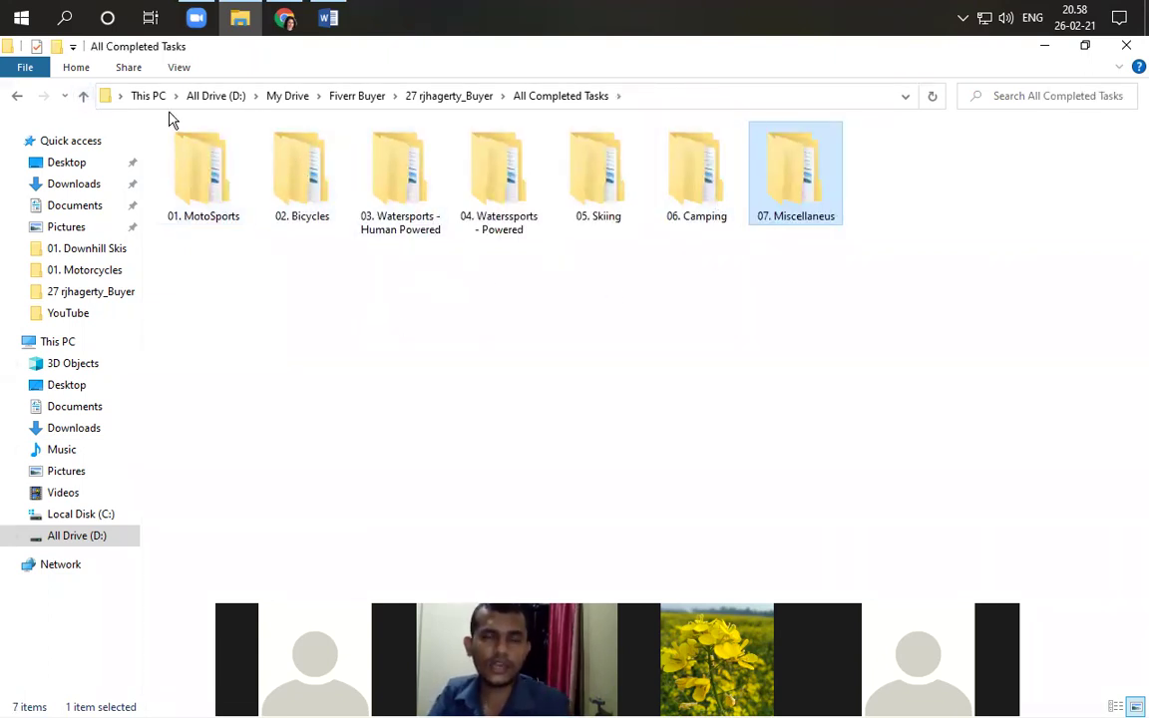
{"action": "left_click", "coordinate": [85, 98]}
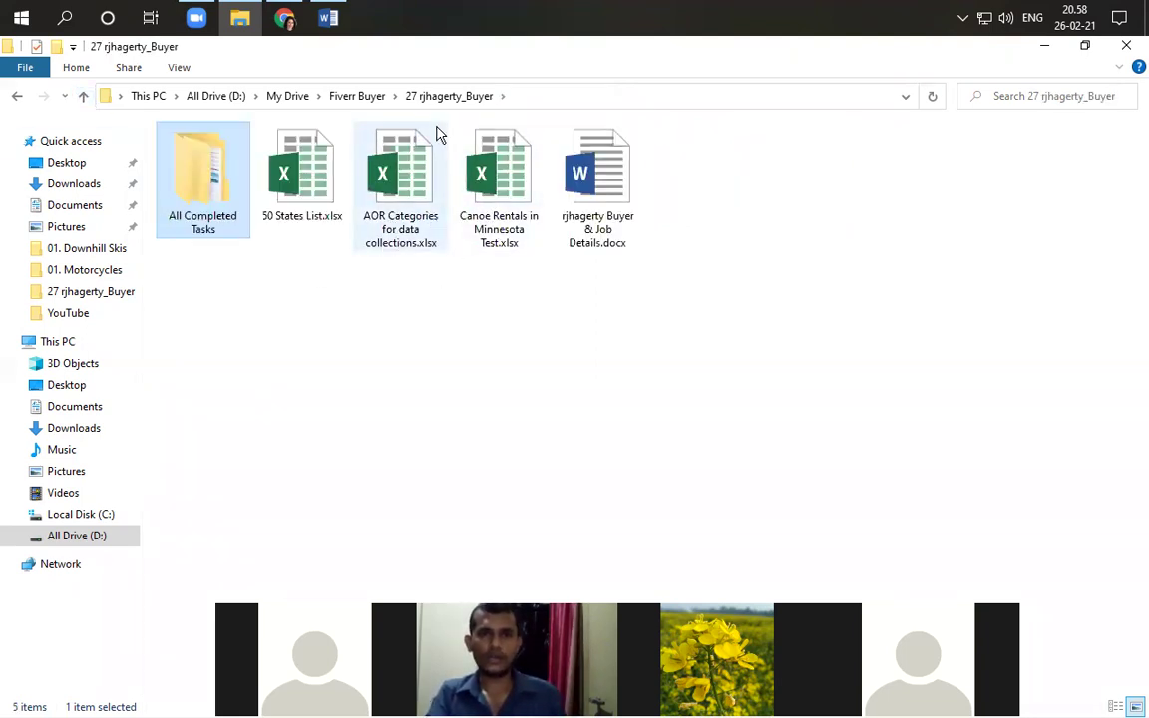
{"action": "left_click", "coordinate": [400, 199]}
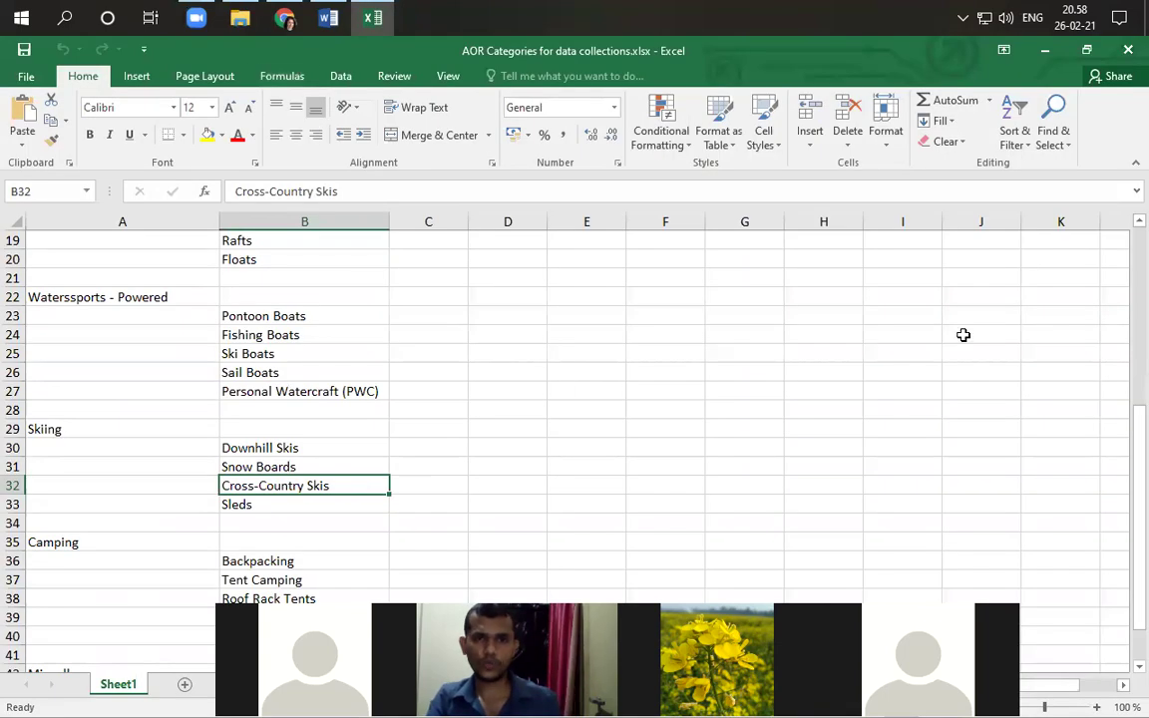
Select the MotoSports subcategories Motorcycles through Slingshots (B2:B6) in the AOR Categories workbook.
{"action": "scroll", "coordinate": [188, 382], "scroll_direction": "up", "scroll_amount": 6}
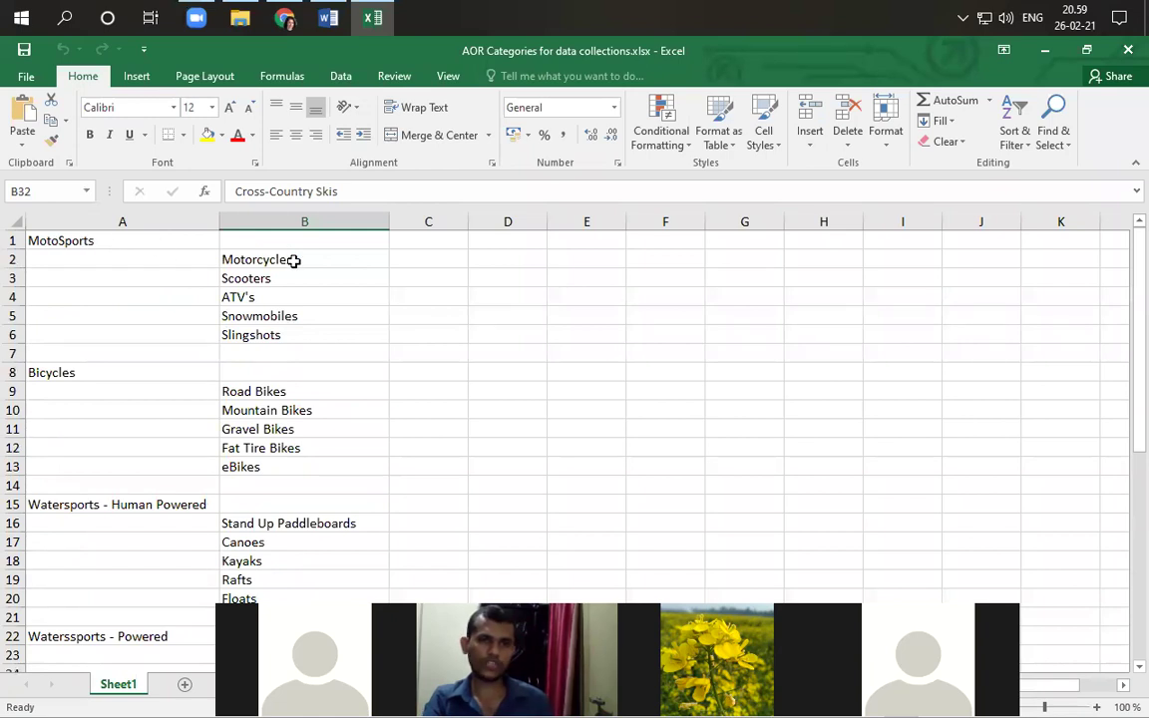
{"action": "left_click_drag", "start_coordinate": [304, 260], "coordinate": [295, 335]}
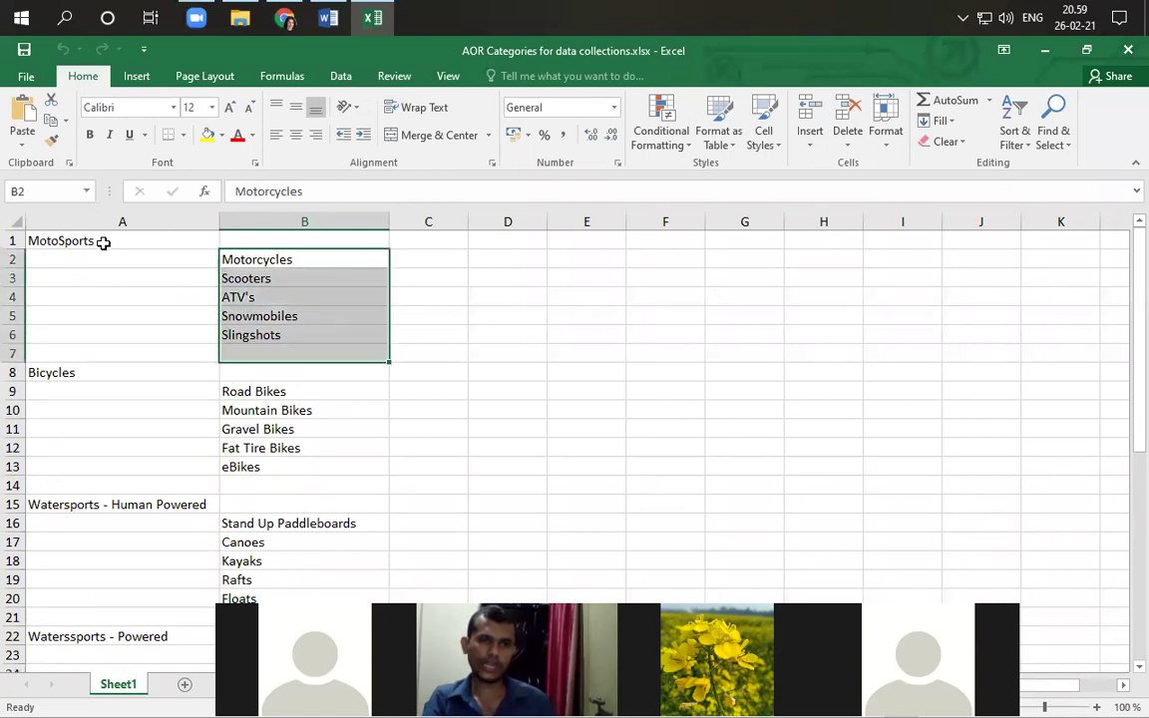
{"action": "left_click", "coordinate": [103, 243]}
{"action": "left_click_drag", "start_coordinate": [308, 266], "coordinate": [297, 336]}
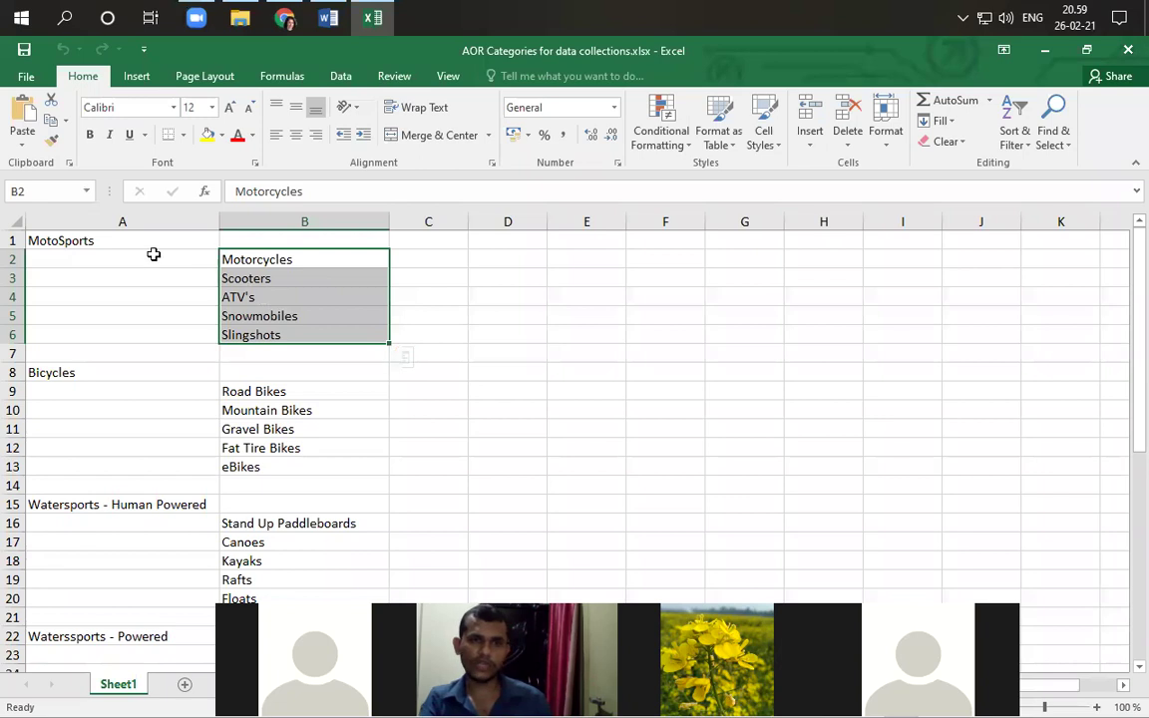
{"action": "left_click", "coordinate": [116, 242]}
{"action": "left_click_drag", "start_coordinate": [298, 261], "coordinate": [288, 336]}
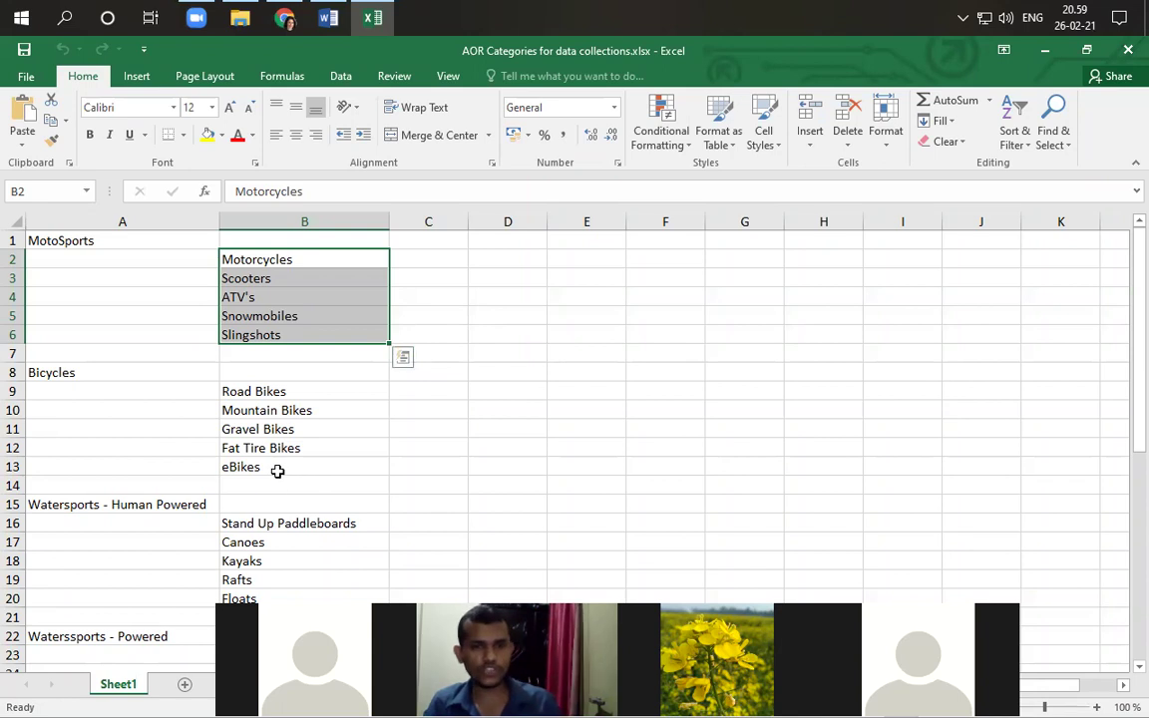
{"action": "key", "text": "Escape"}
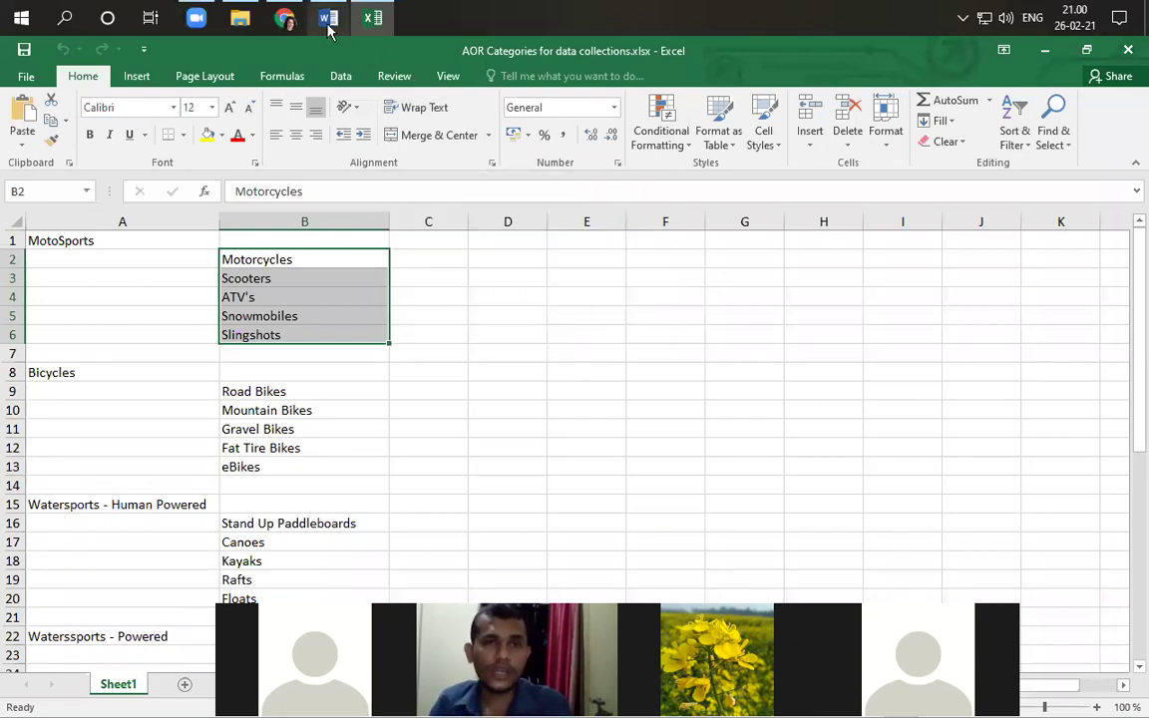
{"action": "left_click", "coordinate": [288, 18]}
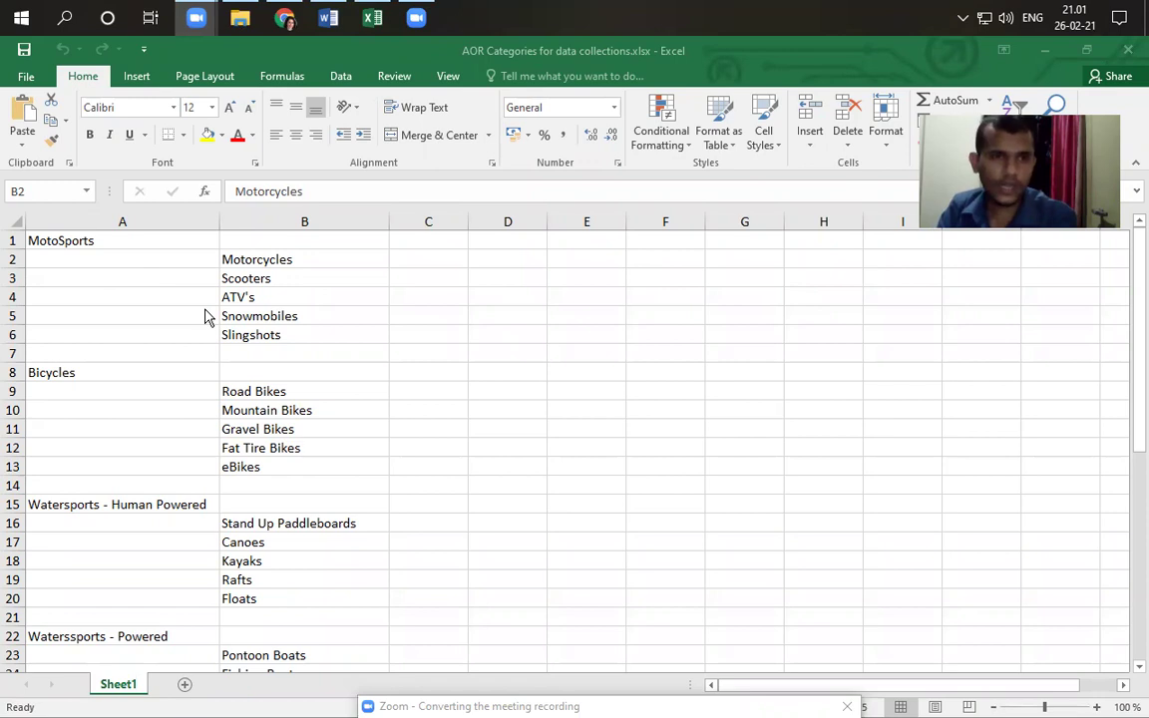
Reselect the MotoSports items down to Slingshots, look over the sheet, then minimize Excel.
{"action": "key", "text": "ctrl+shift+Down"}
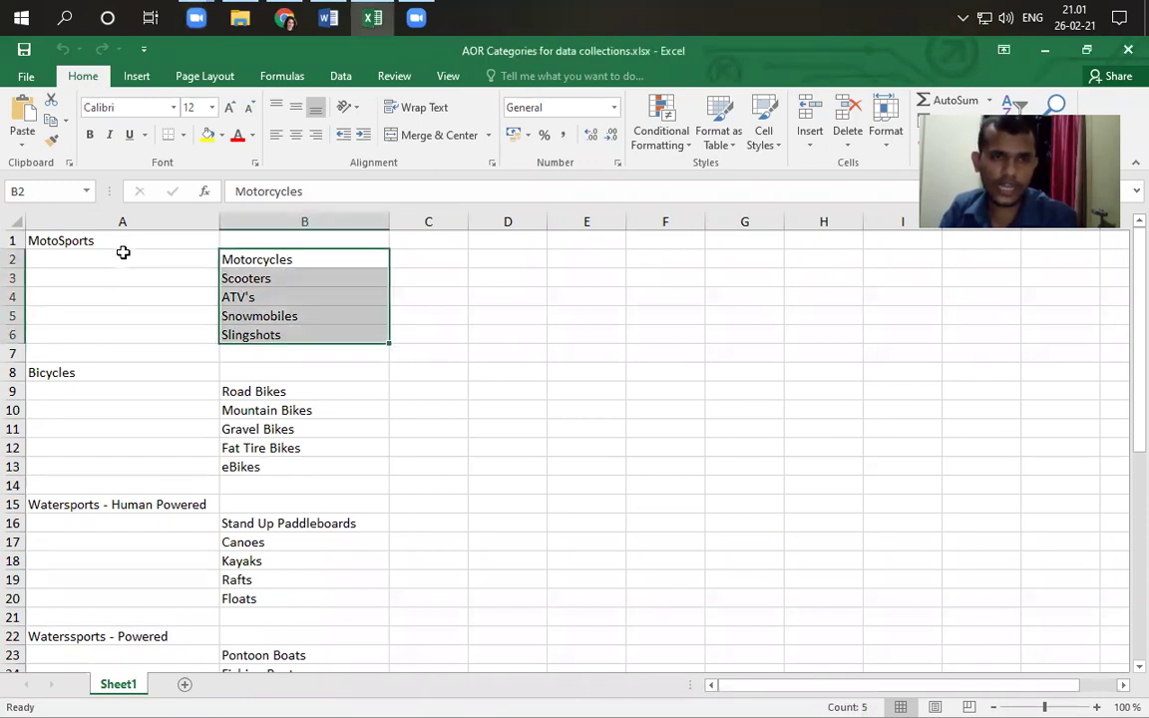
{"action": "scroll", "coordinate": [251, 464], "scroll_direction": "down", "scroll_amount": 5}
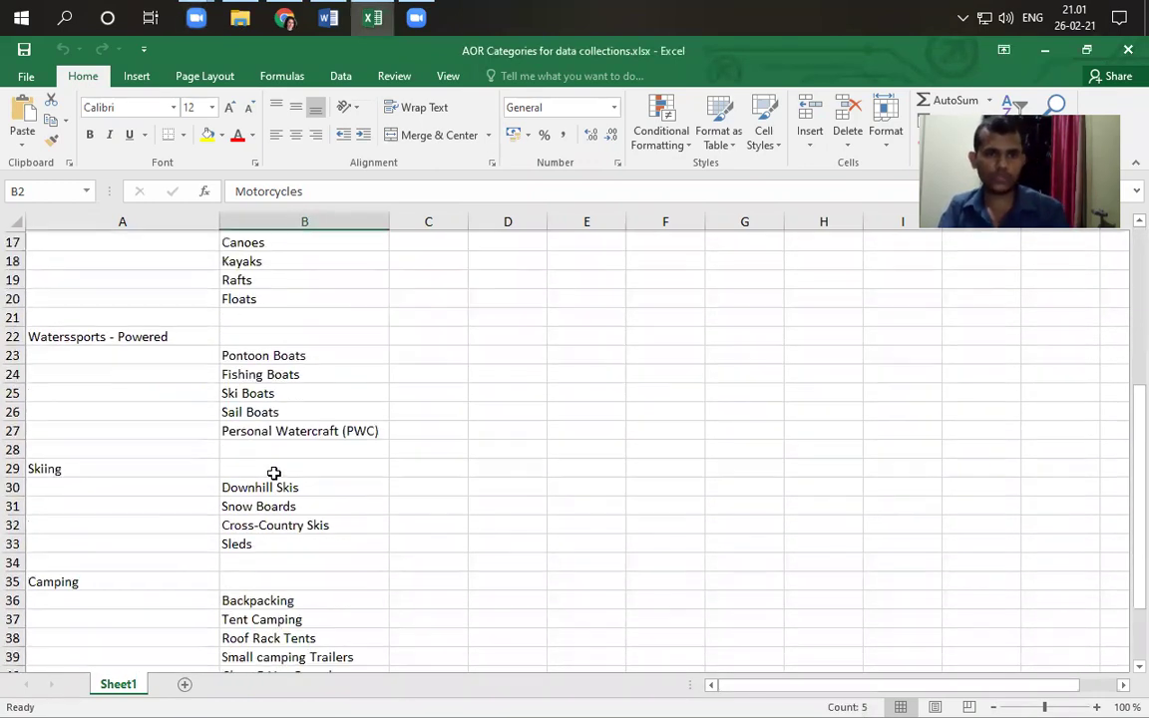
{"action": "scroll", "coordinate": [273, 472], "scroll_direction": "down", "scroll_amount": 4}
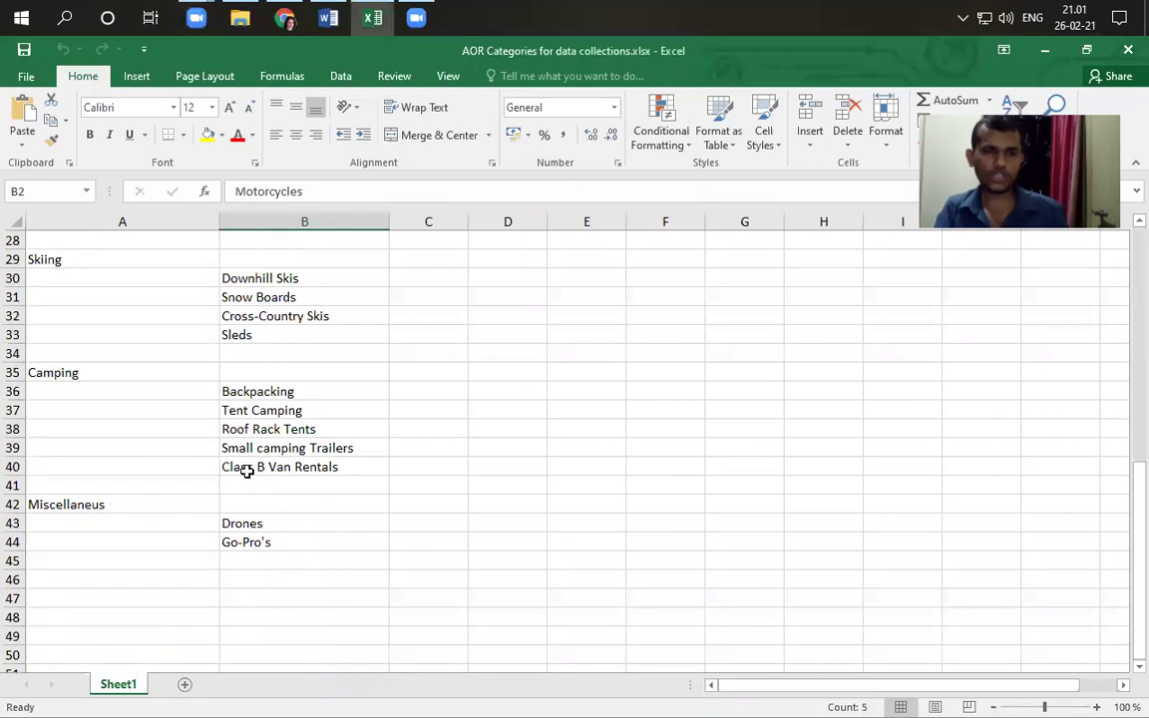
{"action": "left_click_drag", "start_coordinate": [302, 542], "coordinate": [67, 226]}
{"action": "left_click", "coordinate": [487, 330]}
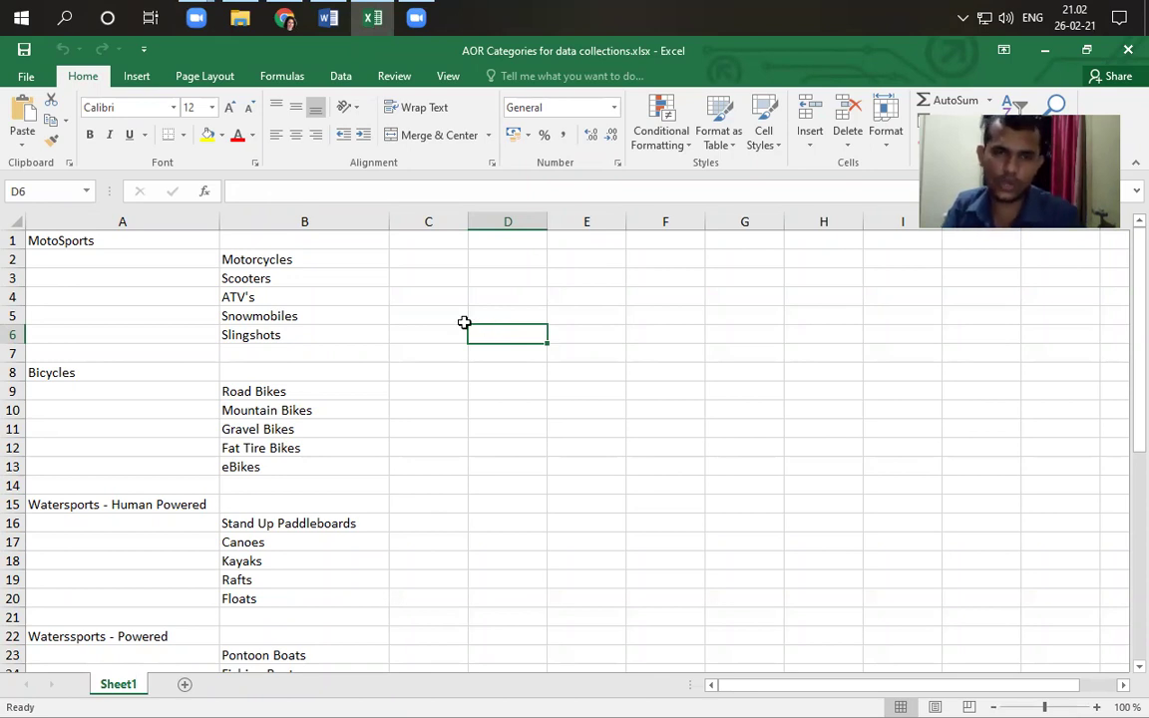
{"action": "left_click", "coordinate": [337, 335]}
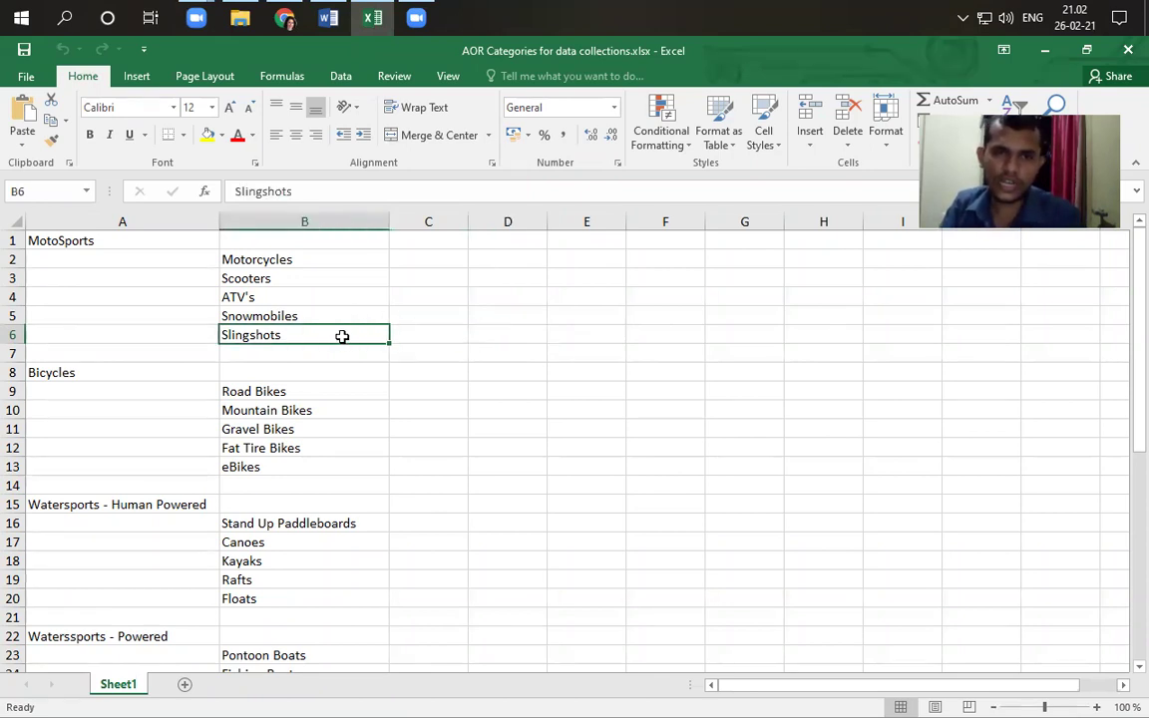
{"action": "left_click", "coordinate": [494, 338]}
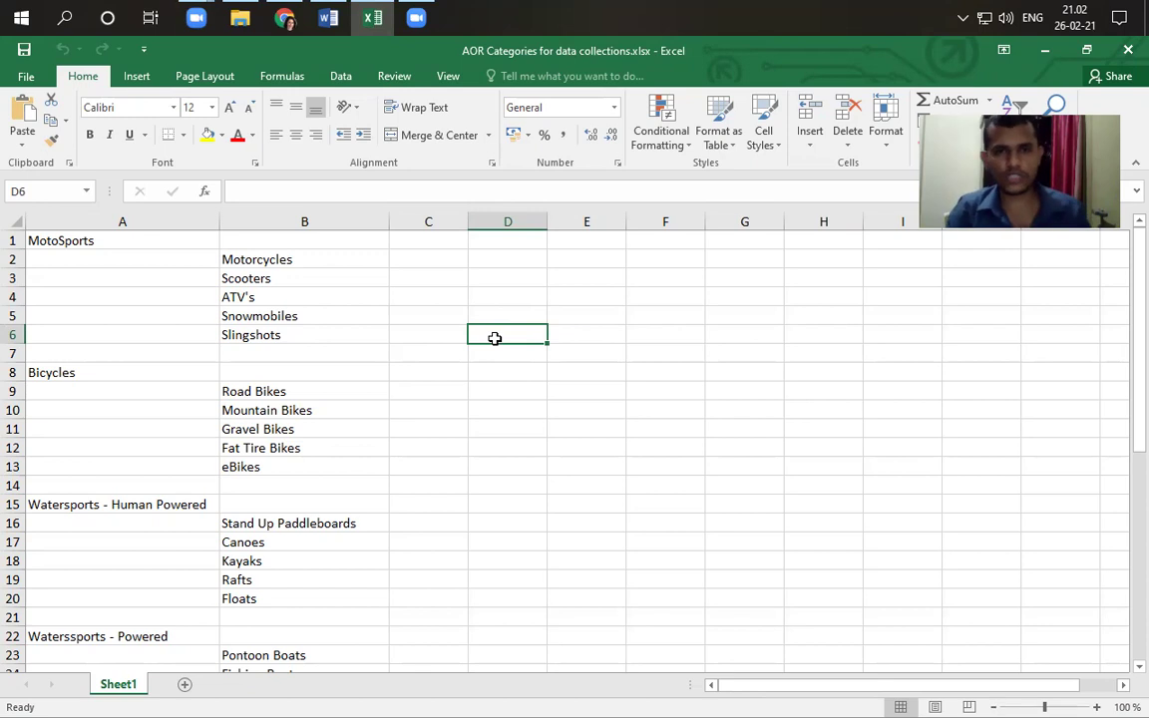
{"action": "left_click", "coordinate": [307, 335]}
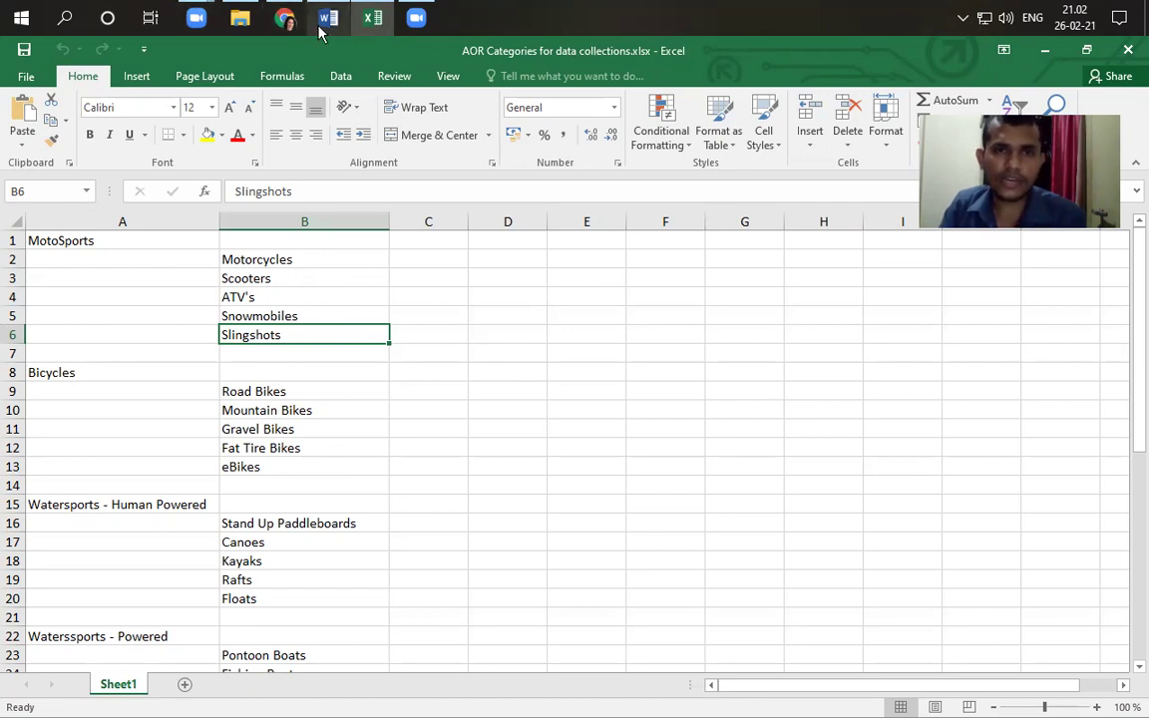
{"action": "left_click", "coordinate": [375, 19]}
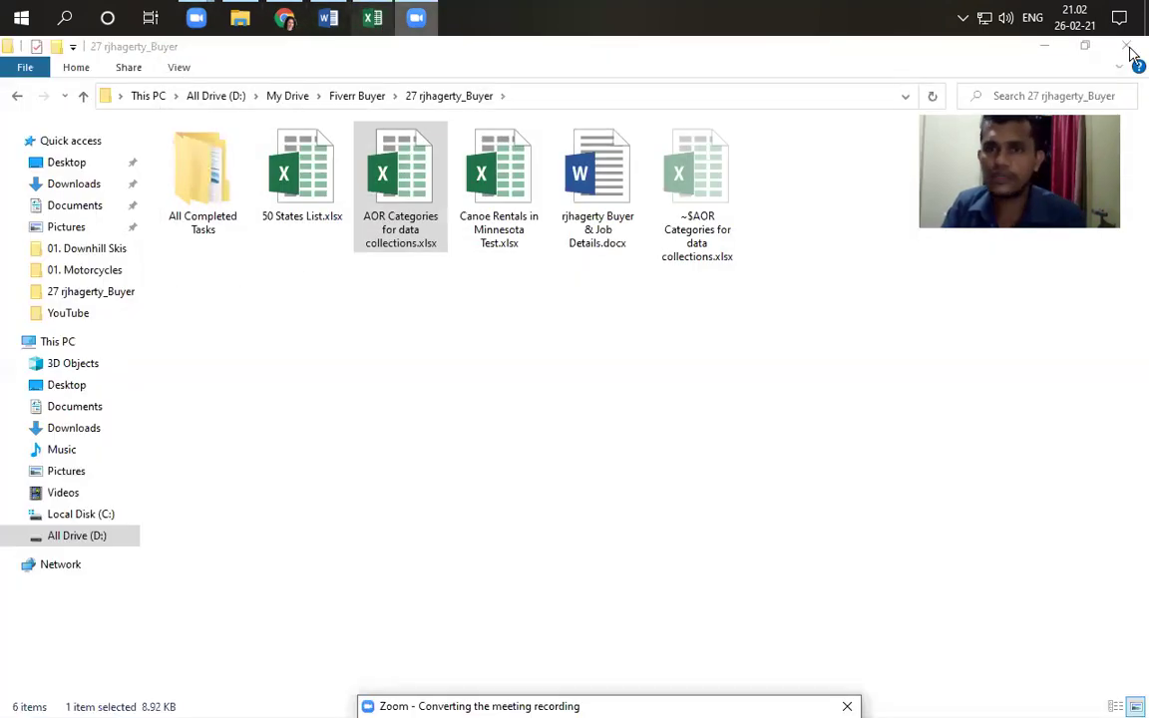
Close the project folder and bring up the Fiverr Buyer Requests tab in Chrome.
{"action": "left_click", "coordinate": [1133, 55]}
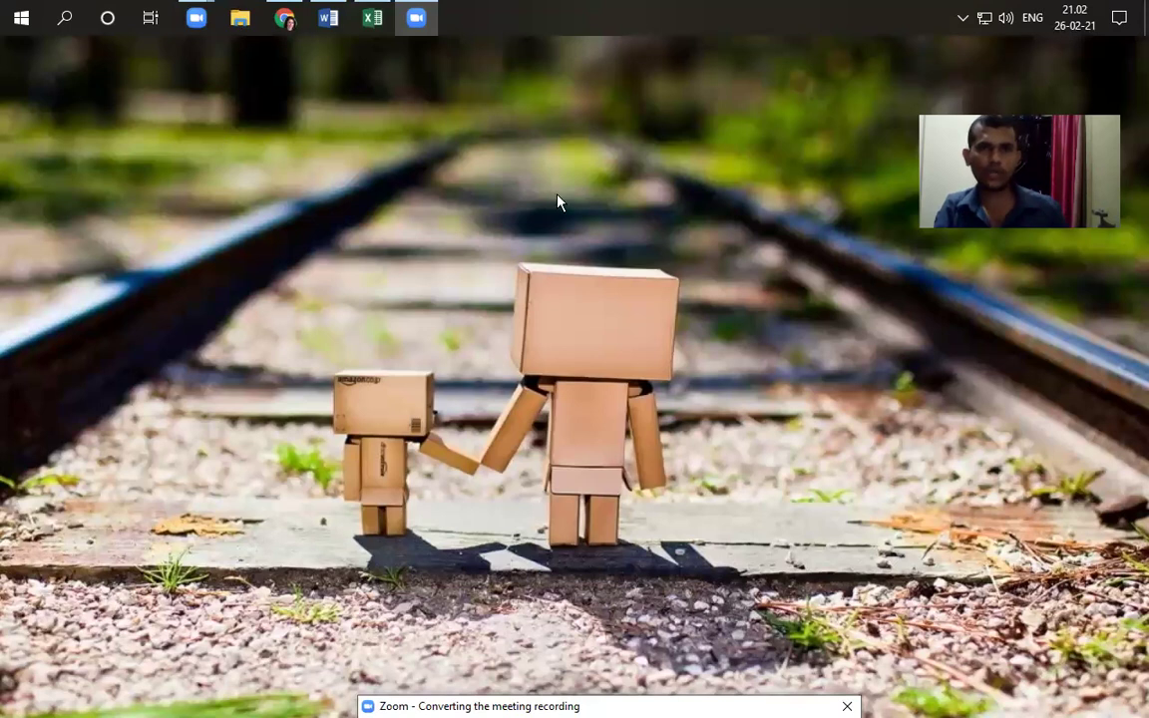
{"action": "left_click", "coordinate": [282, 20]}
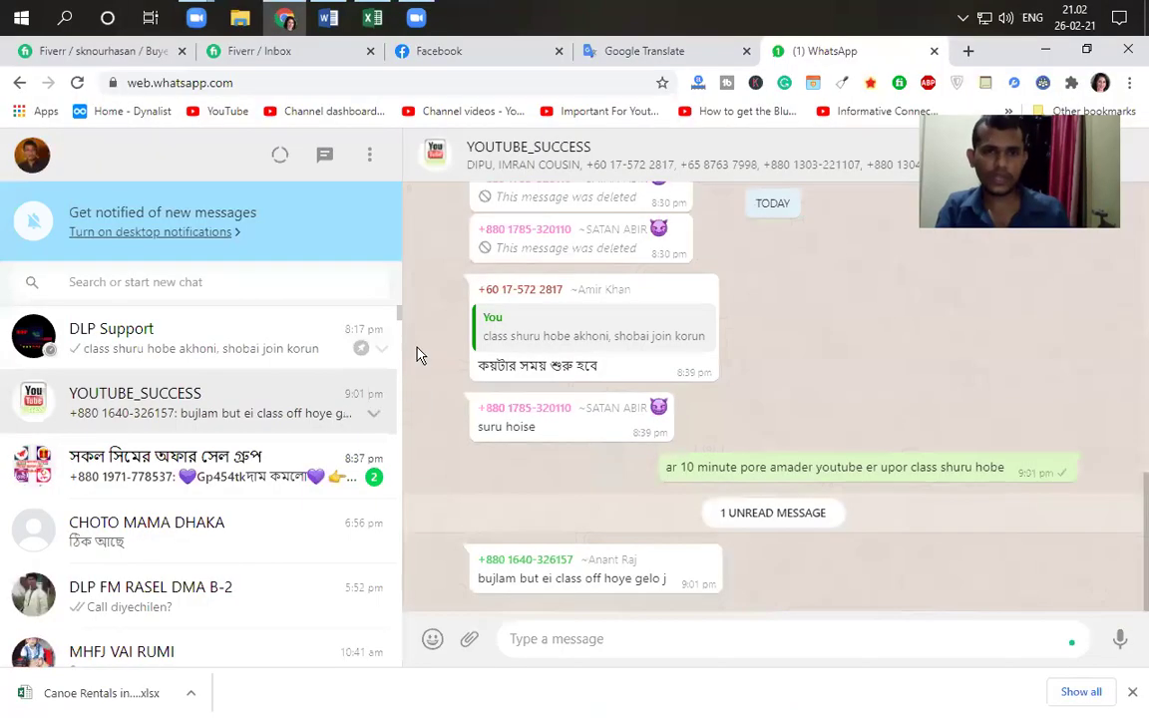
{"action": "left_click", "coordinate": [272, 57]}
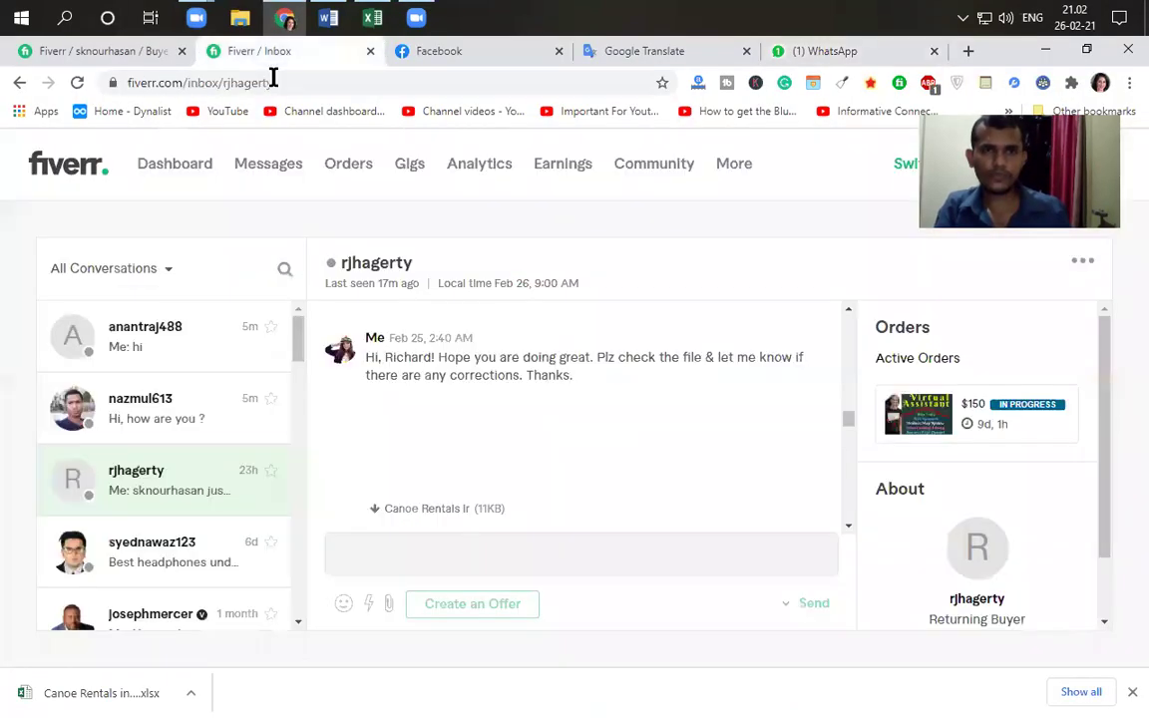
{"action": "left_click", "coordinate": [117, 51]}
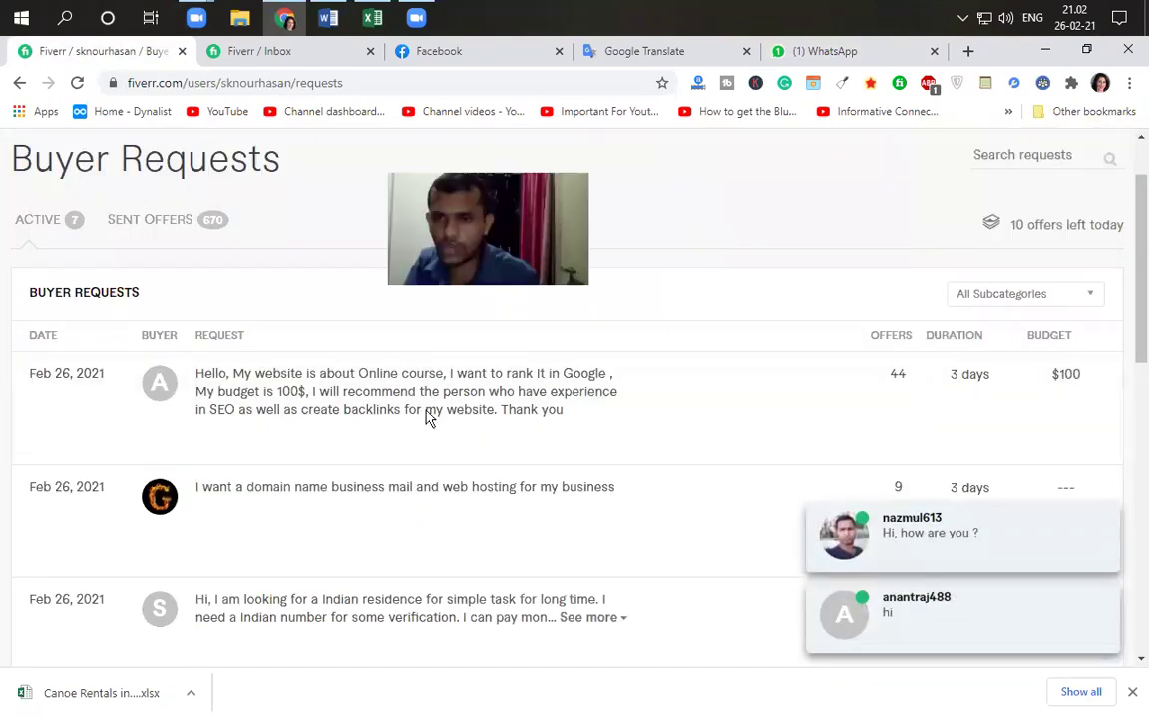
Dismiss the two chat notifications and show the Sent Offers list.
{"action": "left_click", "coordinate": [1106, 518]}
{"action": "left_click", "coordinate": [1107, 596]}
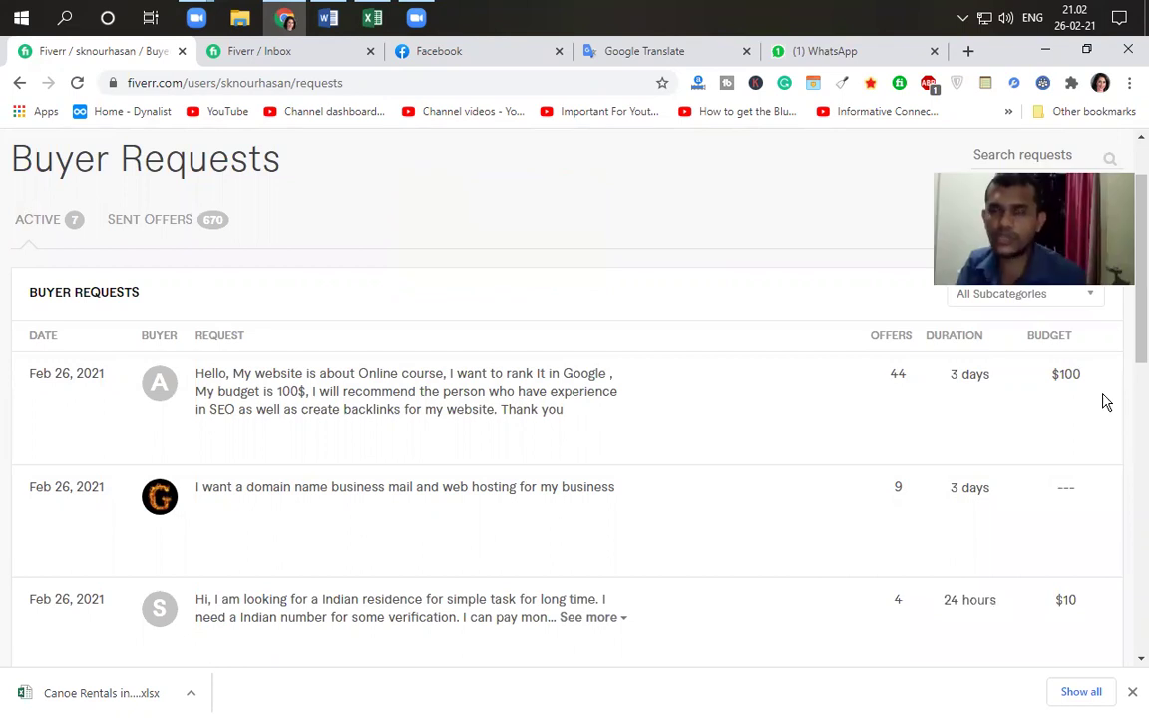
{"action": "mouse_move", "coordinate": [872, 383]}
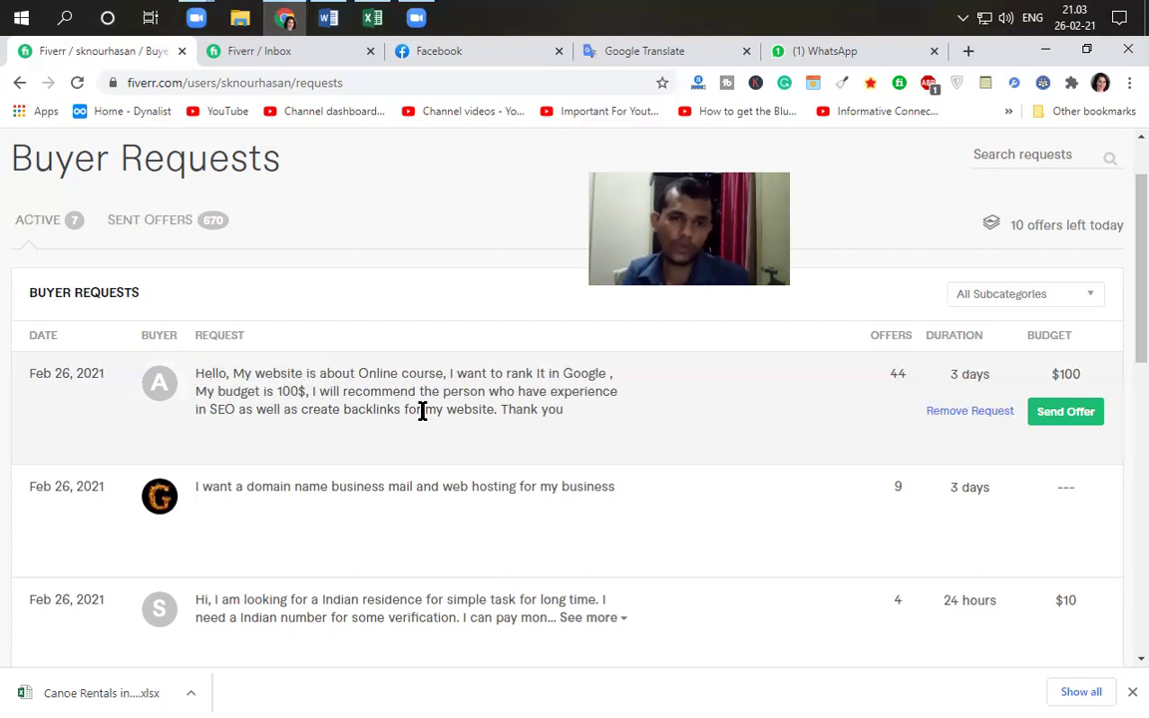
{"action": "left_click", "coordinate": [165, 228]}
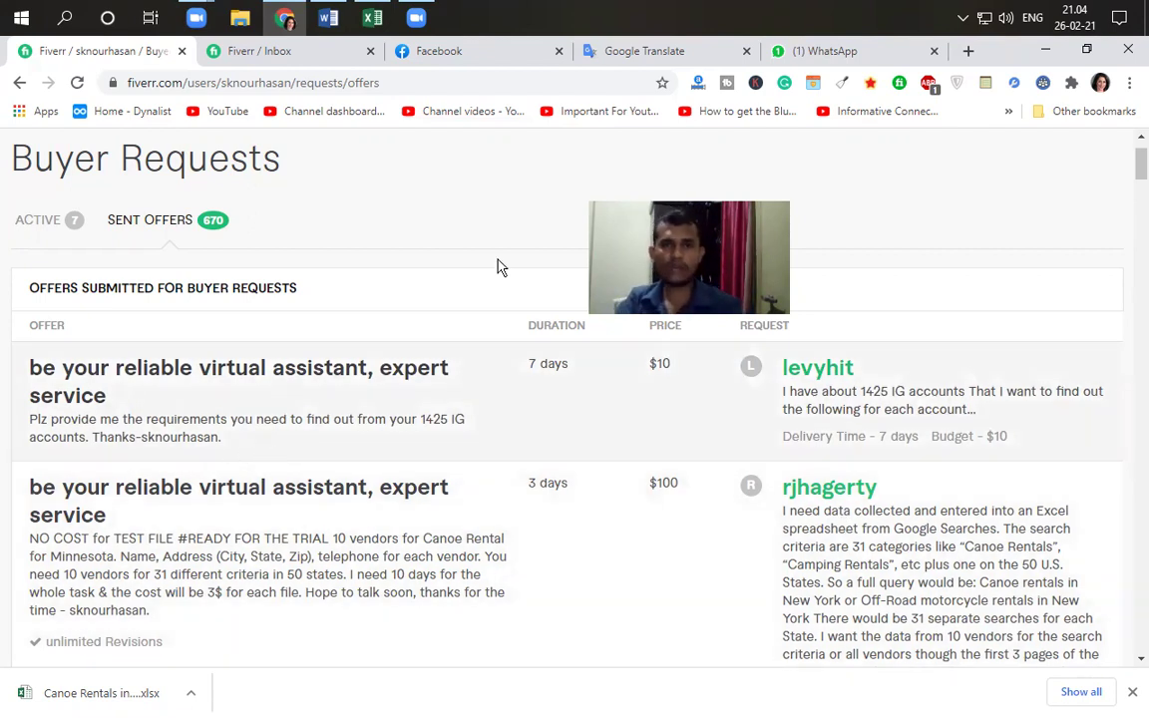
Return to the buyer's inbox conversation and open the account menu.
{"action": "left_click", "coordinate": [258, 72]}
{"action": "left_click", "coordinate": [1100, 88]}
{"action": "left_click", "coordinate": [826, 154]}
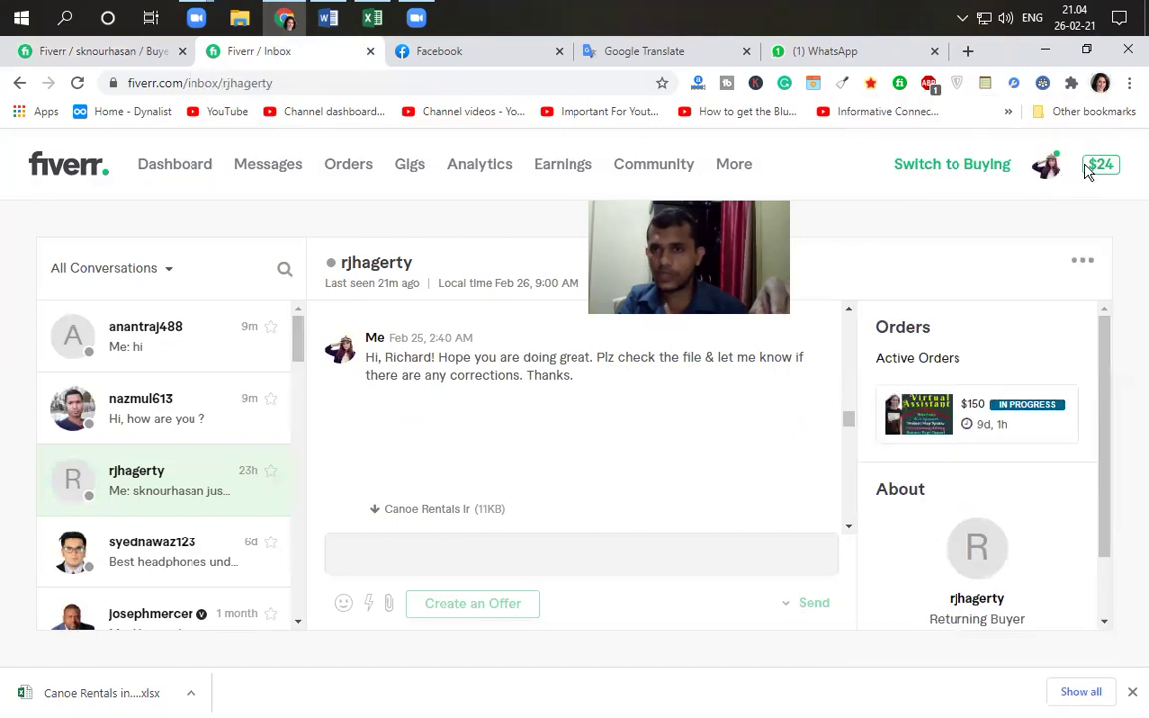
{"action": "left_click", "coordinate": [1049, 172]}
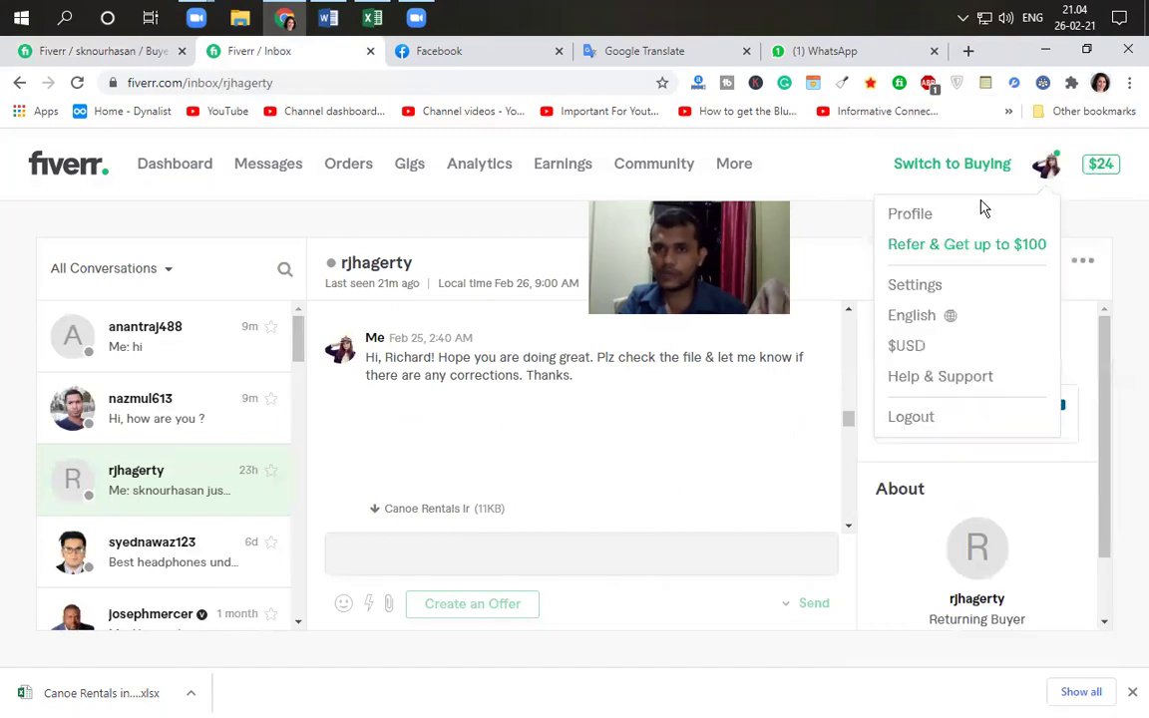
View the seller profile page, then return to Buyer Requests and show the Active list.
{"action": "left_click", "coordinate": [927, 223]}
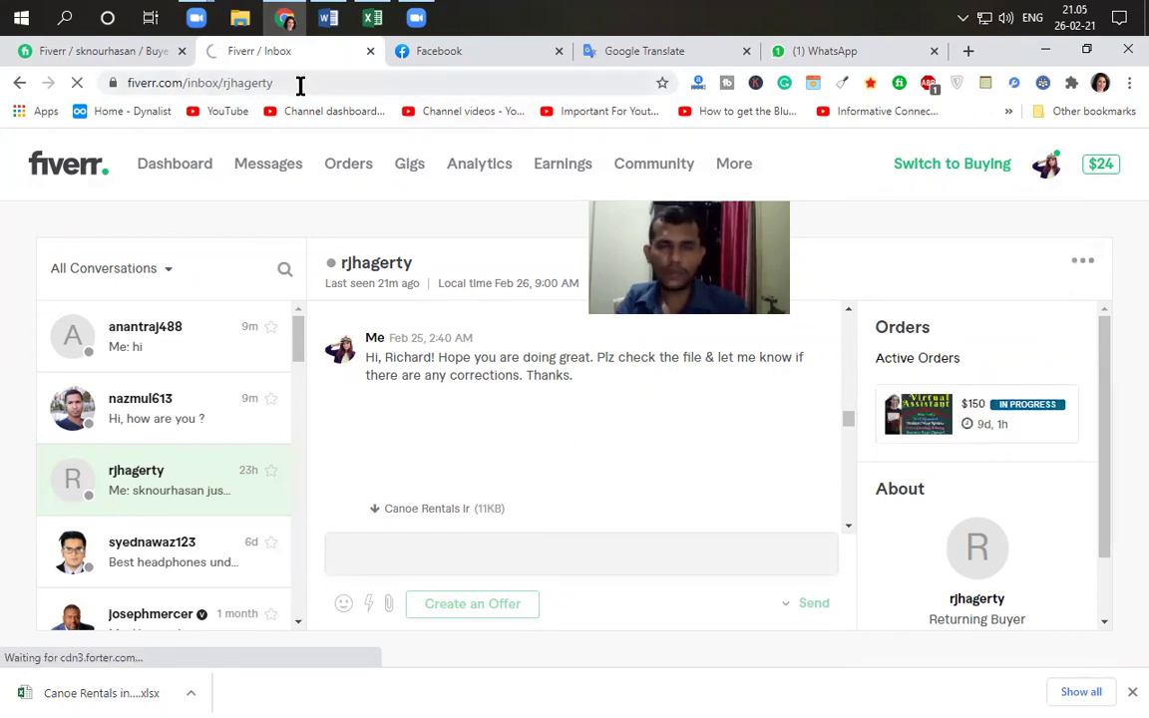
{"action": "left_click", "coordinate": [374, 85]}
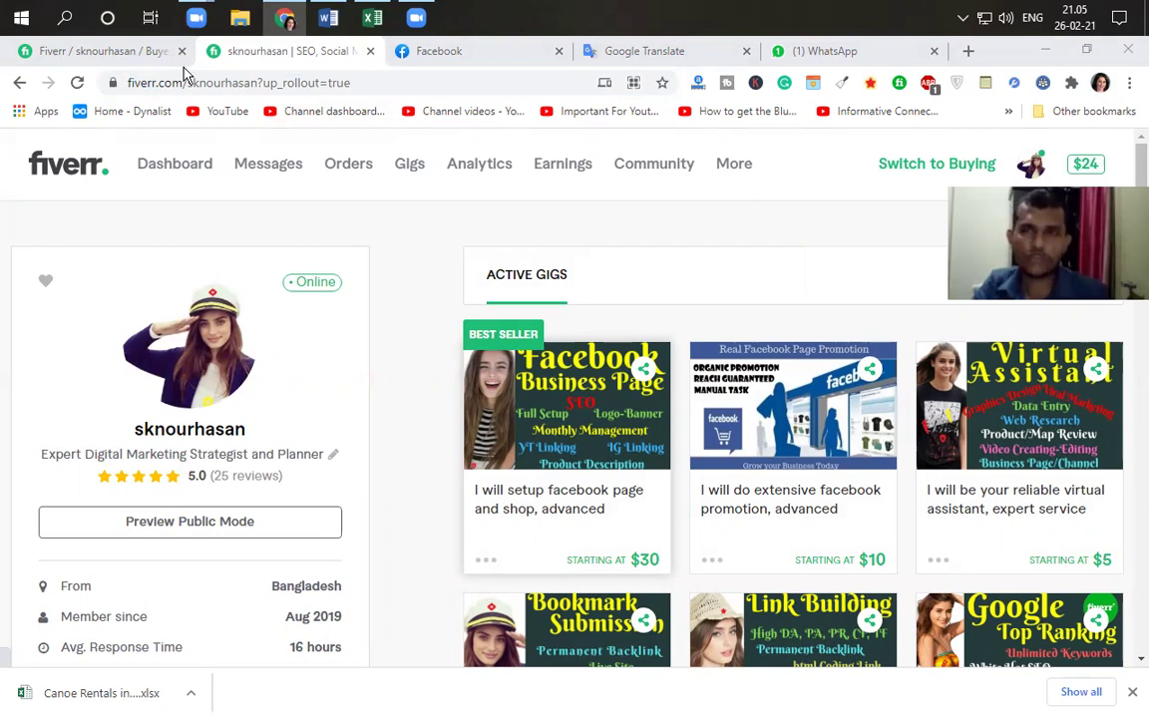
{"action": "left_click", "coordinate": [109, 52]}
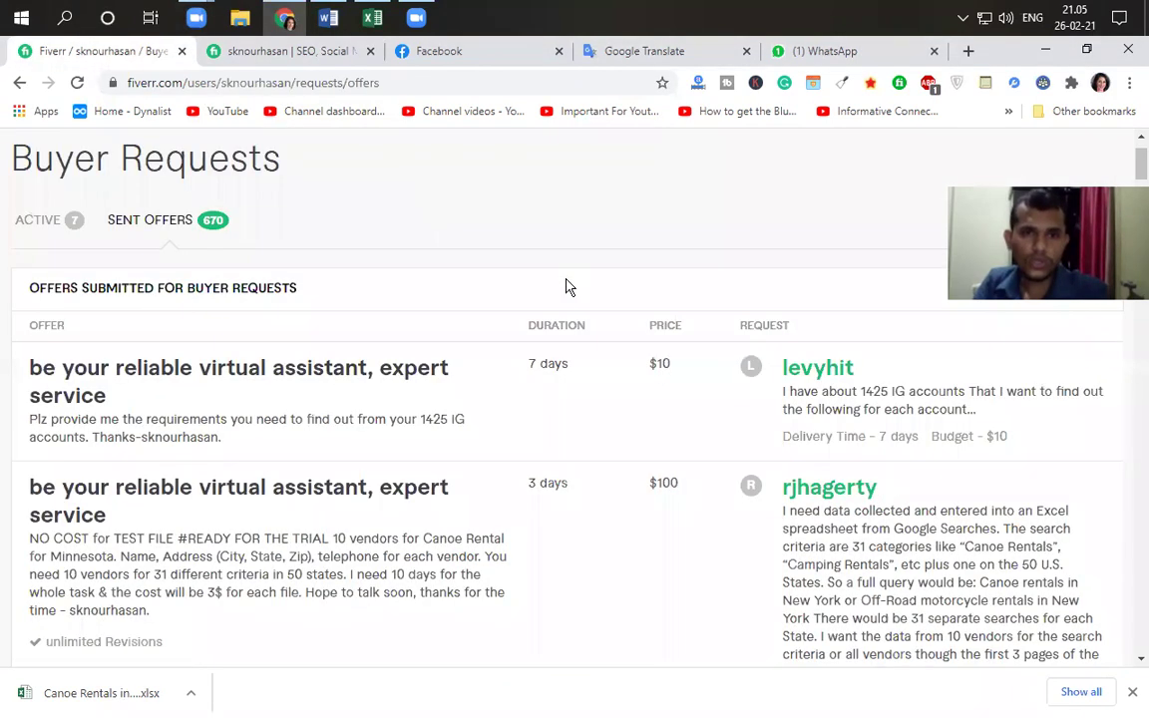
{"action": "scroll", "coordinate": [507, 231], "scroll_direction": "up", "scroll_amount": 2}
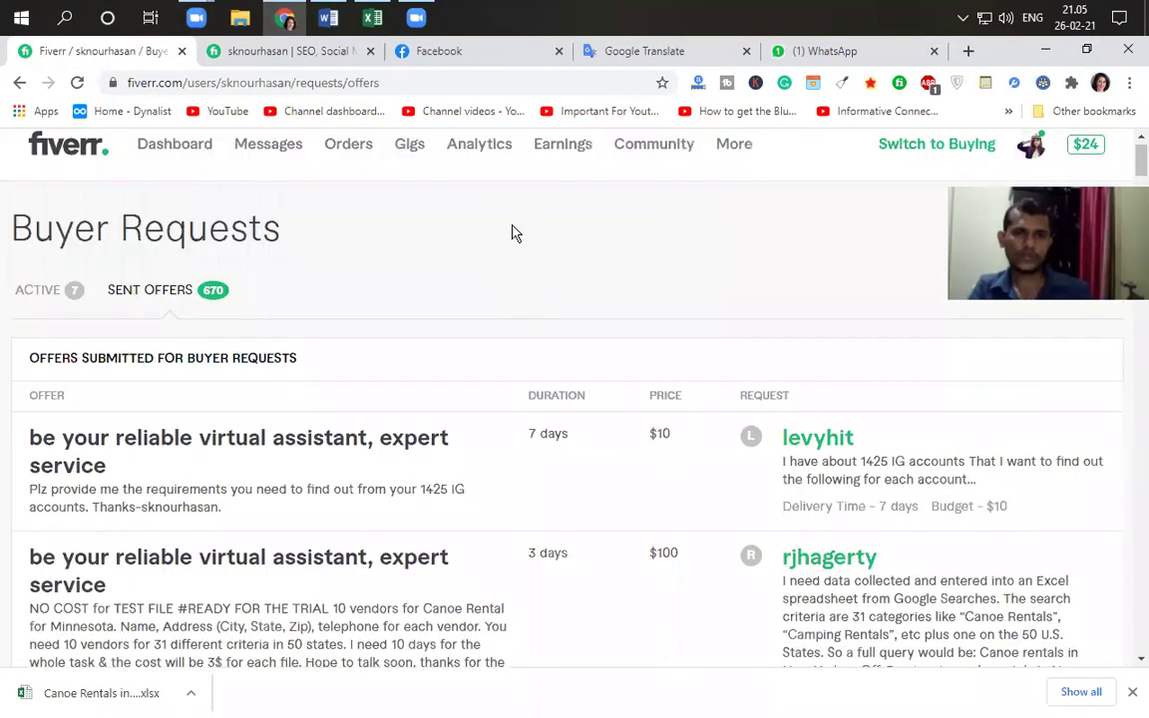
{"action": "left_click", "coordinate": [261, 51]}
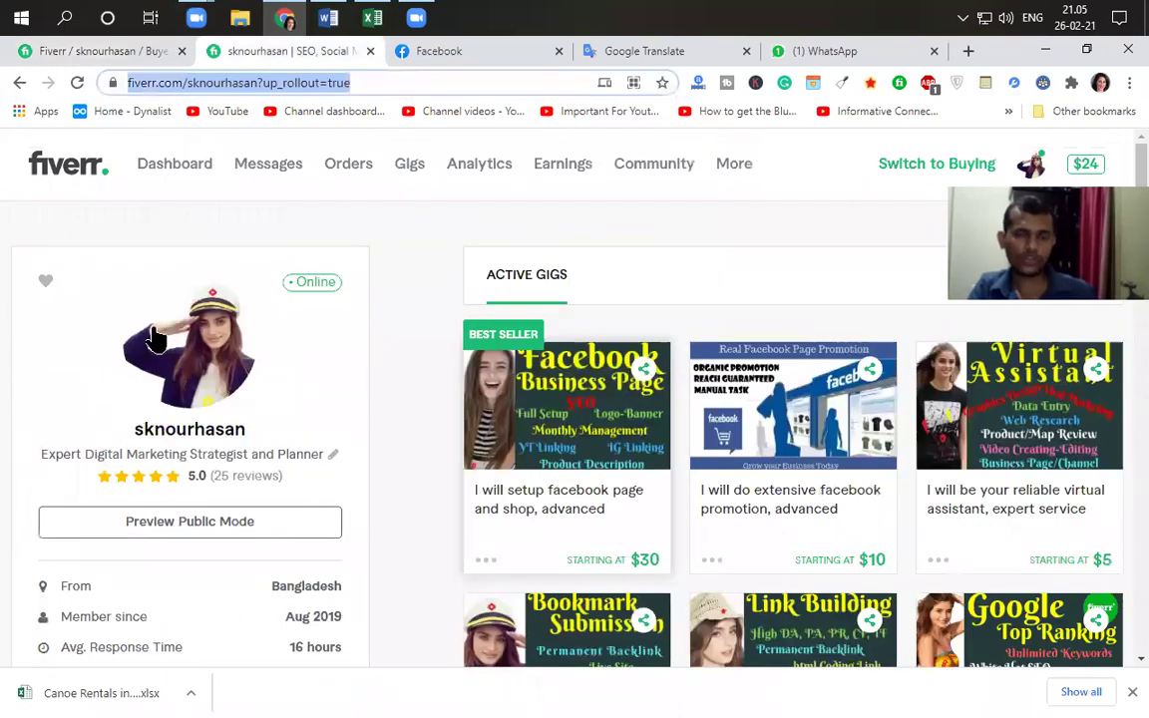
{"action": "left_click", "coordinate": [98, 51]}
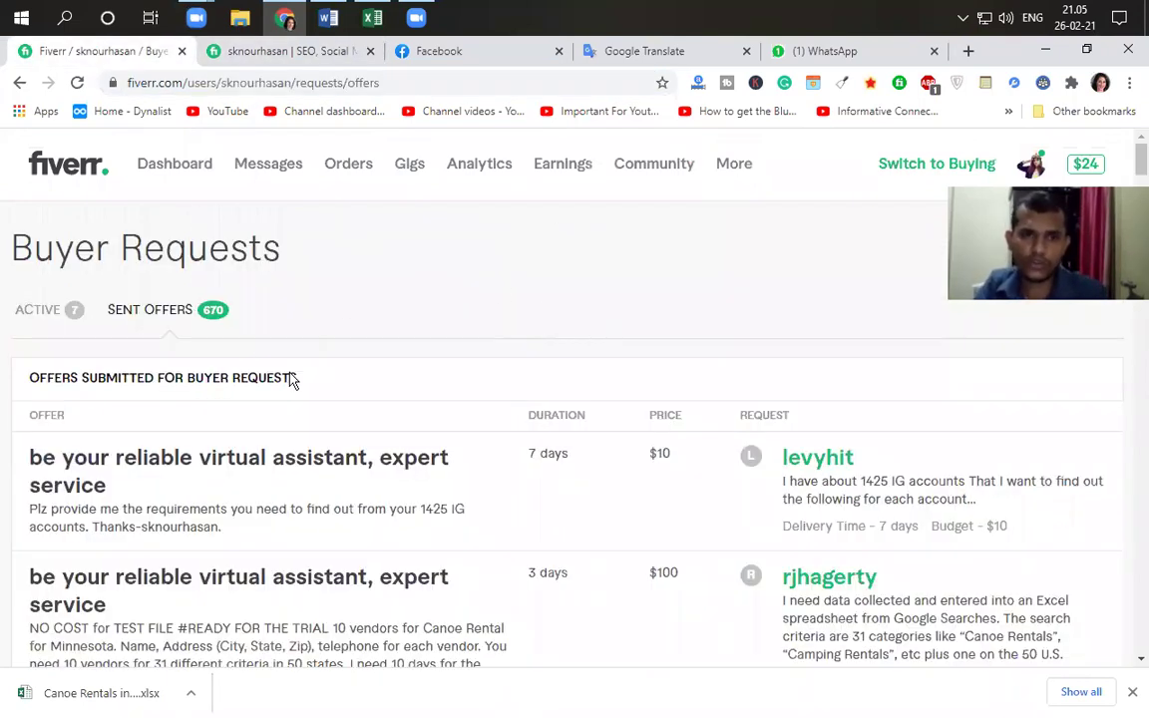
{"action": "left_click", "coordinate": [35, 316]}
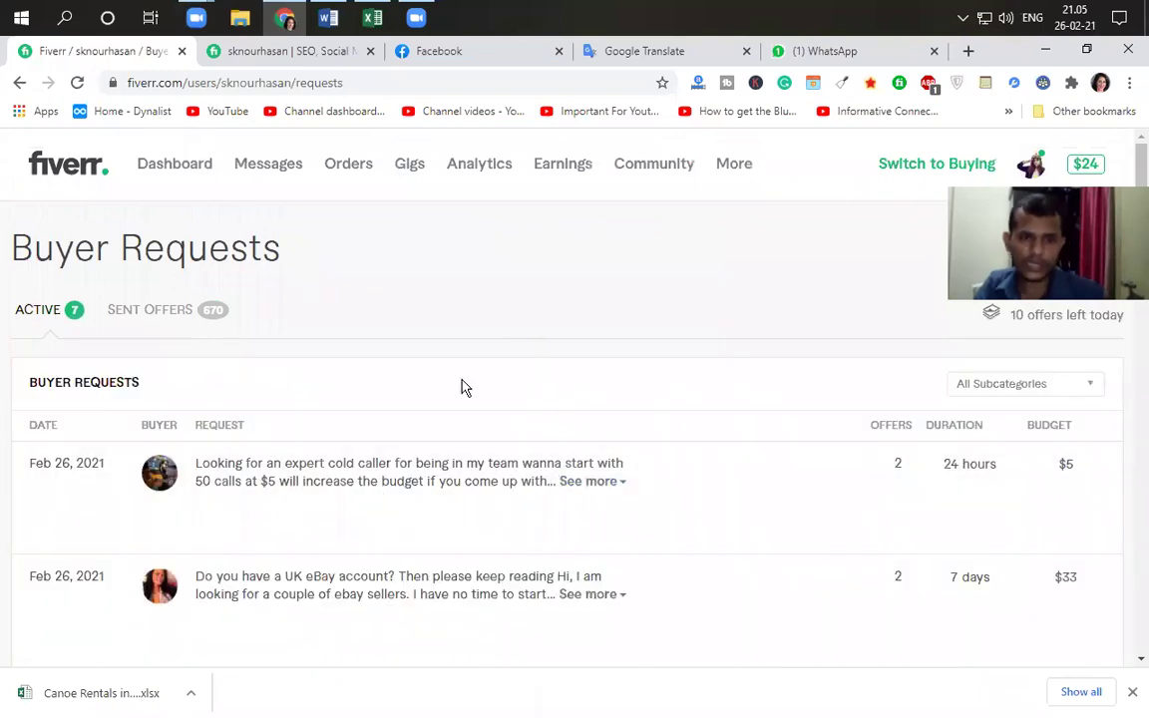
Scroll the active requests and expand the $370 Home Office sales representatives description.
{"action": "scroll", "coordinate": [462, 388], "scroll_direction": "down", "scroll_amount": 1}
{"action": "scroll", "coordinate": [479, 389], "scroll_direction": "down", "scroll_amount": 1}
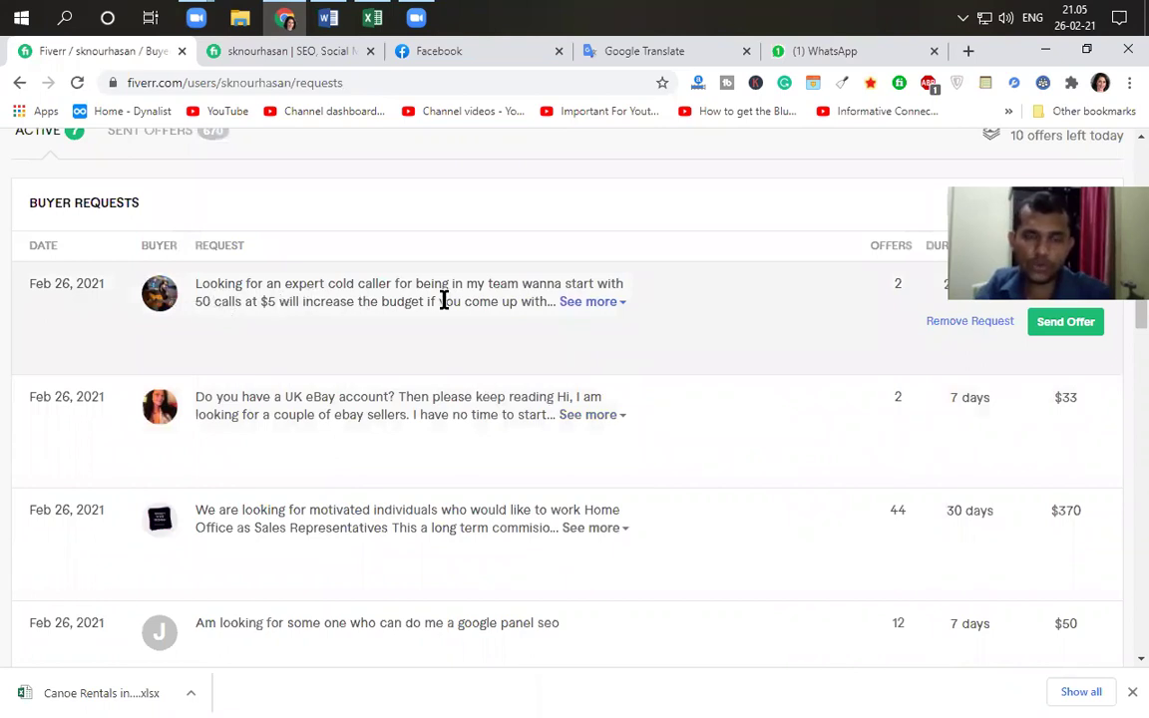
{"action": "scroll", "coordinate": [457, 325], "scroll_direction": "down", "scroll_amount": 1}
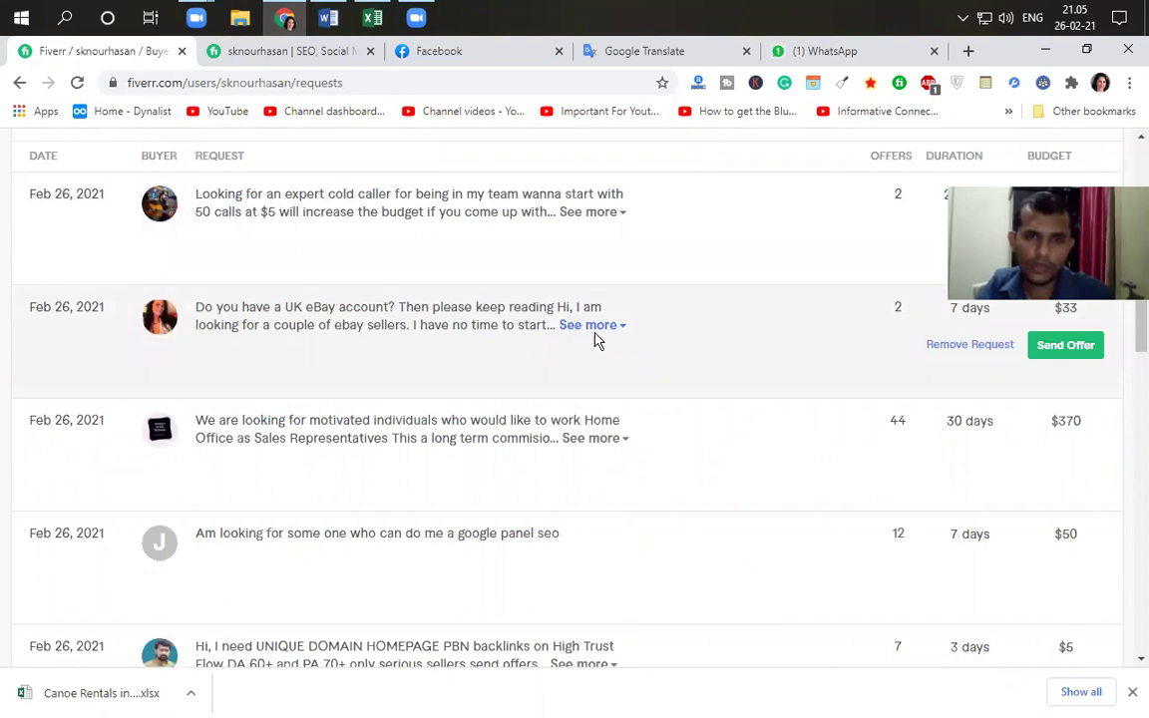
{"action": "scroll", "coordinate": [389, 344], "scroll_direction": "down", "scroll_amount": 1}
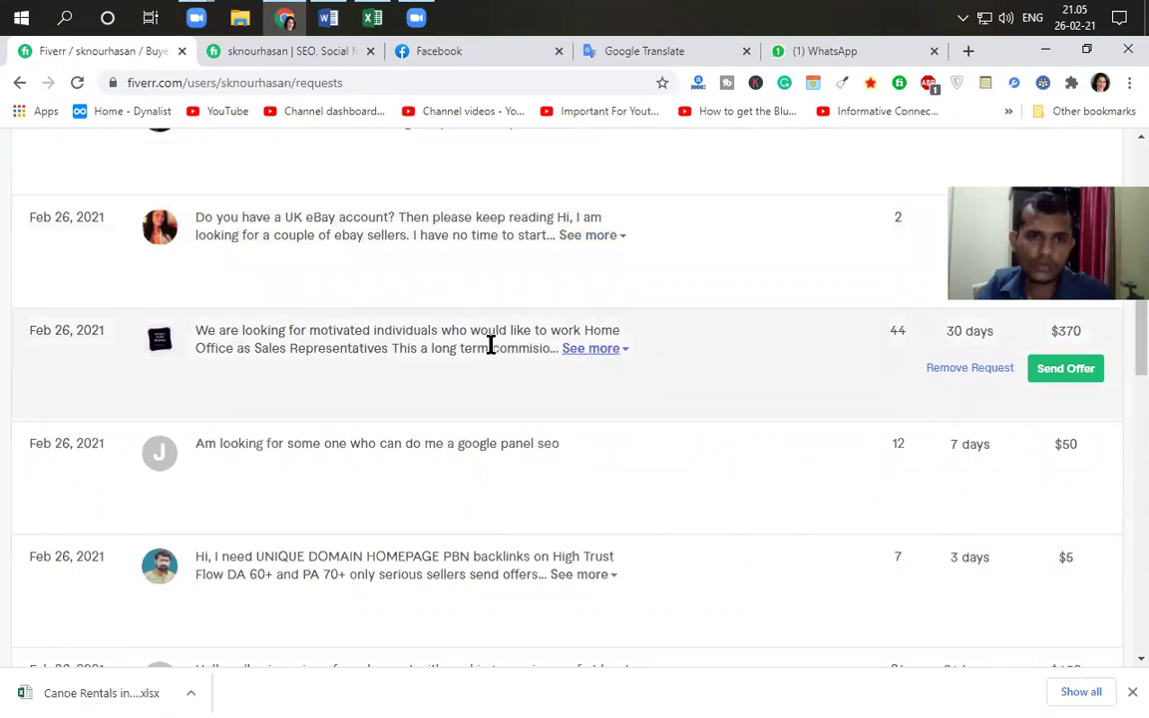
{"action": "left_click", "coordinate": [590, 349]}
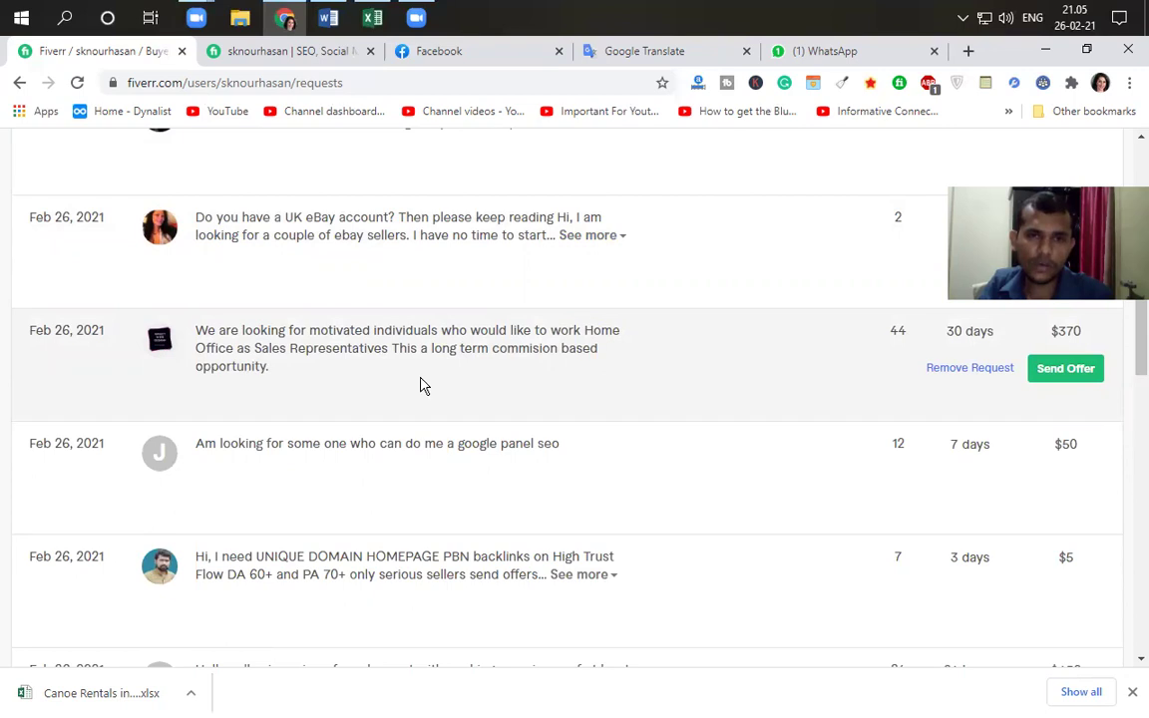
{"action": "scroll", "coordinate": [251, 403], "scroll_direction": "down", "scroll_amount": 1}
{"action": "scroll", "coordinate": [318, 361], "scroll_direction": "down", "scroll_amount": 1}
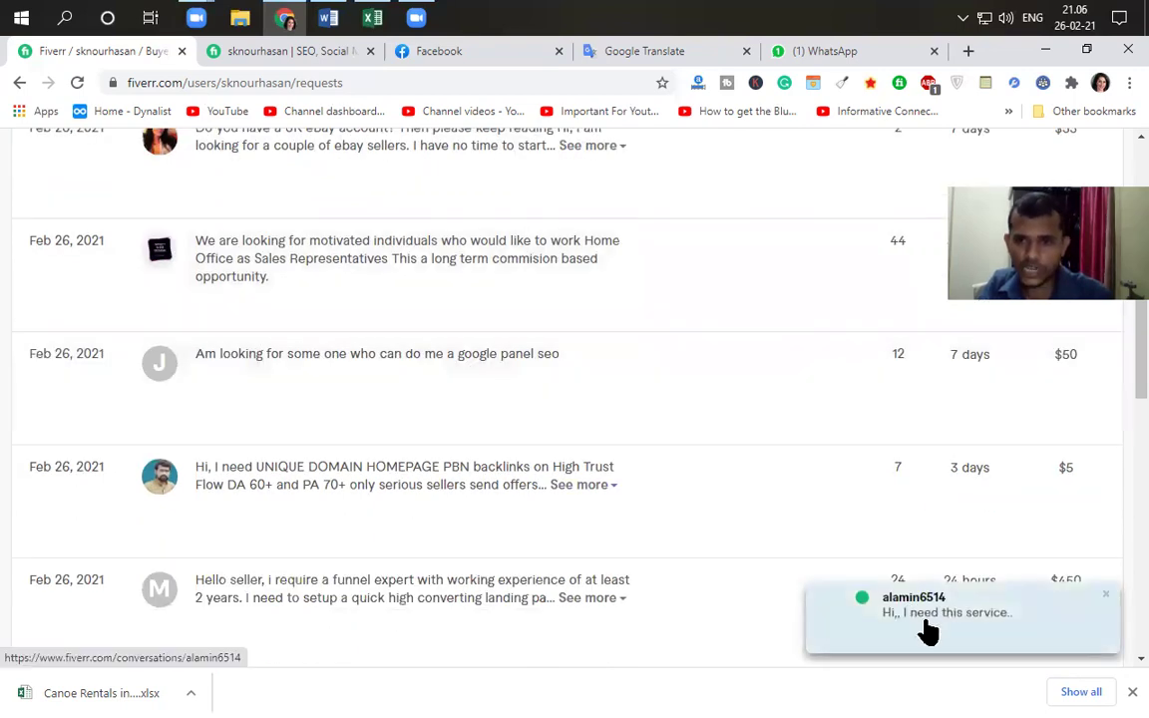
Reply 'hi' in the new buyer's chat conversation.
{"action": "left_click", "coordinate": [893, 621]}
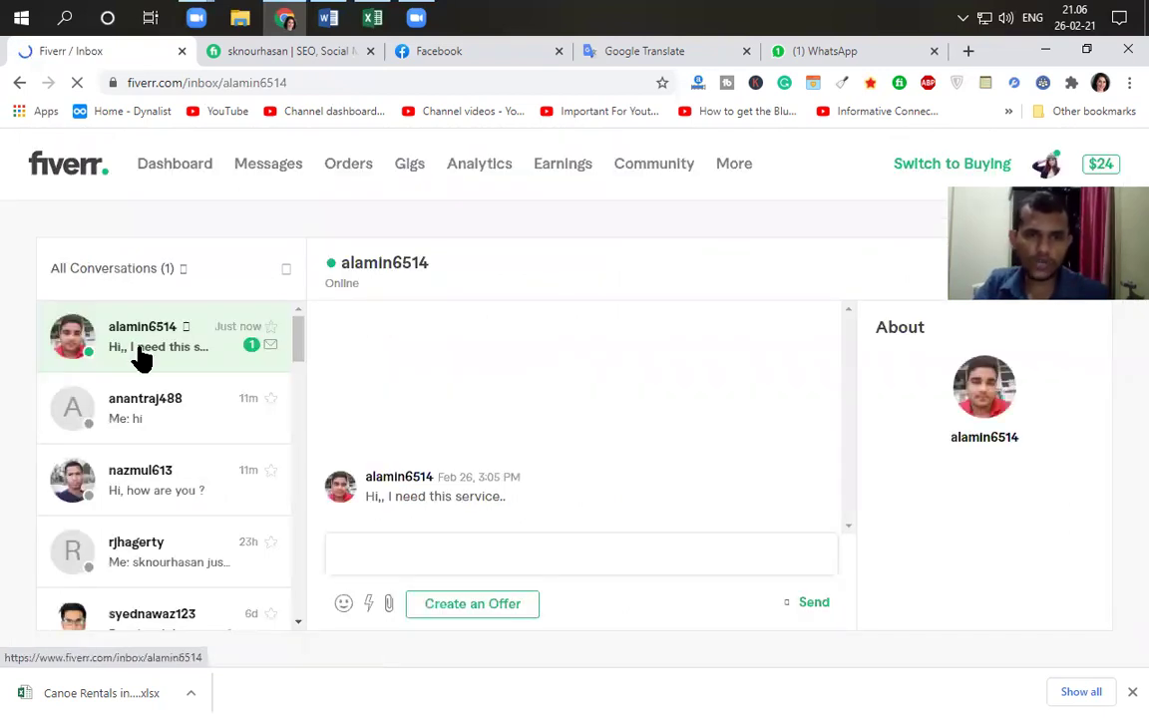
{"action": "left_click", "coordinate": [418, 551]}
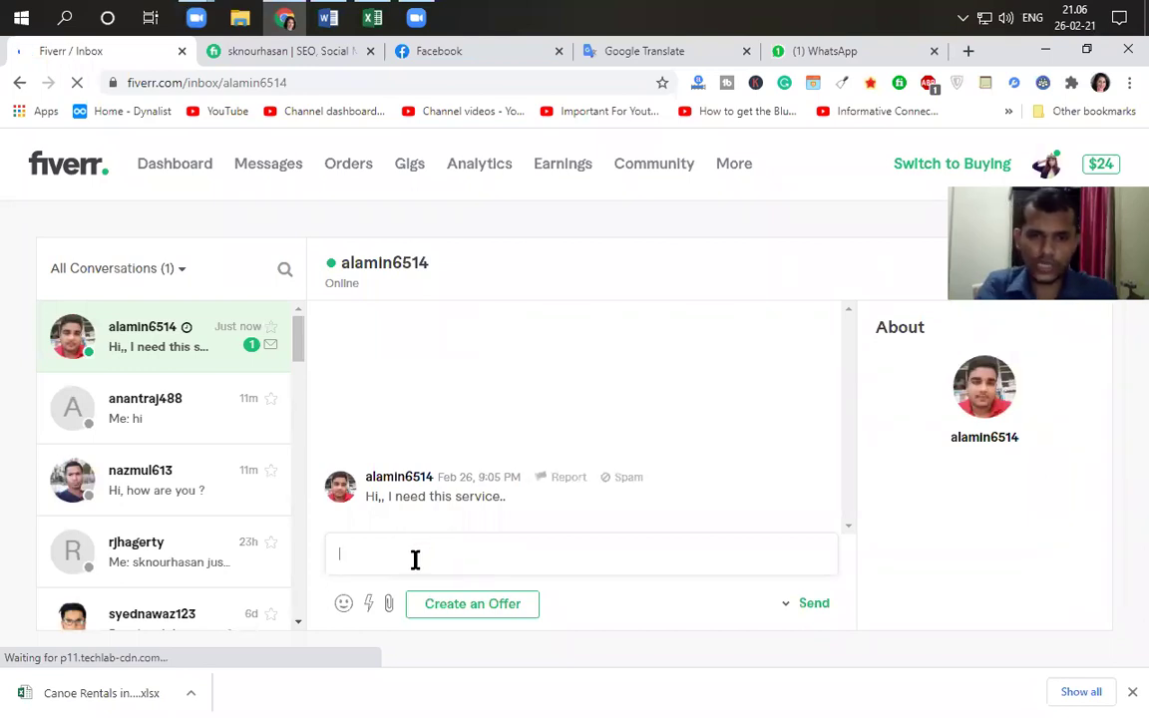
{"action": "type", "text": "hi"}
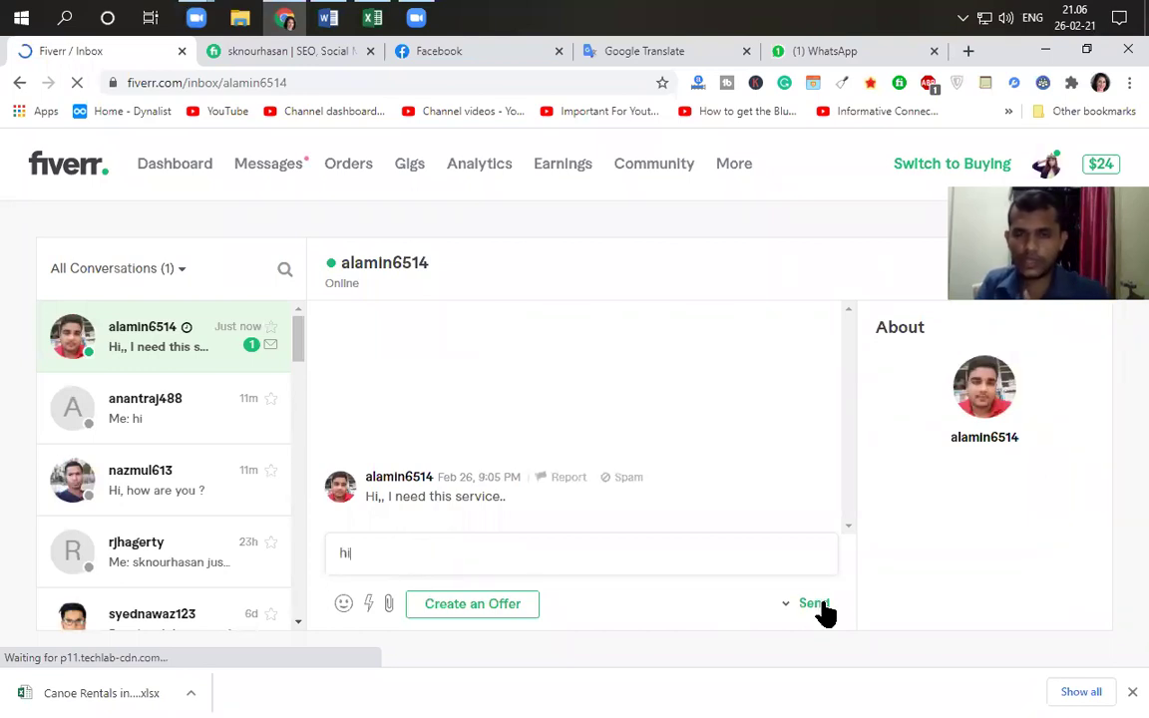
{"action": "left_click", "coordinate": [816, 603]}
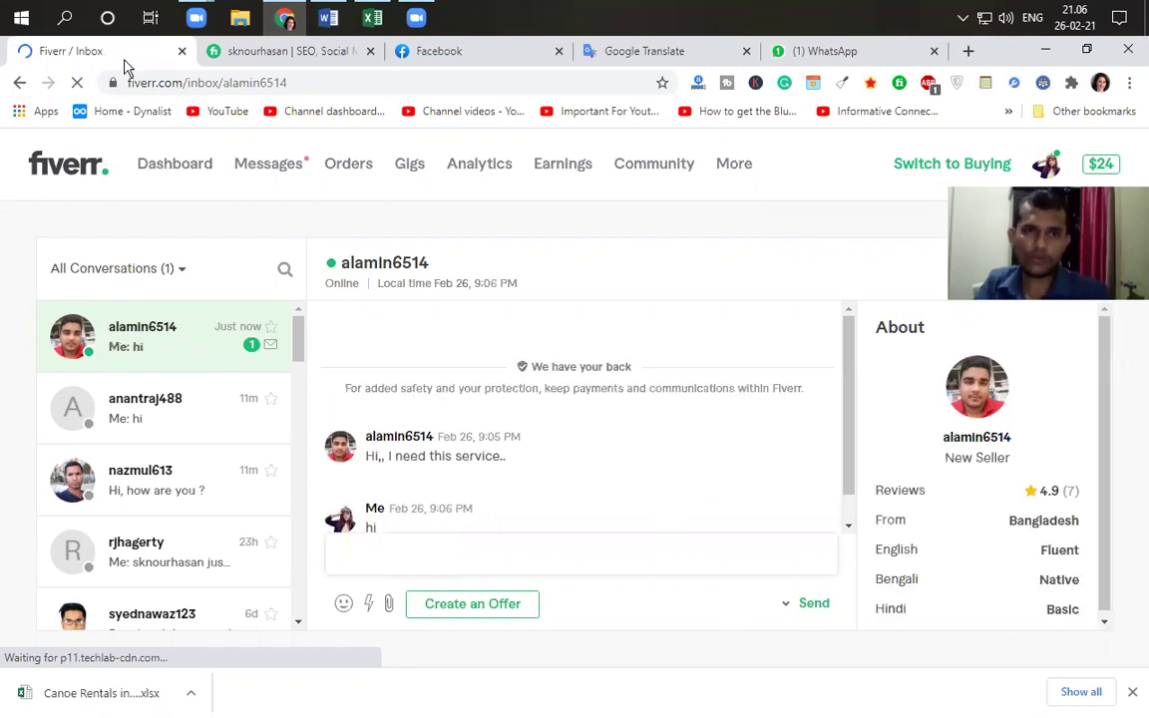
In the other Fiverr tab, go to More > Buyer Requests.
{"action": "key", "text": "ctrl+Tab"}
{"action": "left_click", "coordinate": [734, 178]}
{"action": "left_click", "coordinate": [680, 223]}
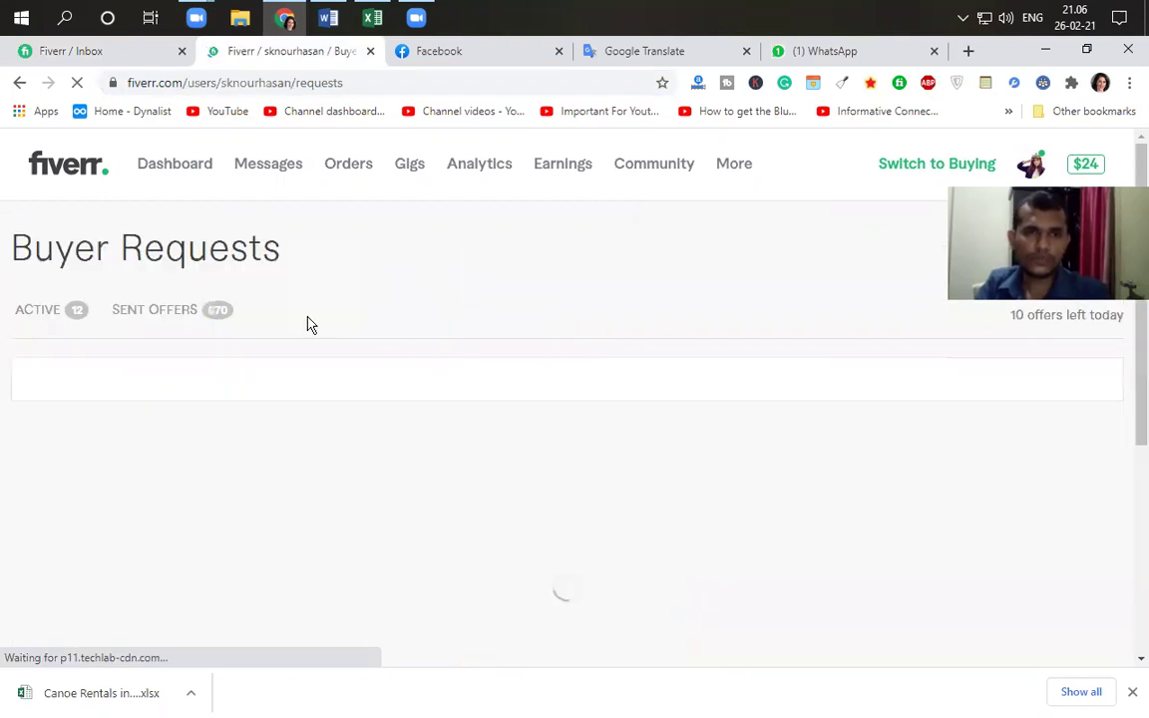
Show the 12 active buyer requests, then return to the inbox tab toward More > Buyer Requests.
{"action": "left_click", "coordinate": [57, 318]}
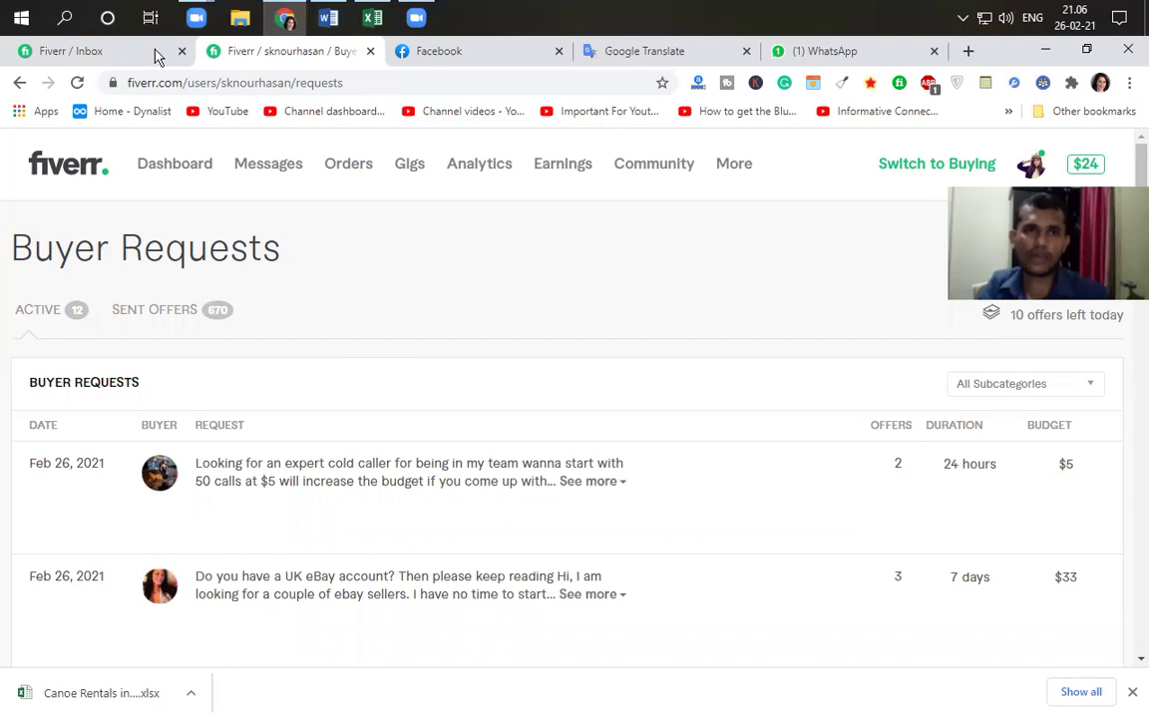
{"action": "left_click", "coordinate": [120, 52]}
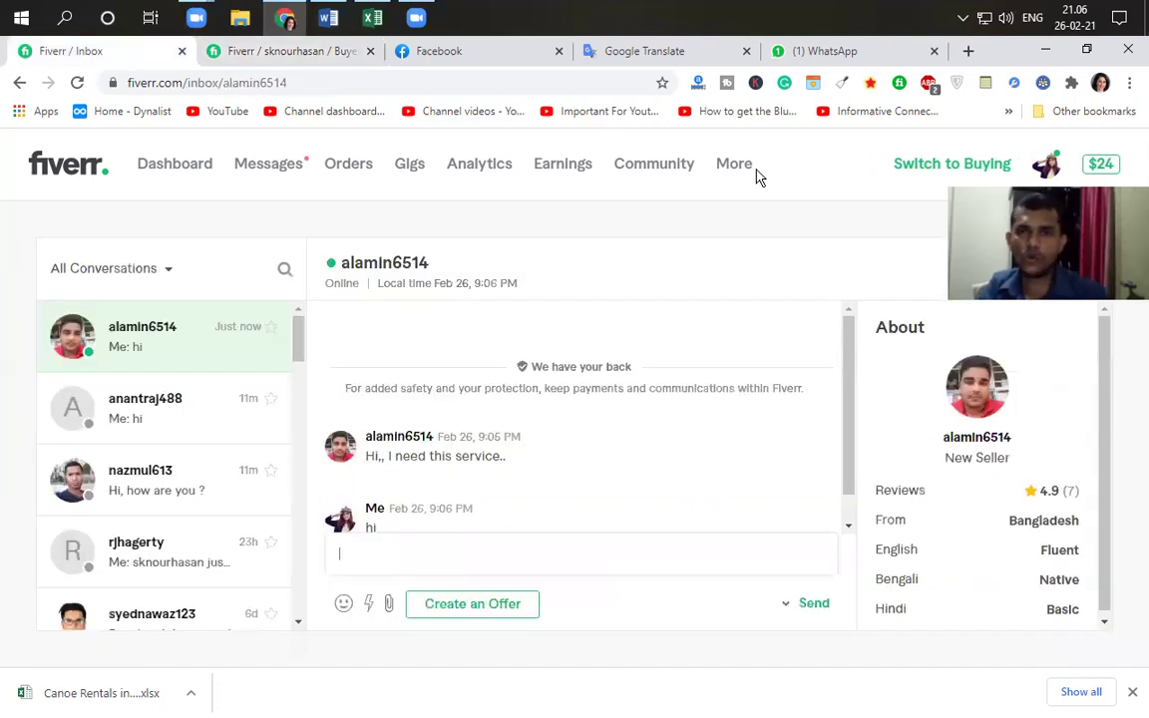
{"action": "mouse_move", "coordinate": [734, 166]}
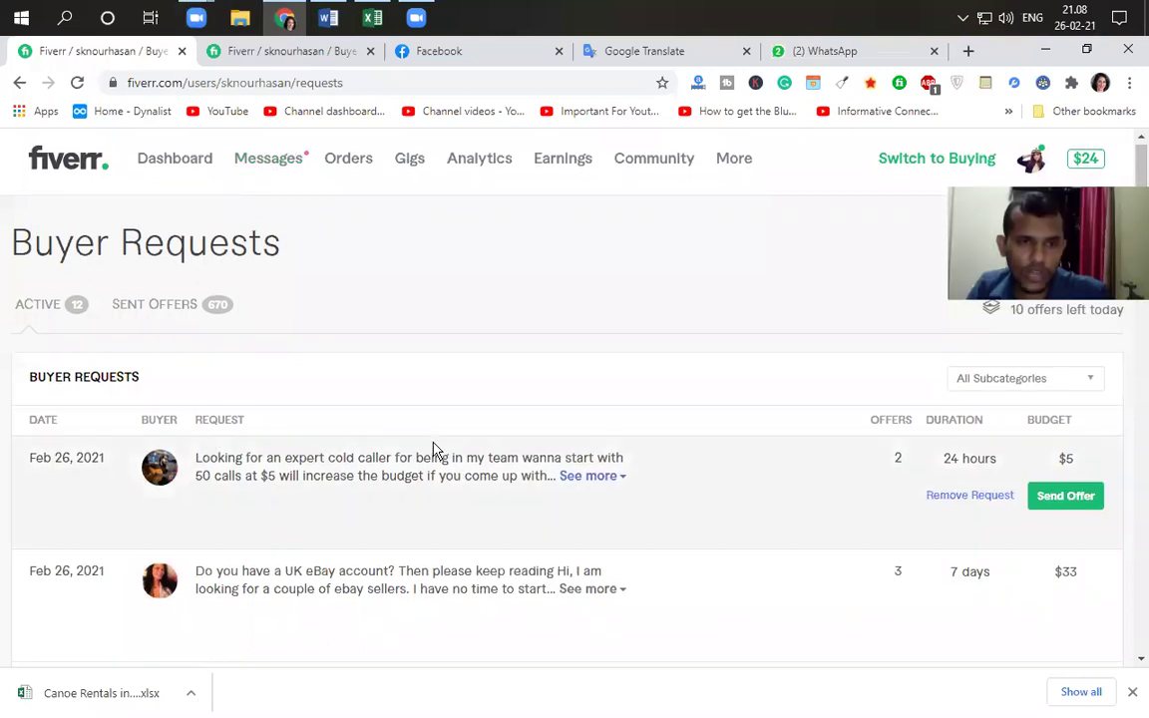
Select the Palestine request's buyer username and paste it into a new browser tab.
{"action": "scroll", "coordinate": [434, 451], "scroll_direction": "down", "scroll_amount": 7}
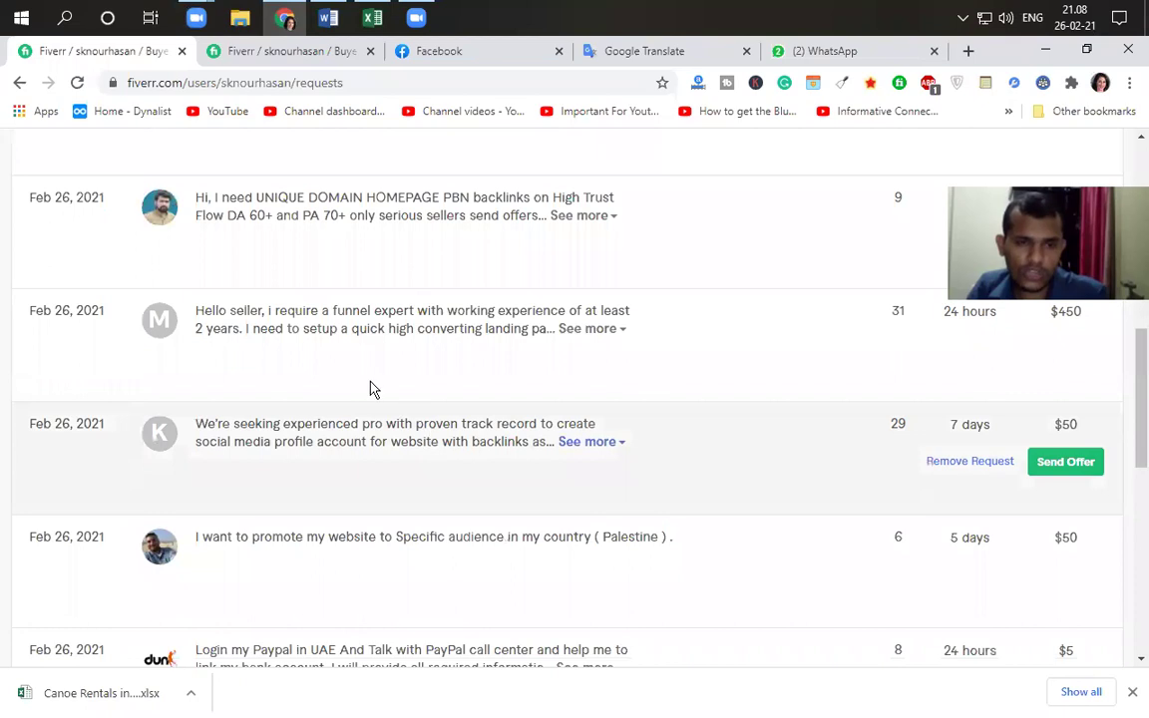
{"action": "scroll", "coordinate": [299, 394], "scroll_direction": "down", "scroll_amount": 3}
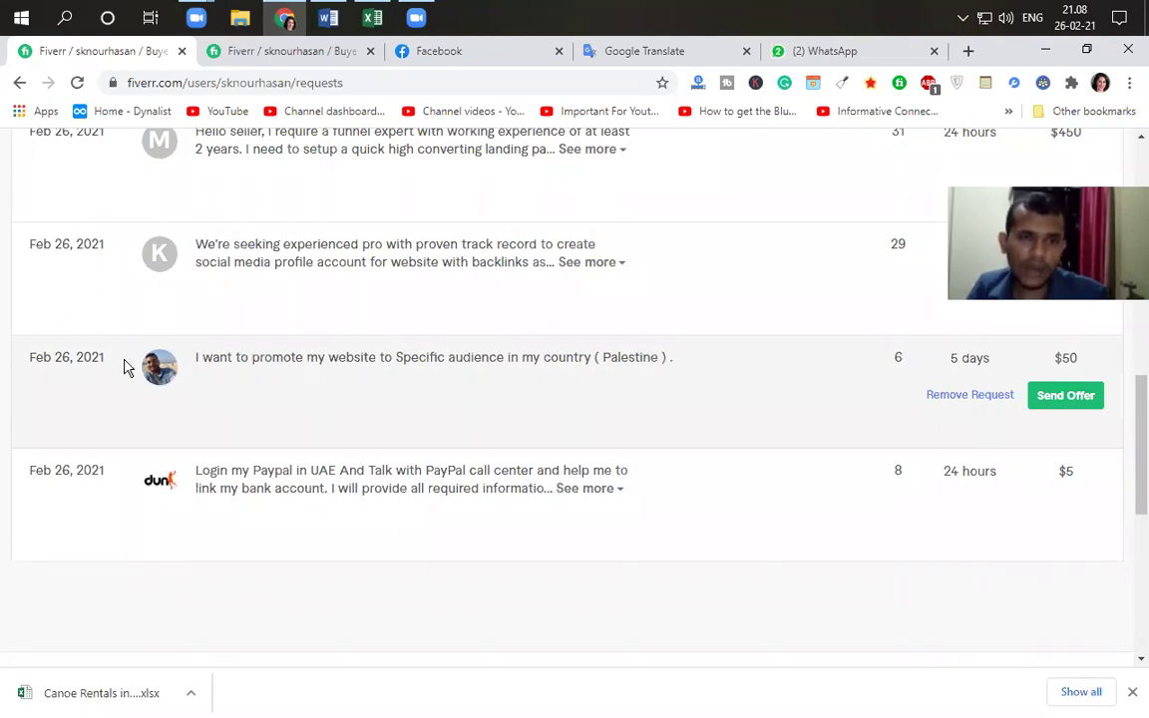
{"action": "left_click_drag", "start_coordinate": [97, 356], "coordinate": [199, 356]}
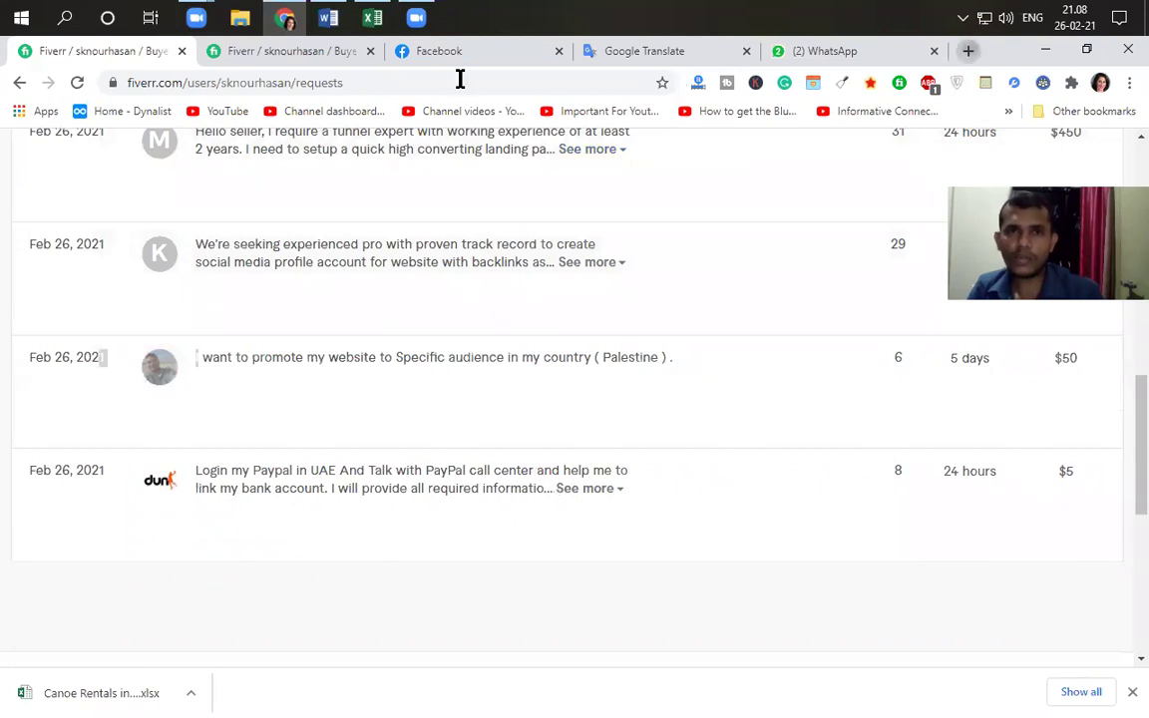
{"action": "key", "text": "ctrl+t"}
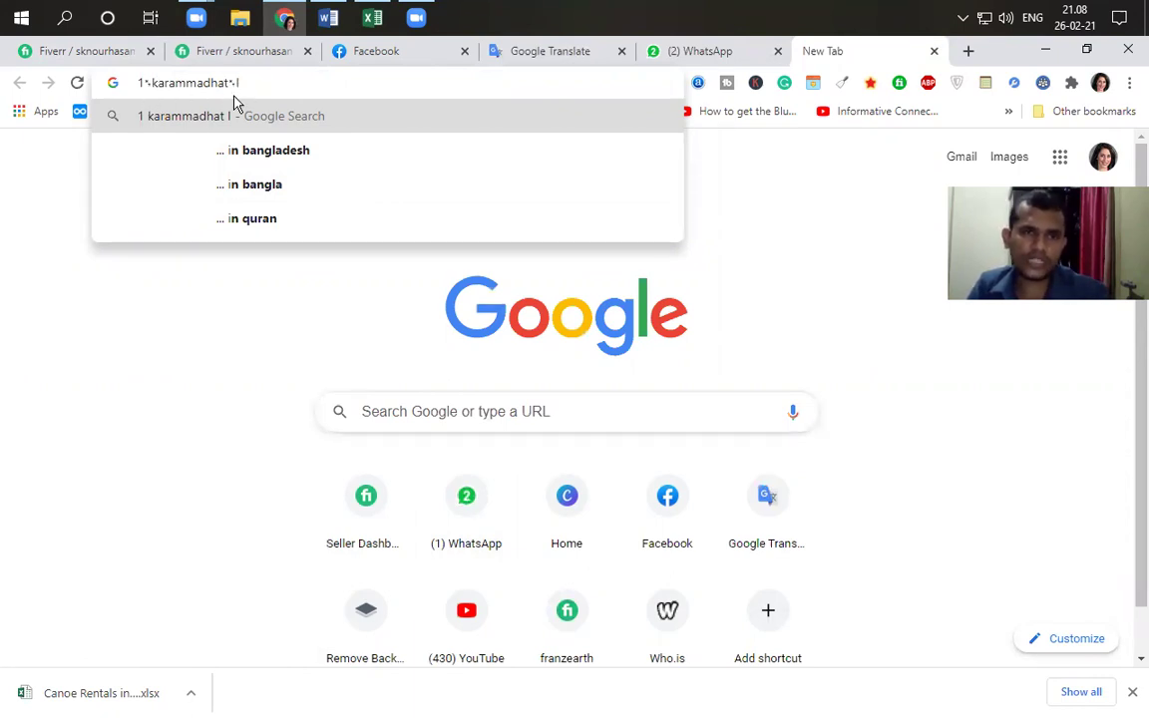
Select just the buyer's username in the new tab, then return to the top of Buyer Requests.
{"action": "left_click_drag", "start_coordinate": [226, 83], "coordinate": [155, 88]}
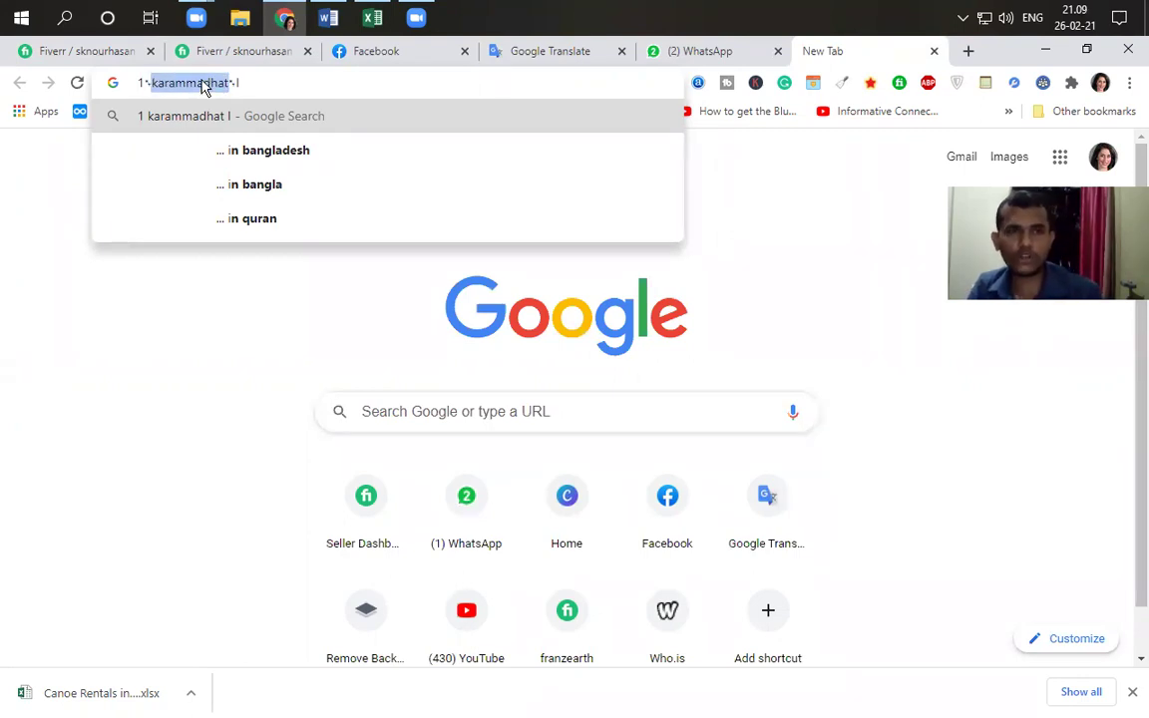
{"action": "left_click", "coordinate": [80, 55]}
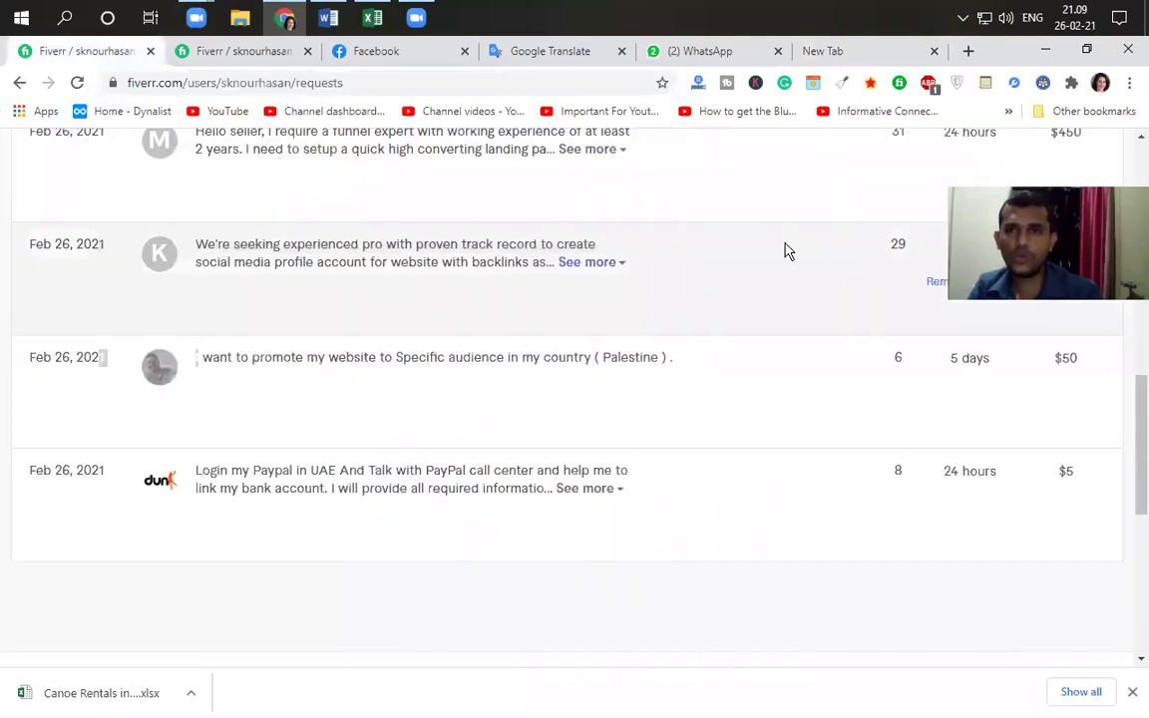
{"action": "scroll", "coordinate": [788, 249], "scroll_direction": "up", "scroll_amount": 9}
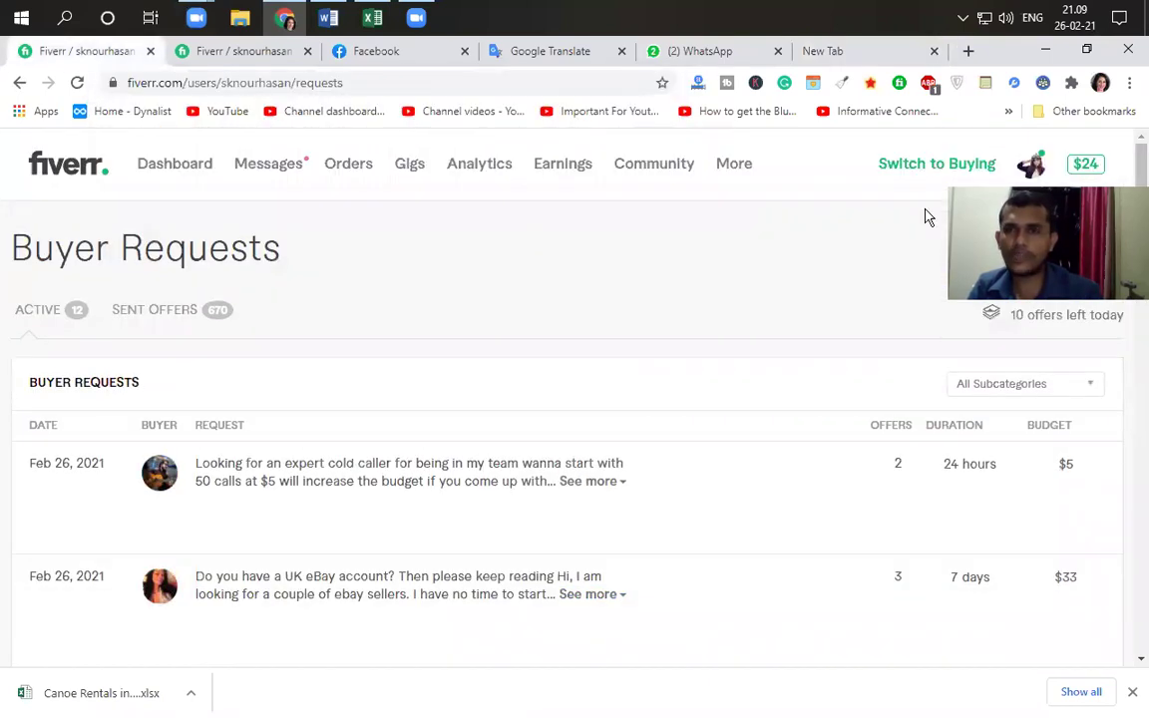
Load the buyer's profile by swapping your username in the profile URL for theirs.
{"action": "left_click", "coordinate": [1030, 164]}
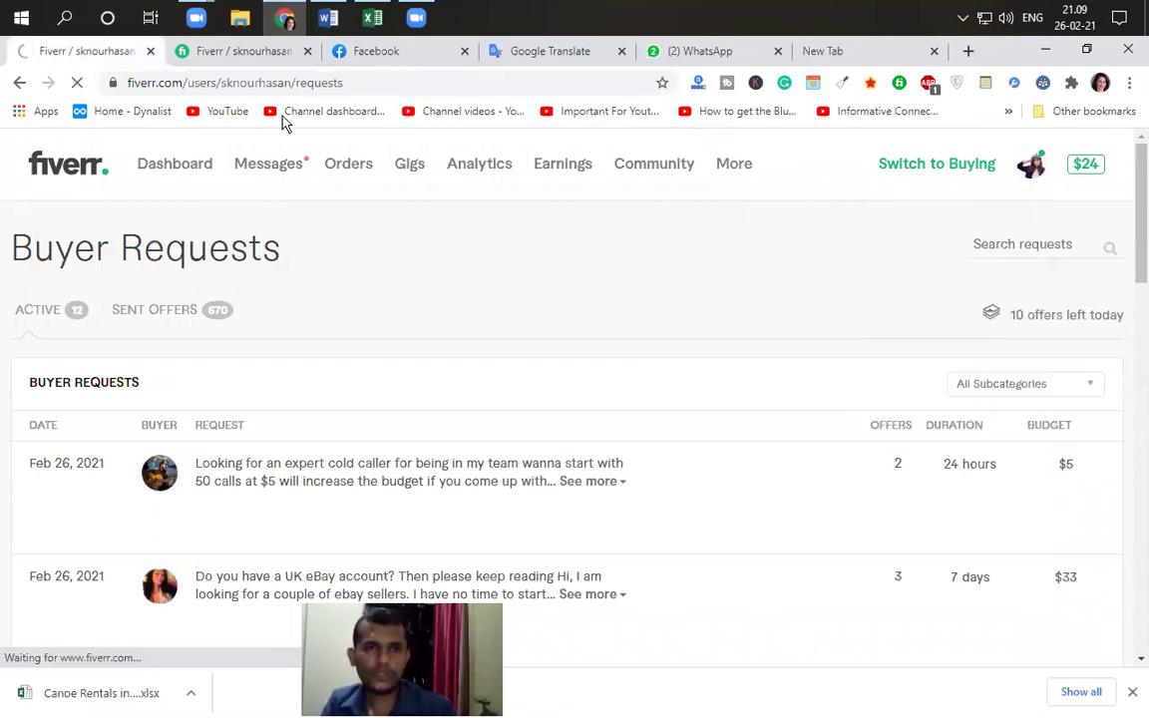
{"action": "left_click", "coordinate": [260, 85]}
{"action": "left_click", "coordinate": [279, 84]}
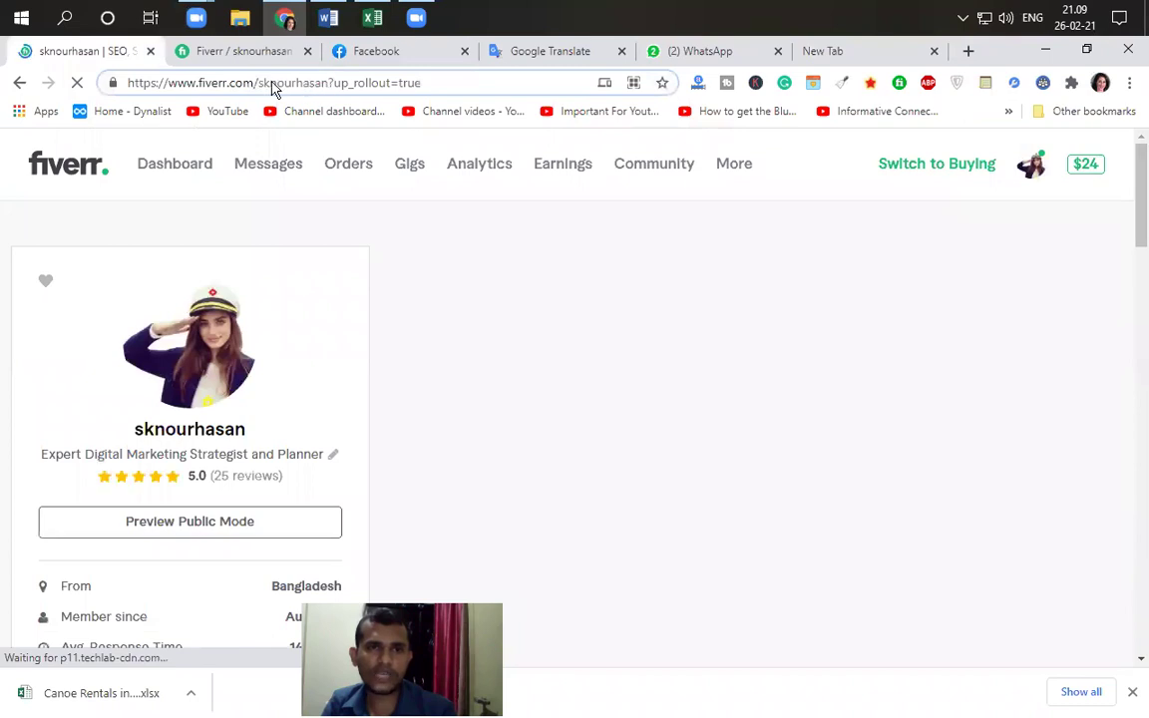
{"action": "double_click", "coordinate": [271, 86]}
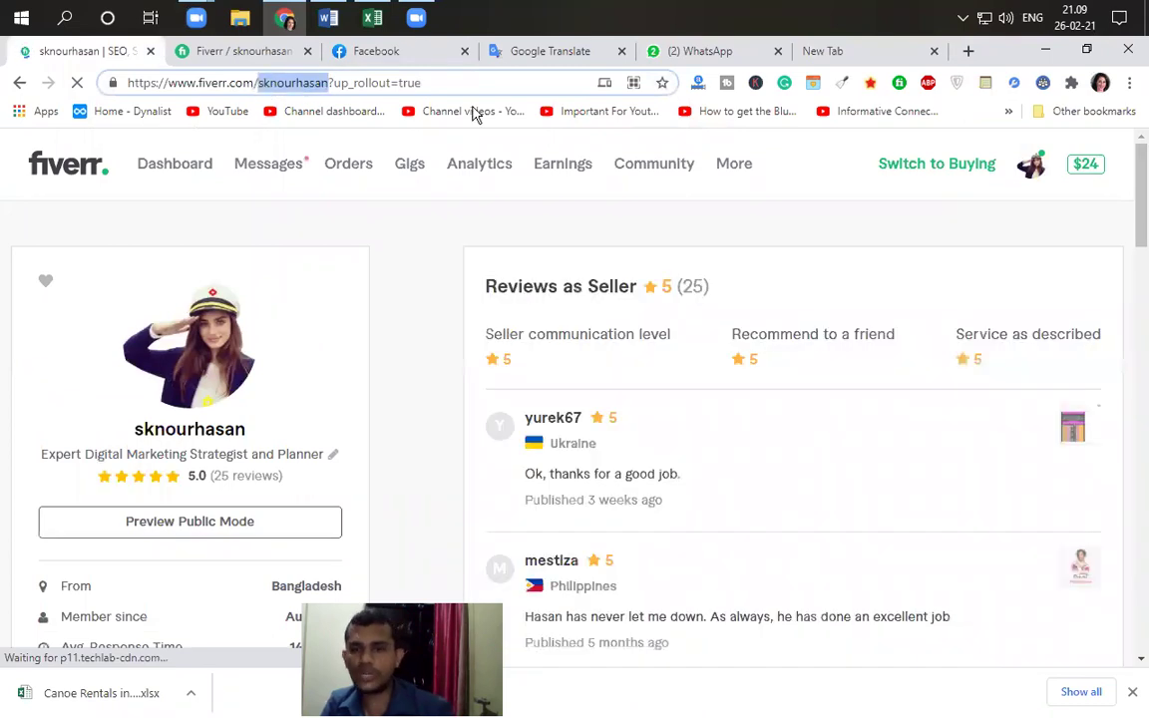
{"action": "key", "text": "Return"}
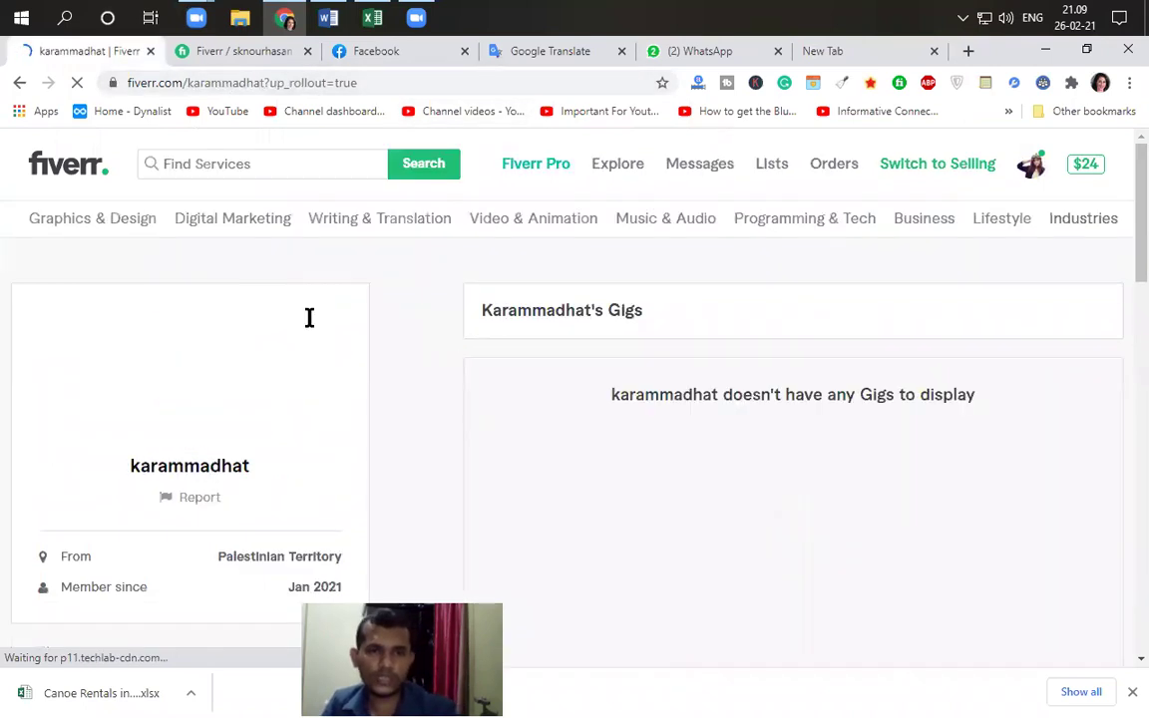
Review the buyer's profile: Palestinian Territory, member since Jan 2021, no gigs, buyer reviews.
{"action": "scroll", "coordinate": [299, 317], "scroll_direction": "down", "scroll_amount": 3}
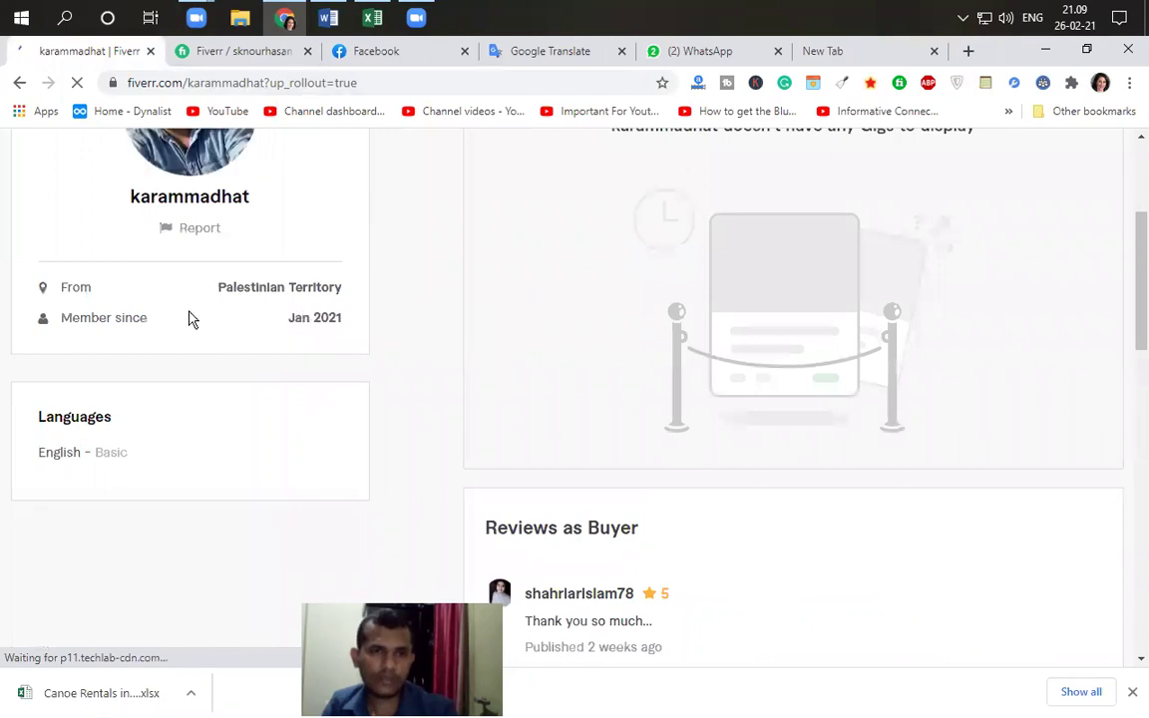
{"action": "scroll", "coordinate": [187, 318], "scroll_direction": "up", "scroll_amount": 2}
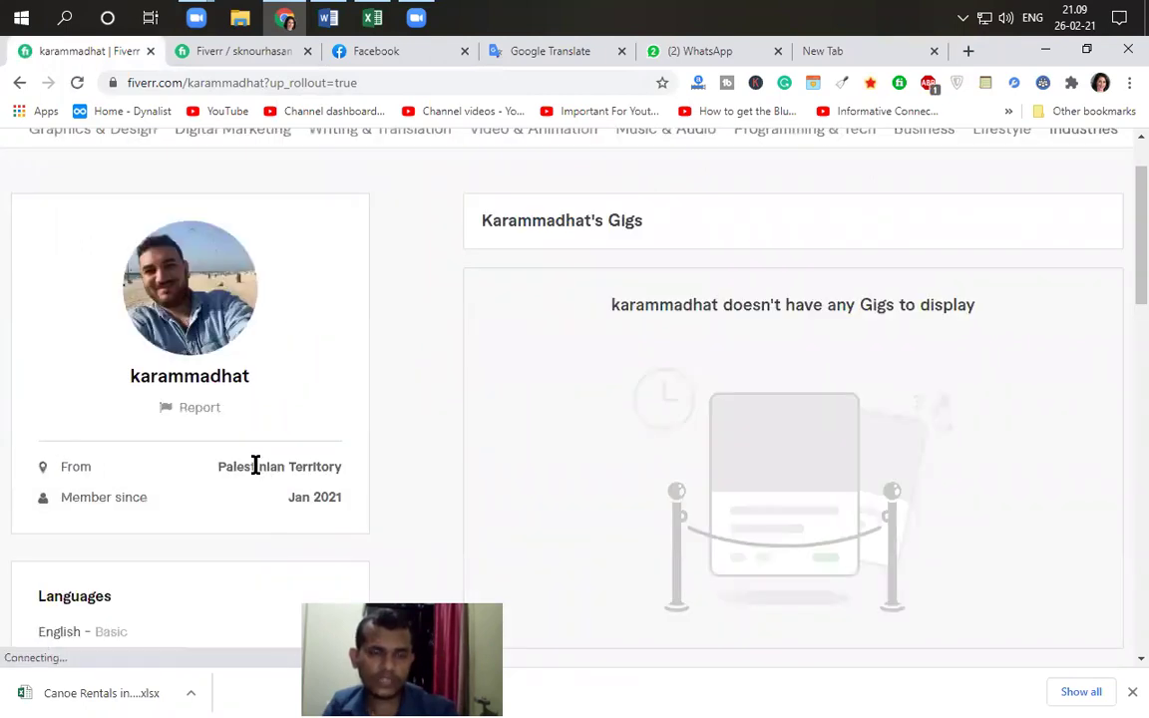
{"action": "scroll", "coordinate": [248, 303], "scroll_direction": "down", "scroll_amount": 2}
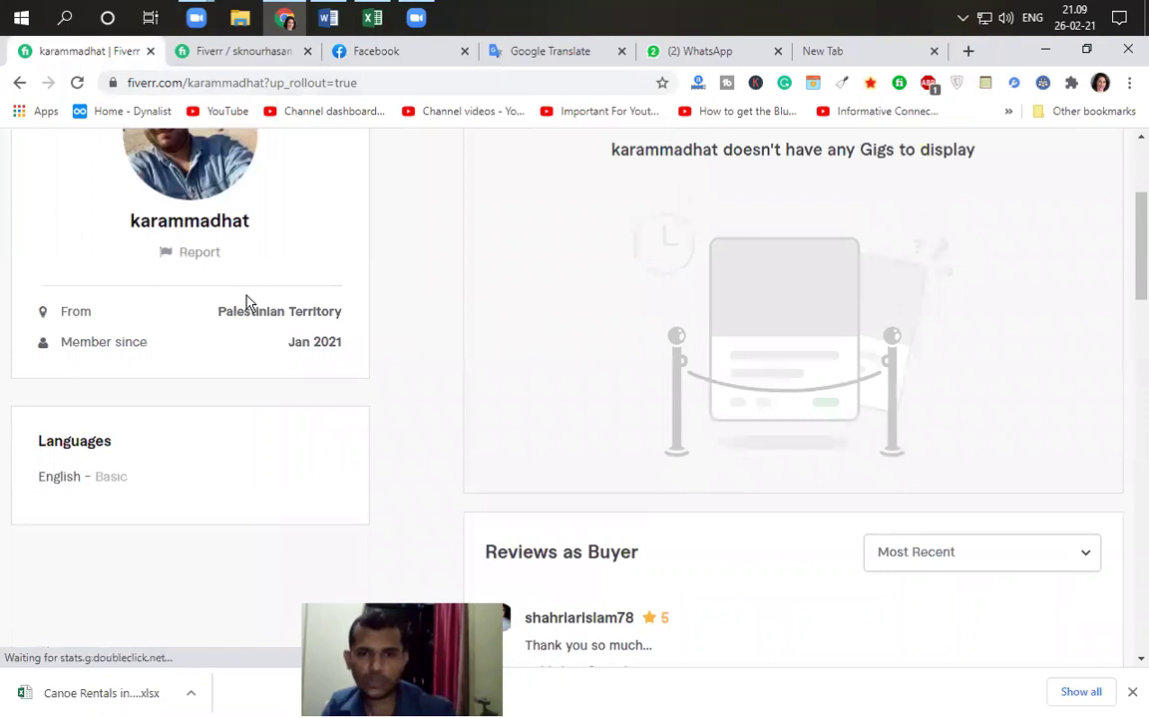
{"action": "scroll", "coordinate": [586, 338], "scroll_direction": "down", "scroll_amount": 2}
{"action": "scroll", "coordinate": [587, 357], "scroll_direction": "down", "scroll_amount": 1}
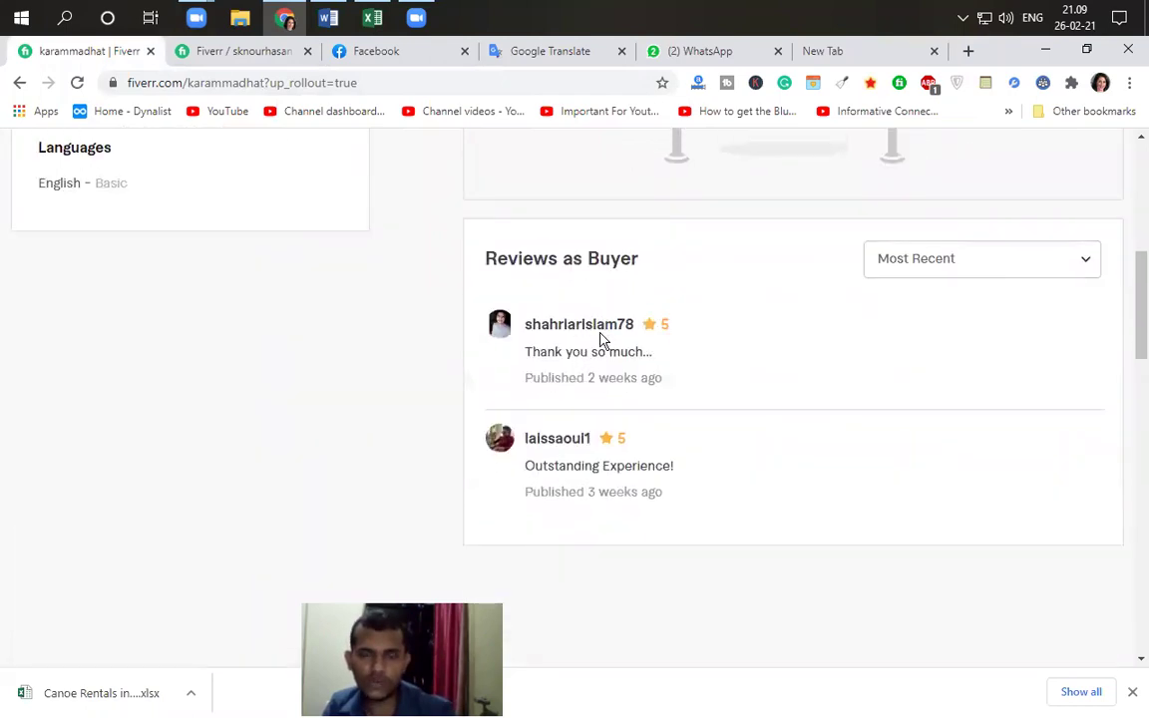
{"action": "scroll", "coordinate": [599, 339], "scroll_direction": "down", "scroll_amount": 4}
{"action": "scroll", "coordinate": [439, 384], "scroll_direction": "up", "scroll_amount": 8}
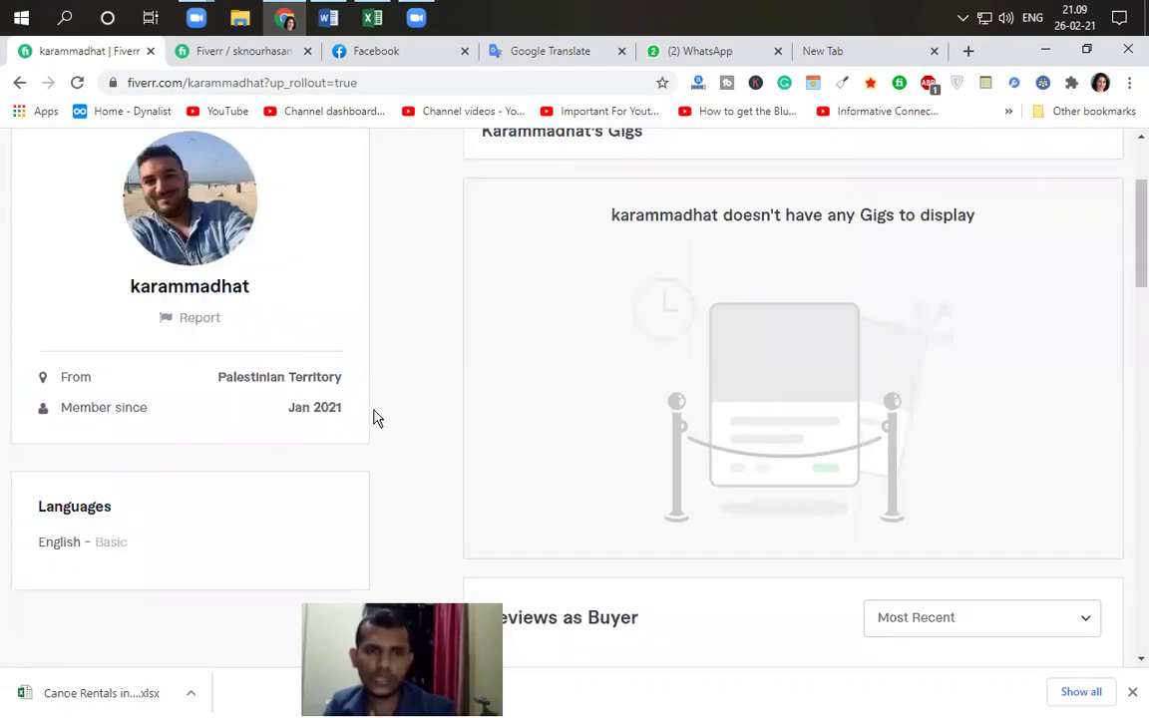
{"action": "scroll", "coordinate": [377, 417], "scroll_direction": "down", "scroll_amount": 1}
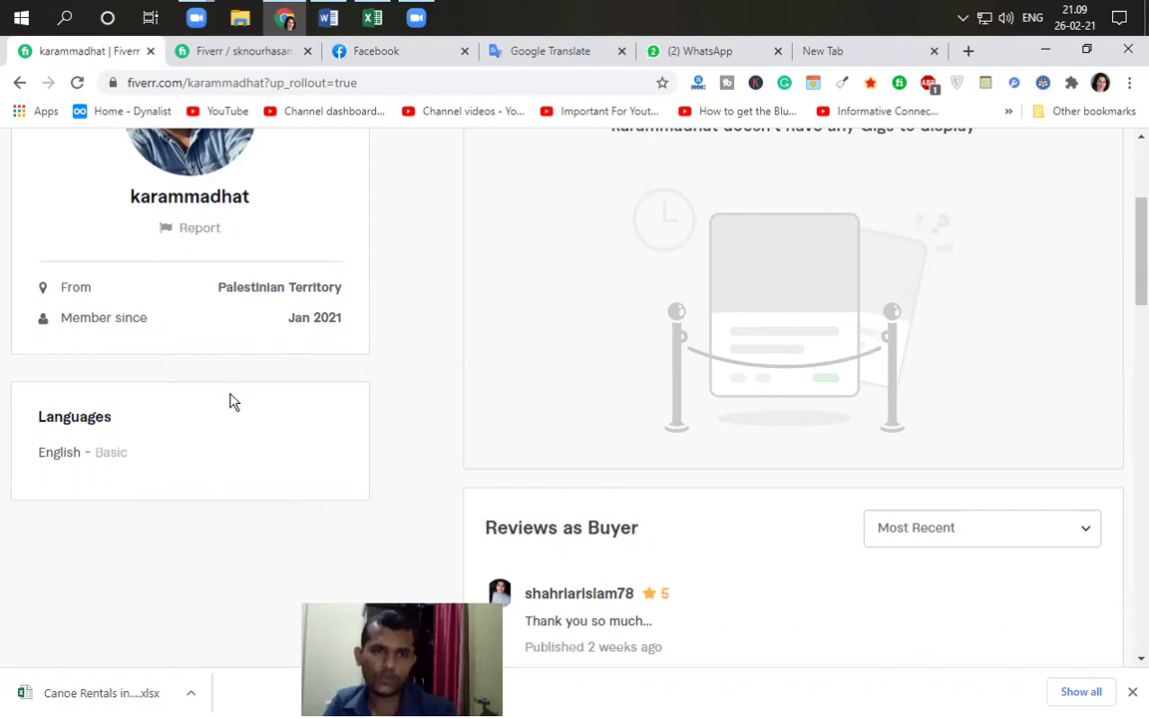
{"action": "scroll", "coordinate": [230, 401], "scroll_direction": "up", "scroll_amount": 3}
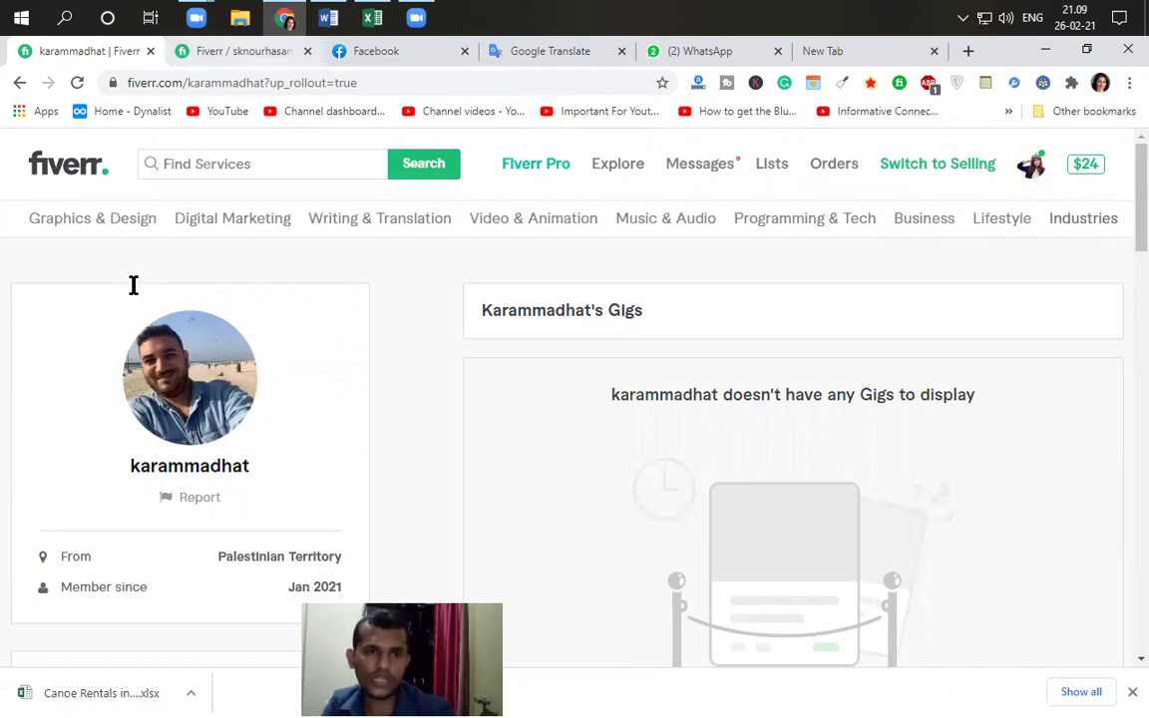
{"action": "key", "text": "ctrl+Tab"}
Expand the full description of the social media and backlinks request with See more.
{"action": "mouse_move", "coordinate": [167, 479]}
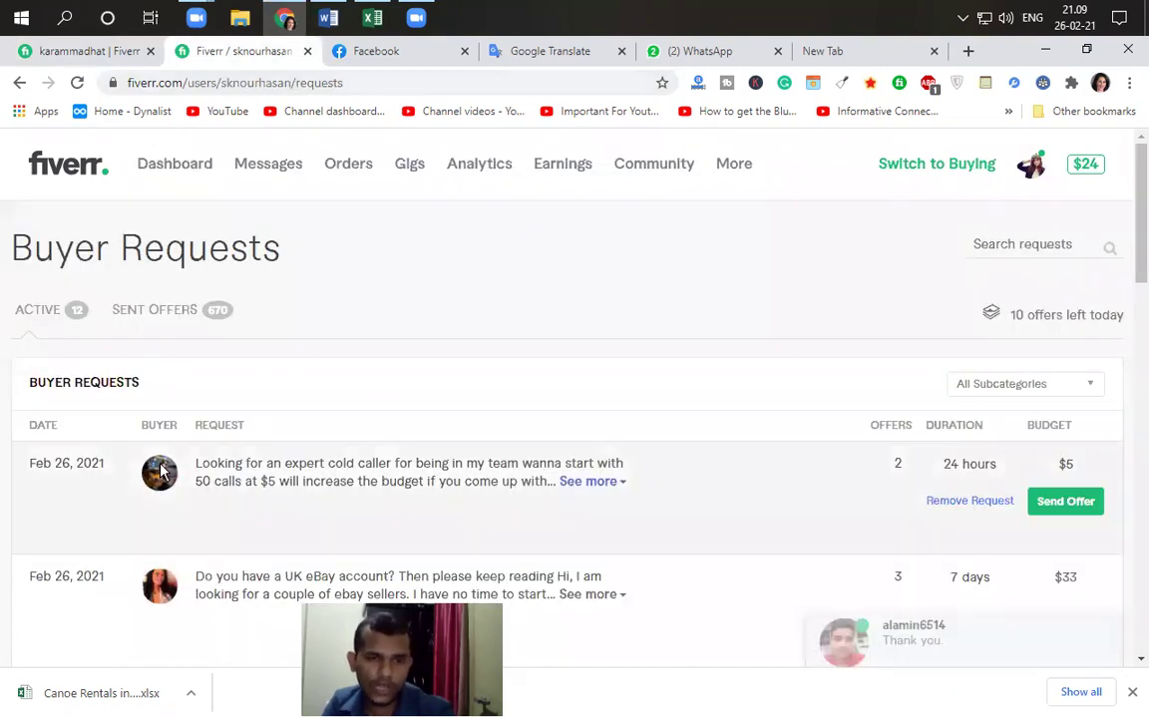
{"action": "scroll", "coordinate": [164, 479], "scroll_direction": "down", "scroll_amount": 1}
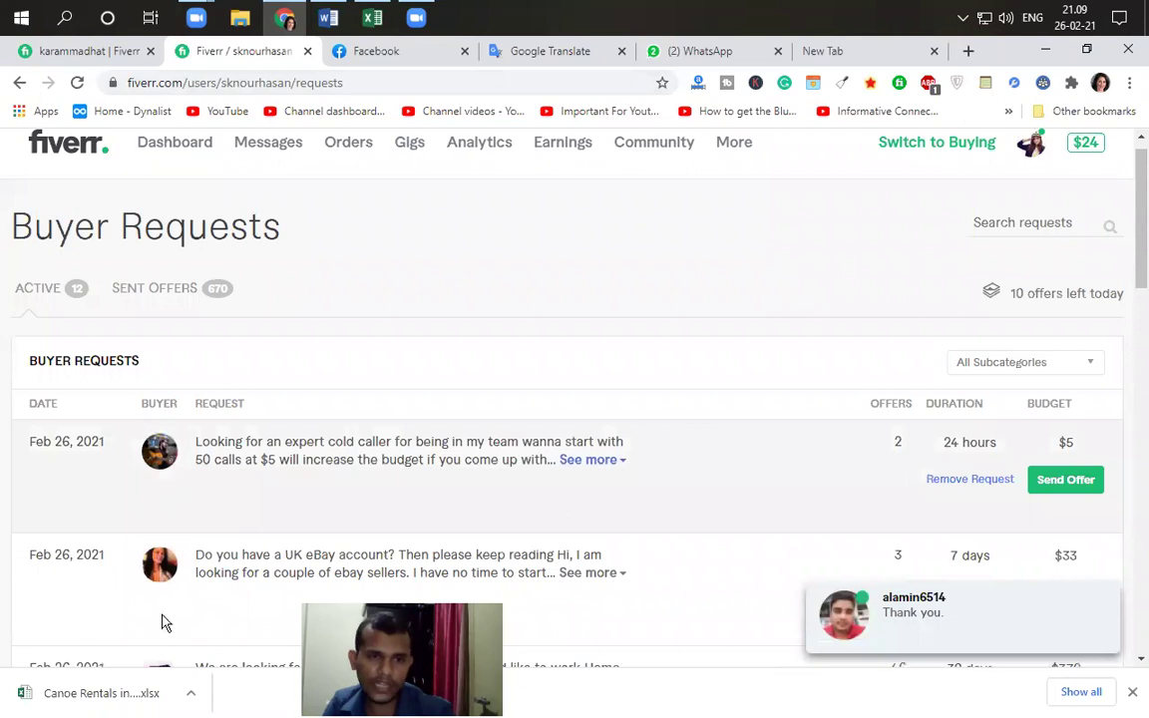
{"action": "scroll", "coordinate": [158, 579], "scroll_direction": "down", "scroll_amount": 3}
{"action": "scroll", "coordinate": [165, 544], "scroll_direction": "down", "scroll_amount": 1}
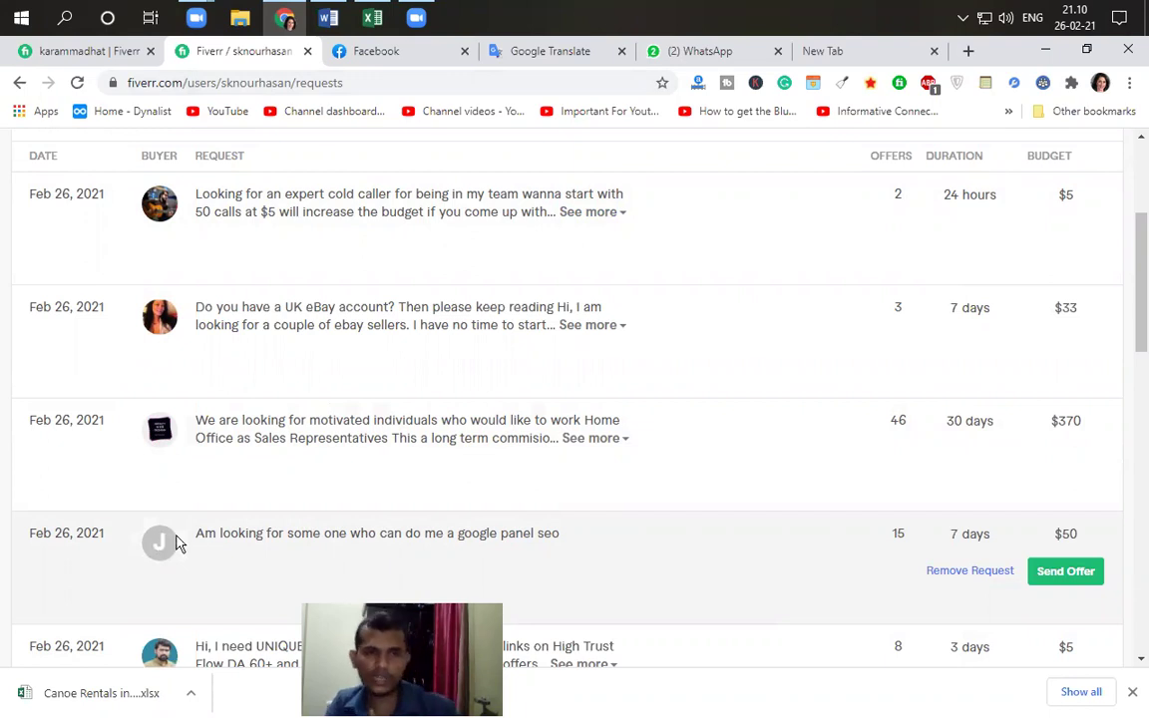
{"action": "scroll", "coordinate": [189, 547], "scroll_direction": "down", "scroll_amount": 2}
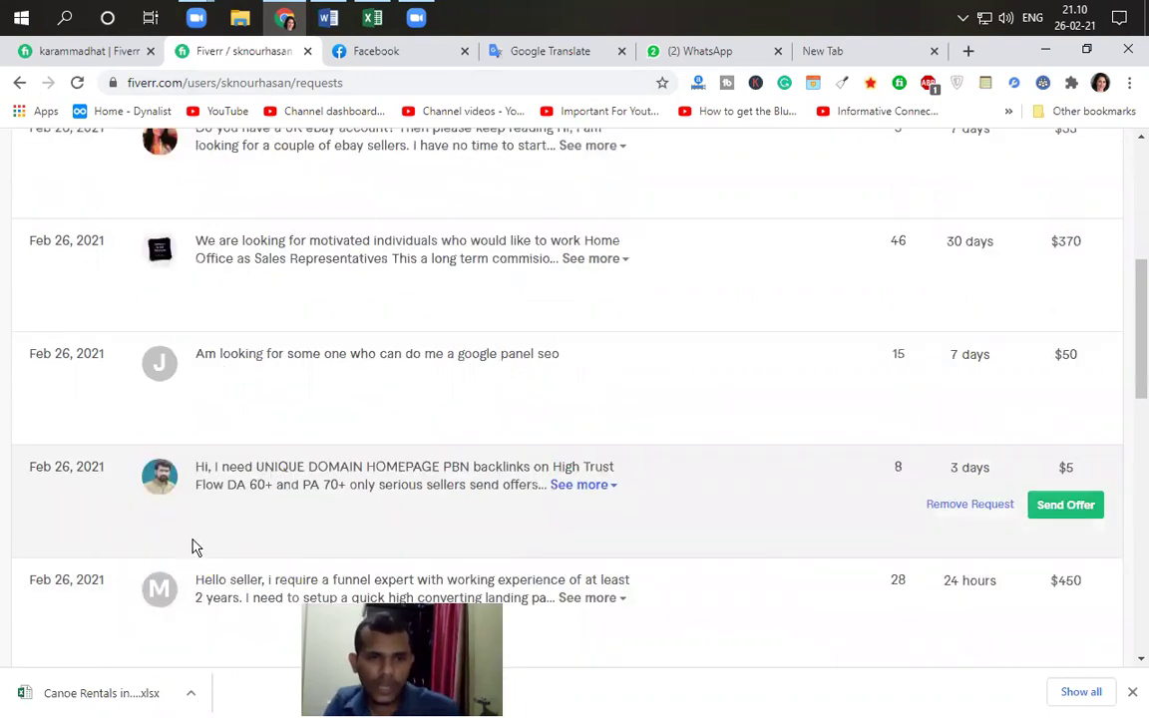
{"action": "scroll", "coordinate": [184, 404], "scroll_direction": "down", "scroll_amount": 2}
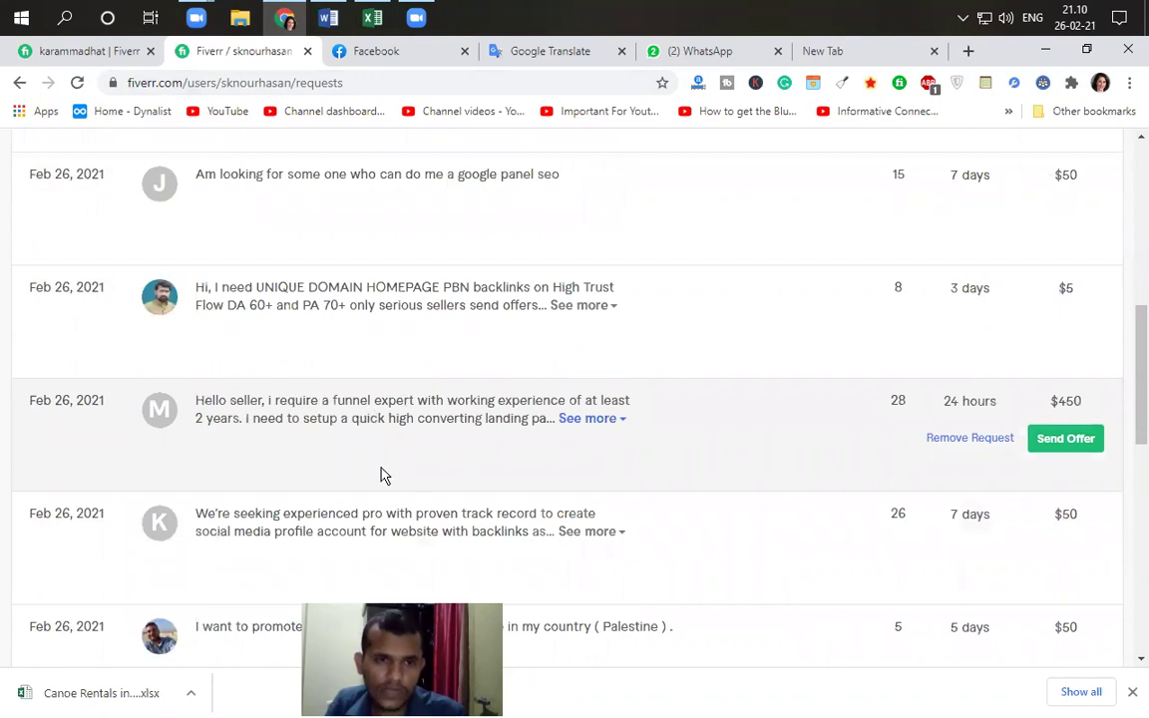
{"action": "scroll", "coordinate": [230, 349], "scroll_direction": "down", "scroll_amount": 2}
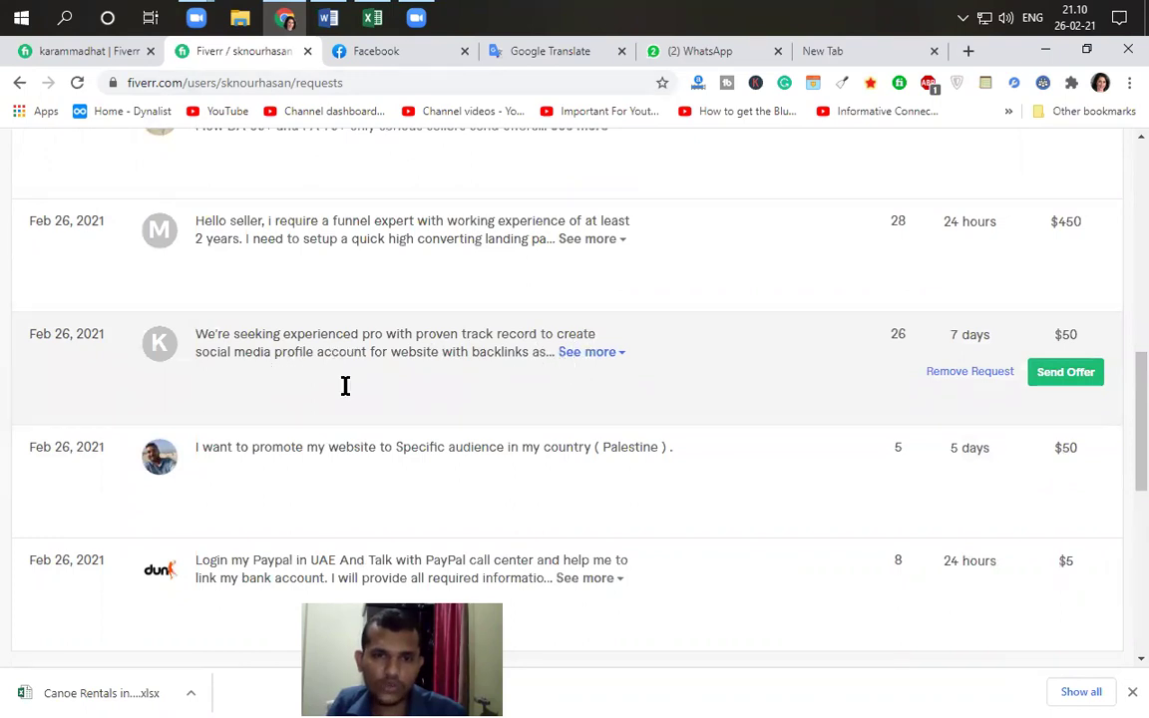
{"action": "left_click", "coordinate": [588, 352]}
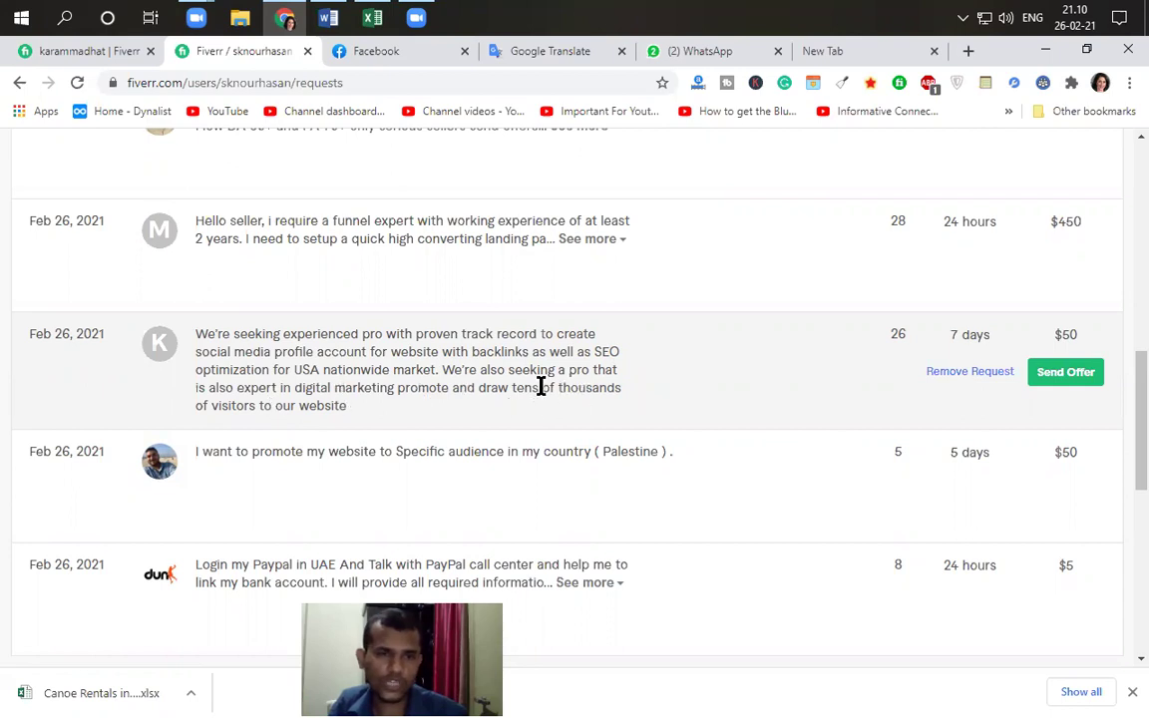
Scroll down to the $50, 5-day Palestine website-promotion request.
{"action": "scroll", "coordinate": [436, 380], "scroll_direction": "down", "scroll_amount": 1}
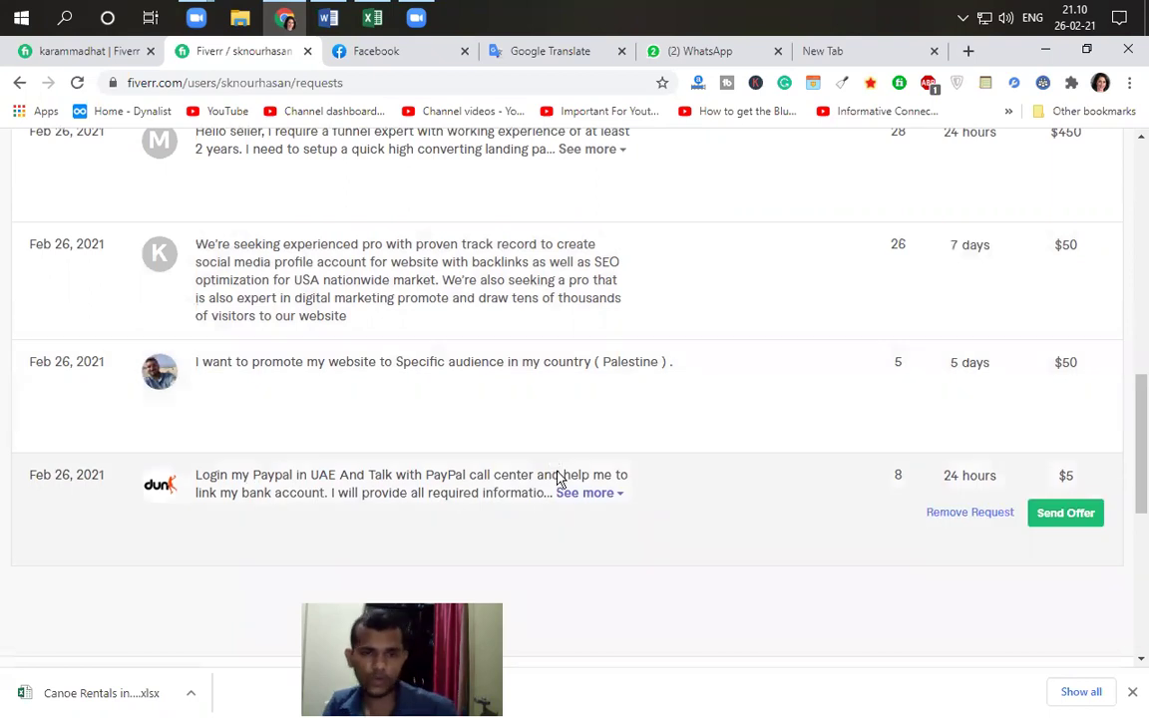
{"action": "scroll", "coordinate": [547, 477], "scroll_direction": "down", "scroll_amount": 1}
{"action": "scroll", "coordinate": [330, 485], "scroll_direction": "up", "scroll_amount": 1}
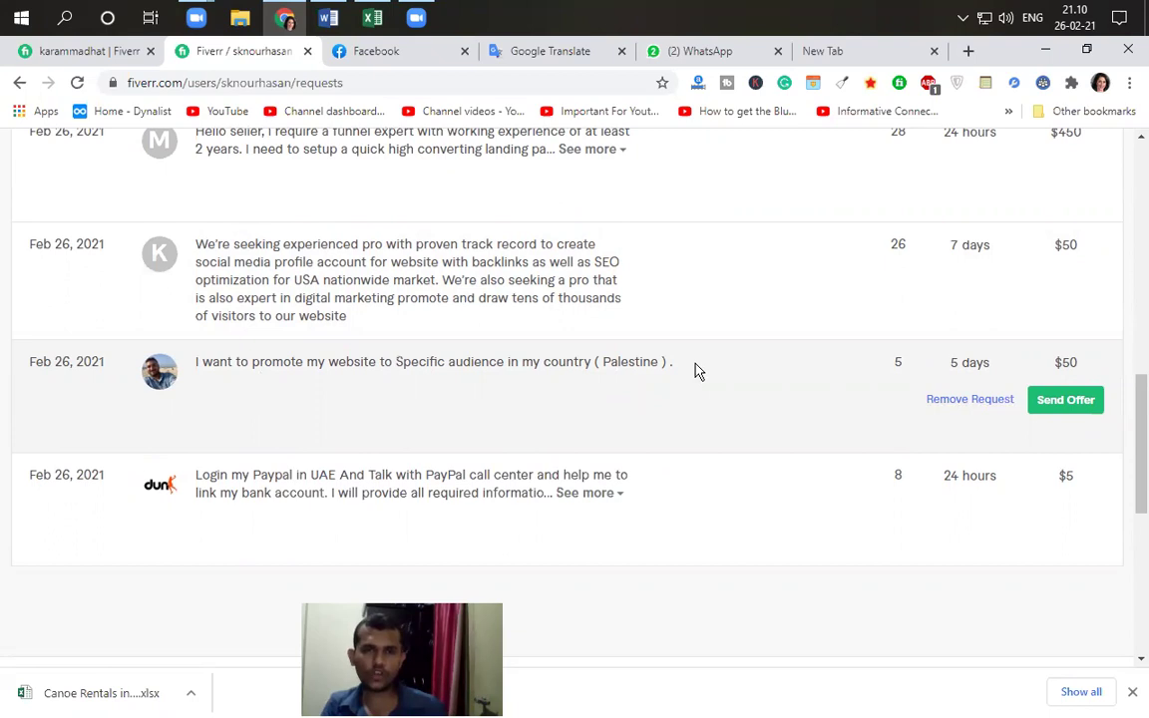
Send an offer on the Palestine request using the 'I will be your reliable virtual assistant' gig.
{"action": "left_click", "coordinate": [1063, 403]}
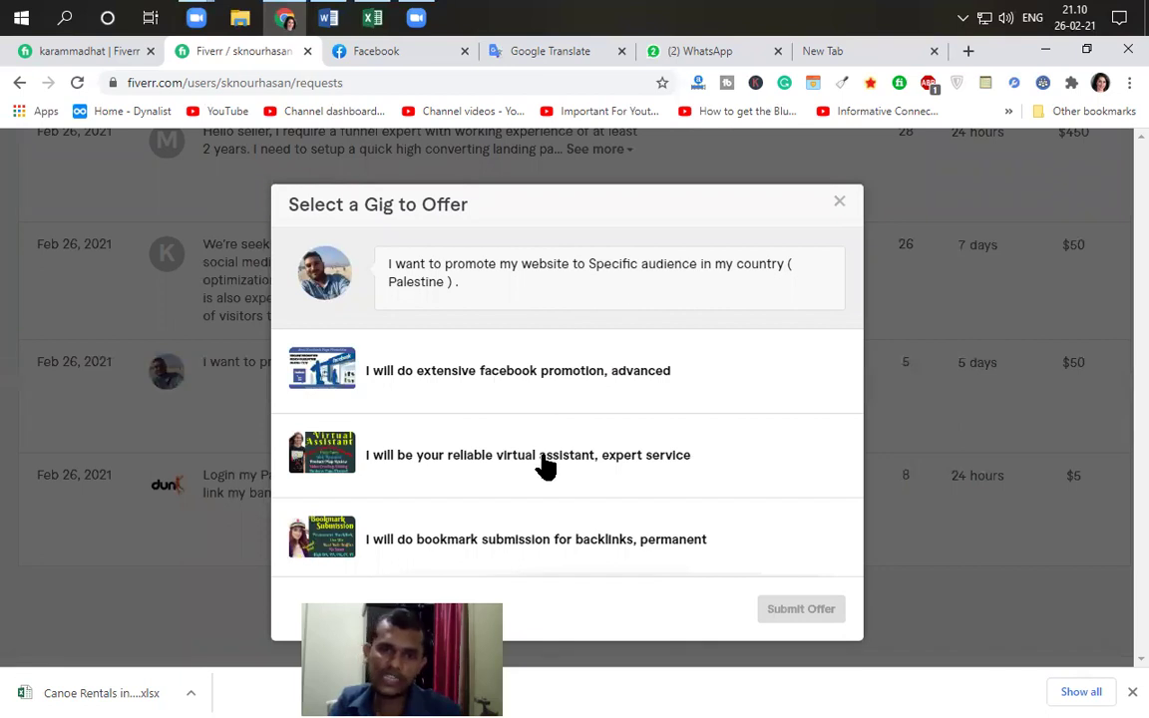
{"action": "scroll", "coordinate": [542, 477], "scroll_direction": "down", "scroll_amount": 5}
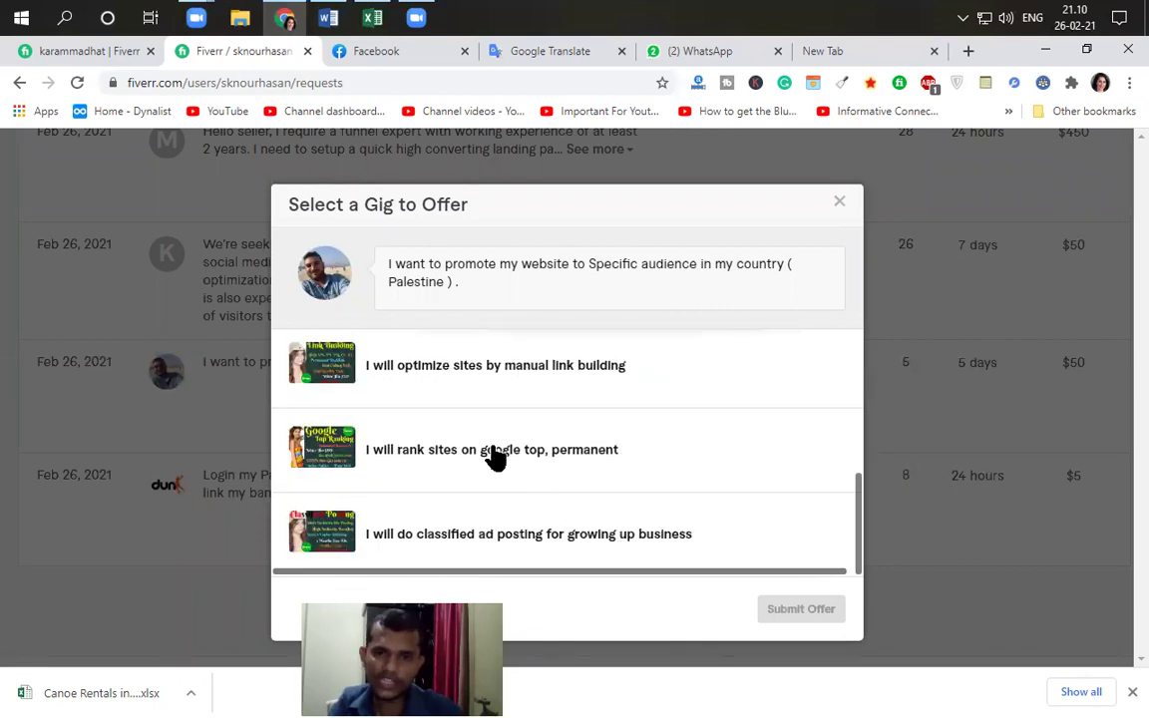
{"action": "scroll", "coordinate": [495, 461], "scroll_direction": "up", "scroll_amount": 5}
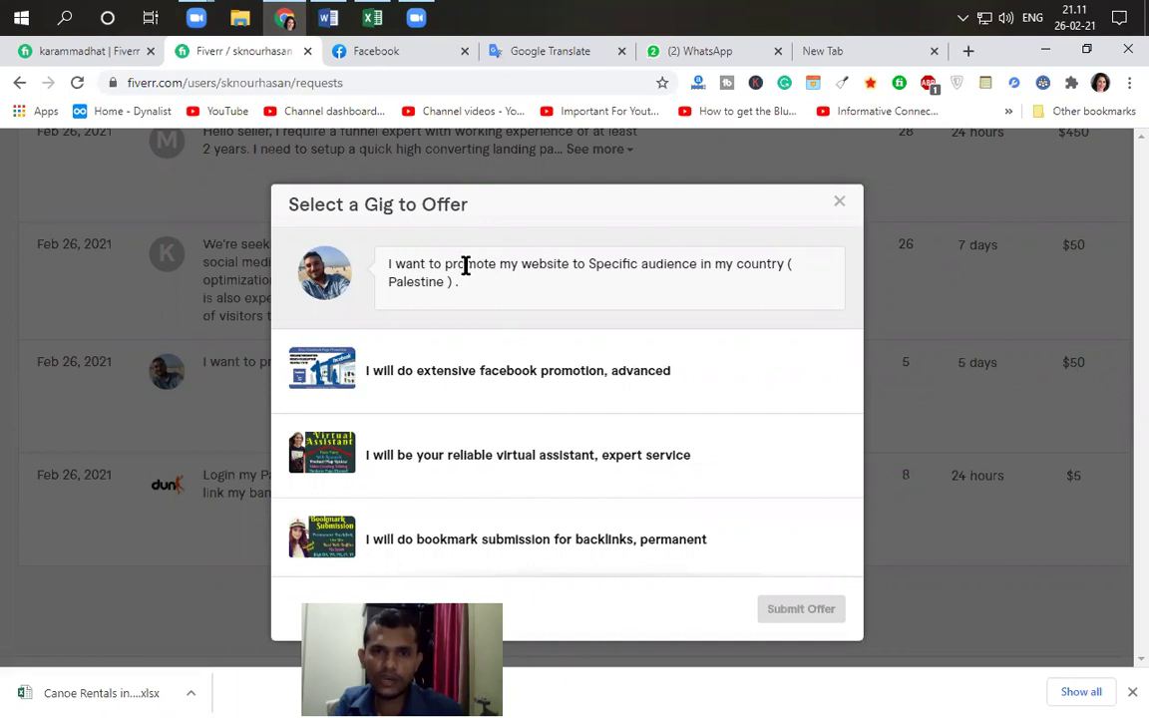
{"action": "left_click", "coordinate": [551, 461]}
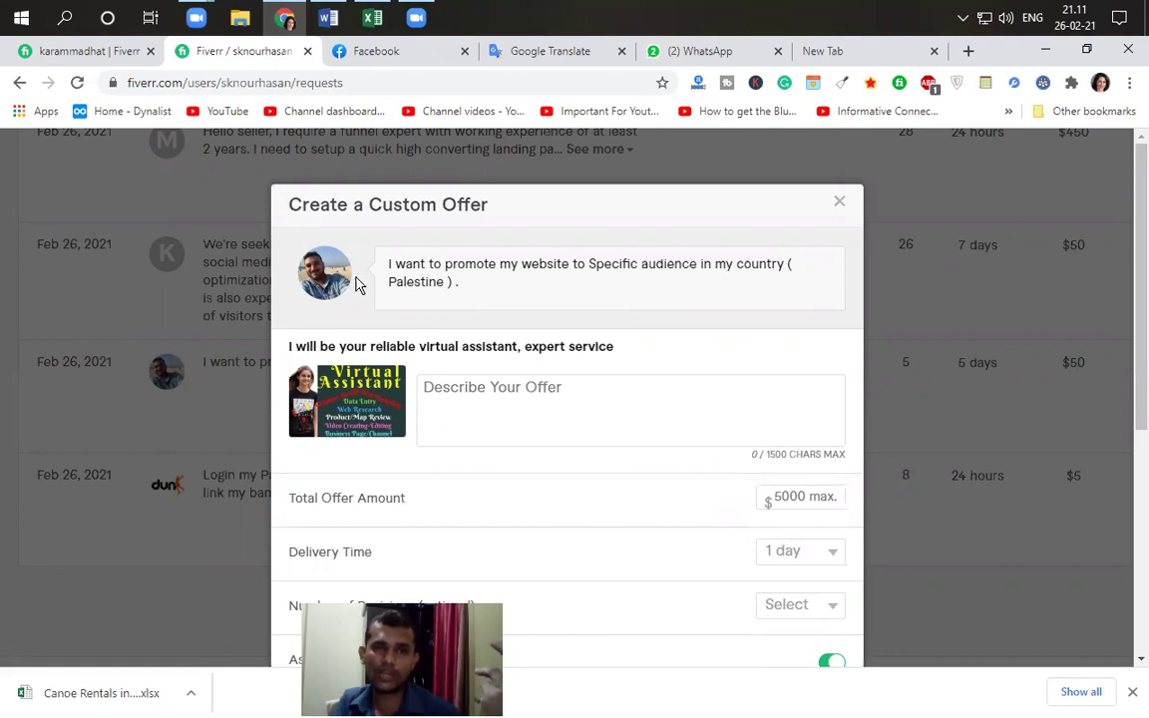
{"action": "left_click", "coordinate": [104, 52]}
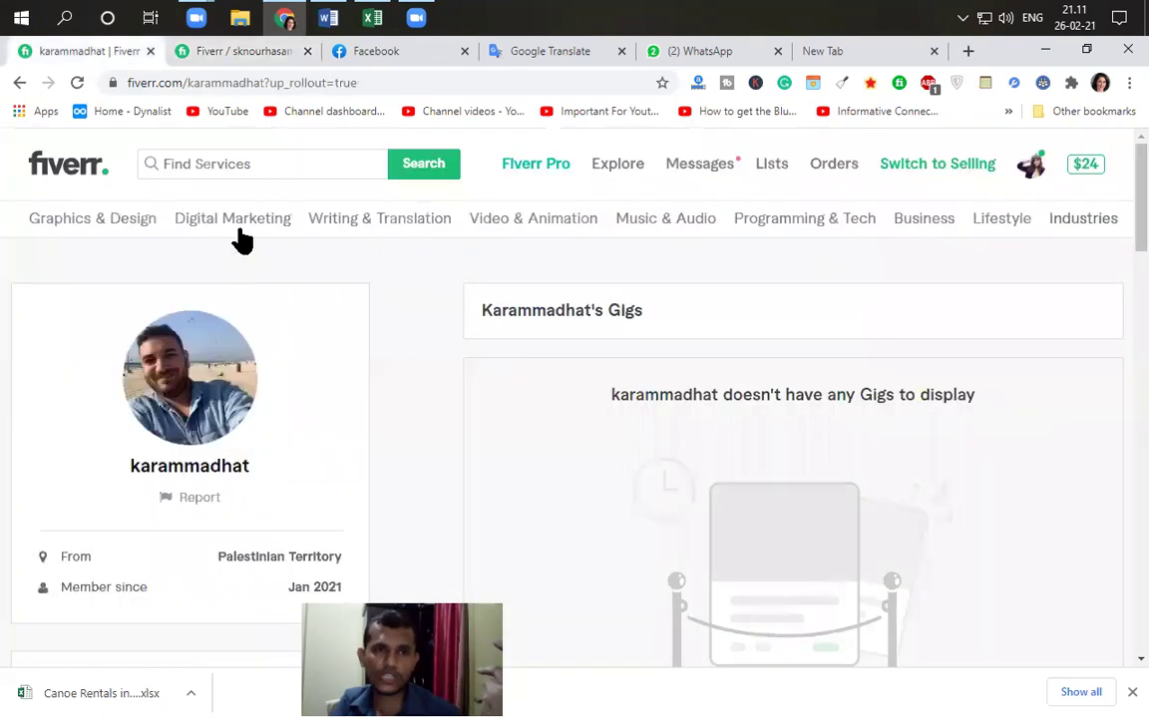
{"action": "double_click", "coordinate": [150, 468]}
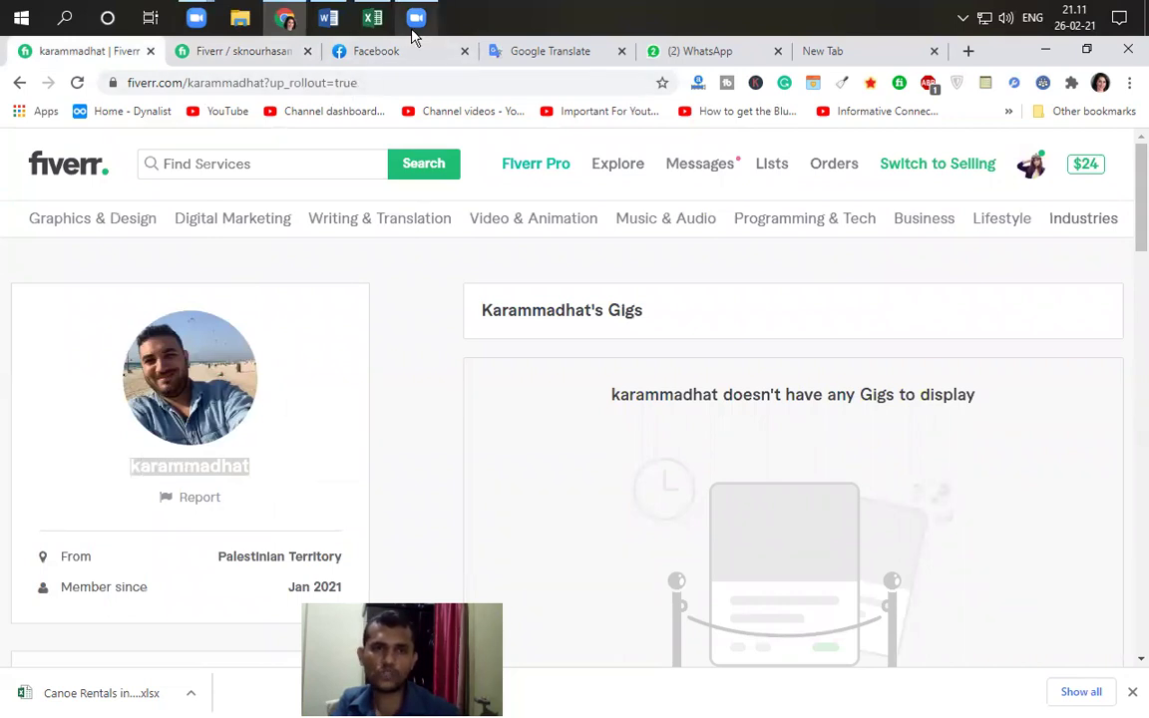
{"action": "mouse_move", "coordinate": [413, 37]}
{"action": "mouse_move", "coordinate": [284, 25]}
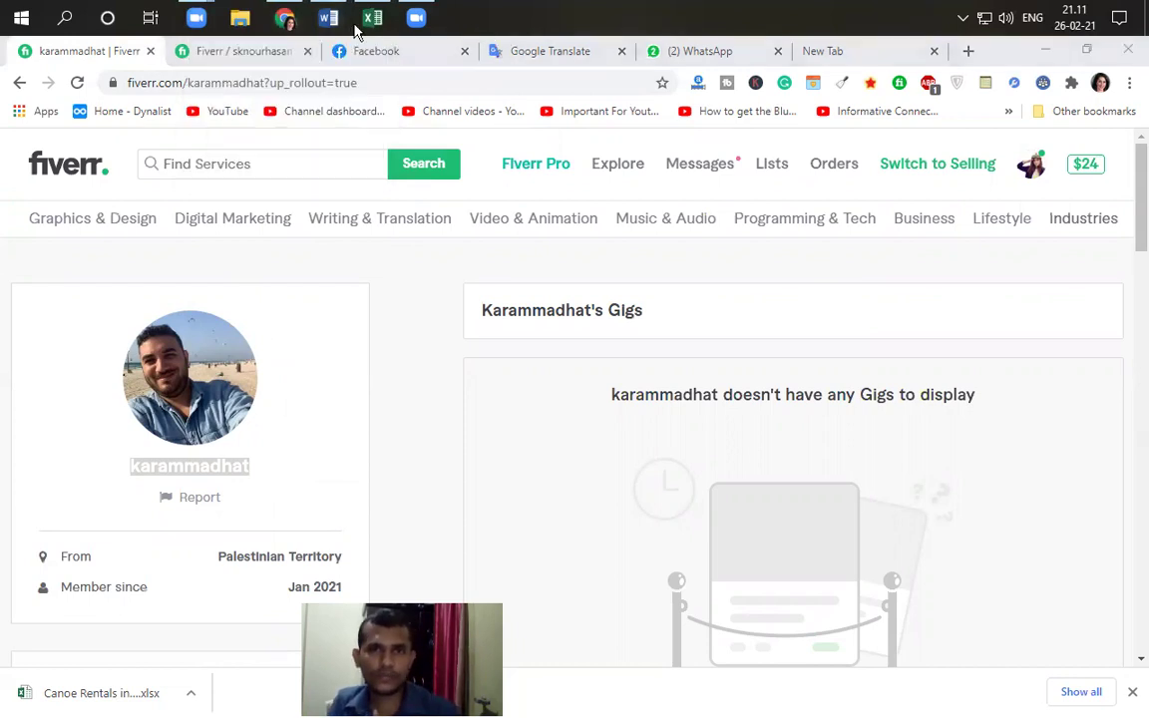
{"action": "left_click", "coordinate": [419, 19]}
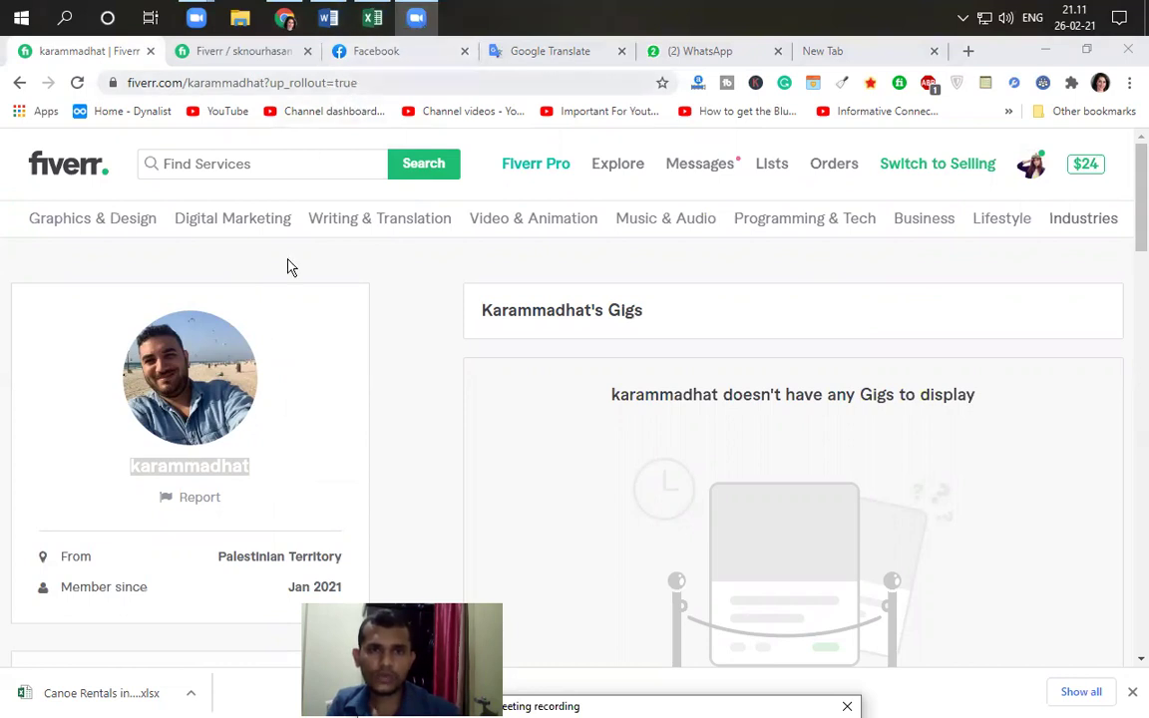
{"action": "key", "text": "ctrl+Tab"}
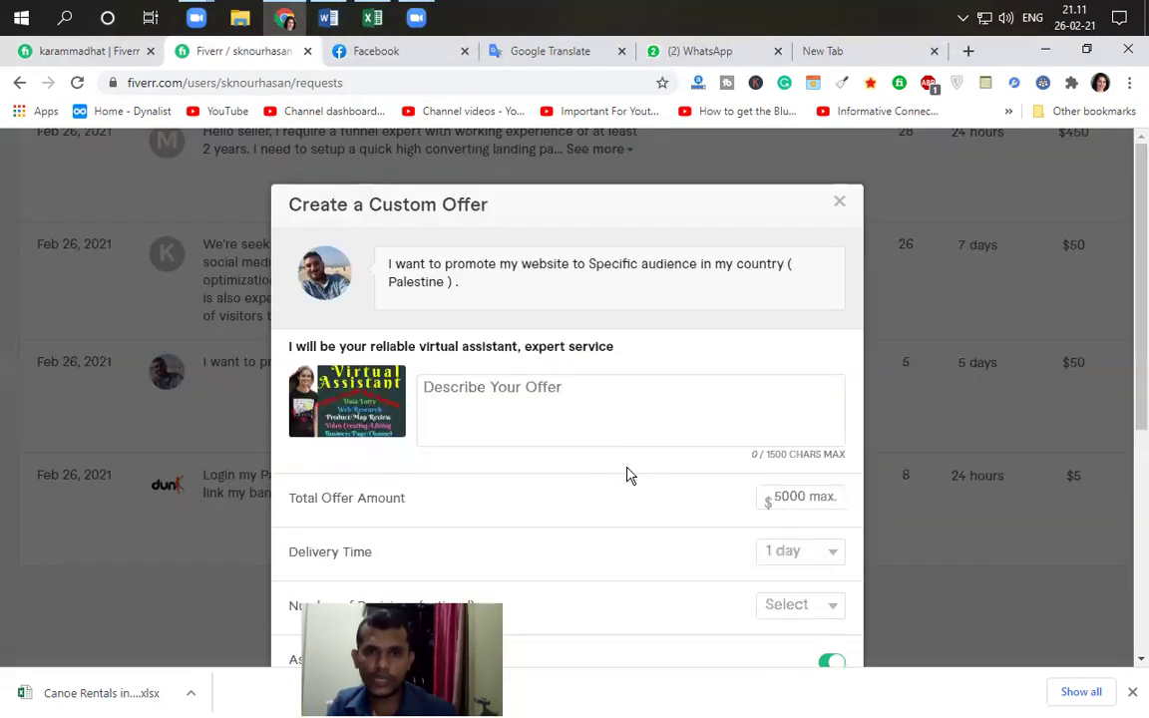
Type a greeting to the buyer, '#WEBSITE PROMOTION IN PALESTINE', and a digital-marketer introduction.
{"action": "left_click", "coordinate": [444, 387]}
{"action": "type", "text": "H"}
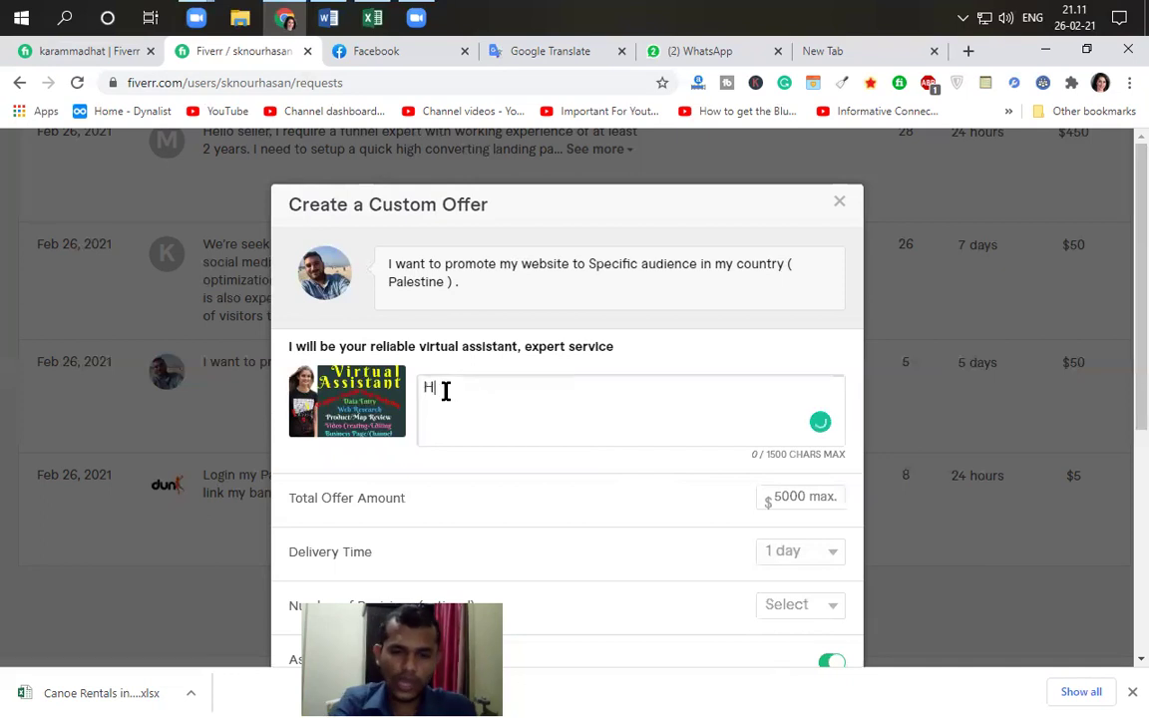
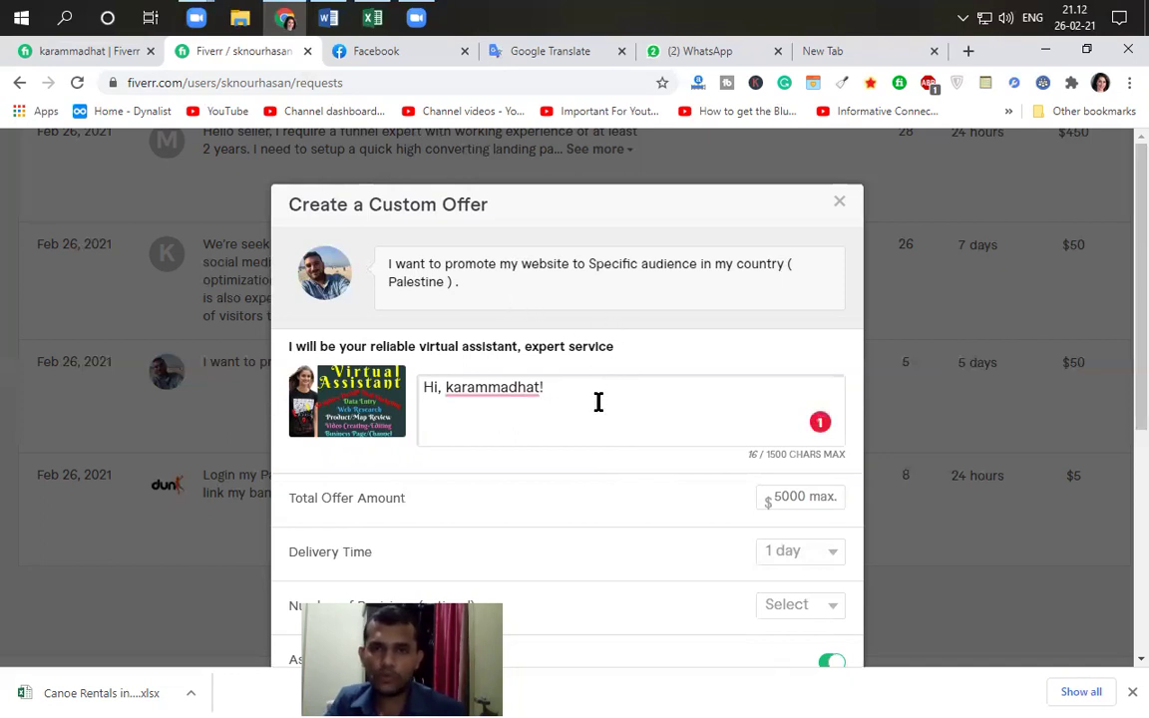
{"action": "type", "text": "#WEBSITE P"}
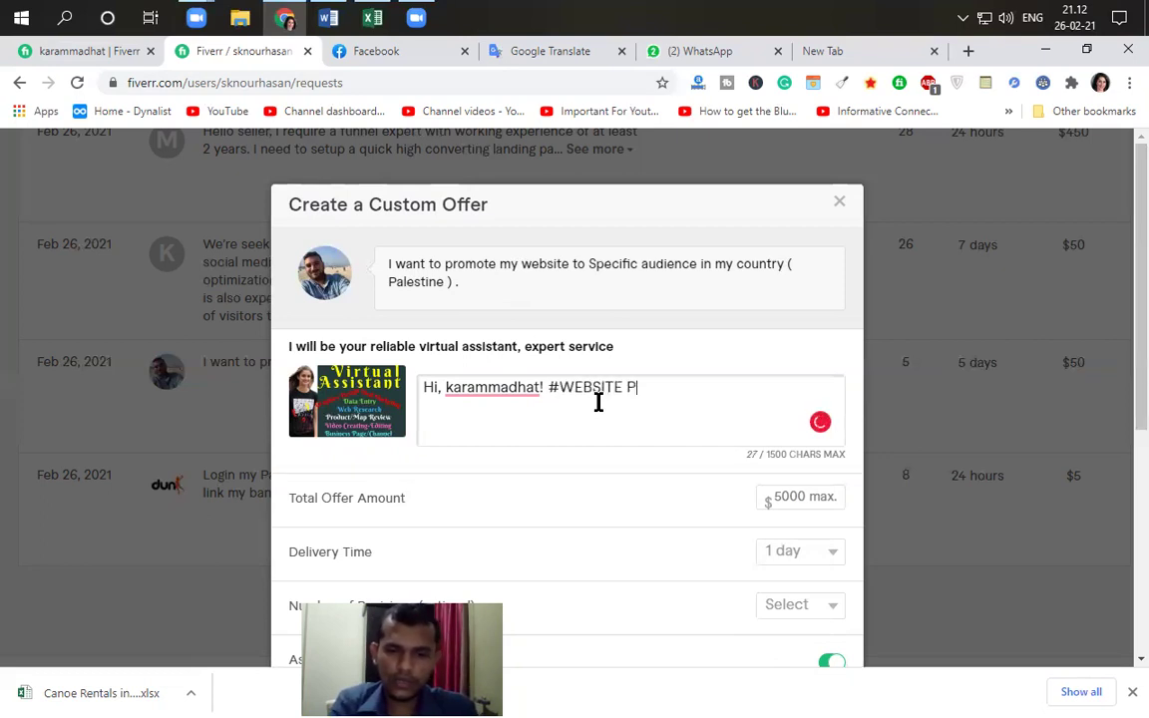
{"action": "type", "text": "ROMOTION "}
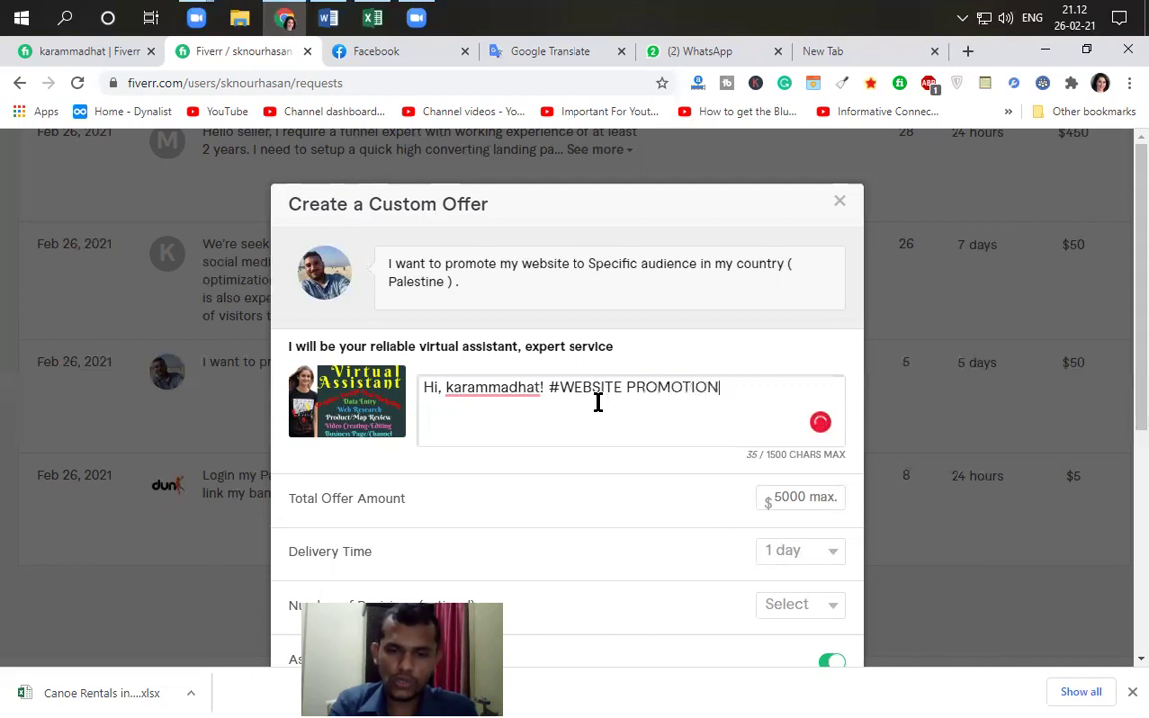
{"action": "type", "text": "IN P"}
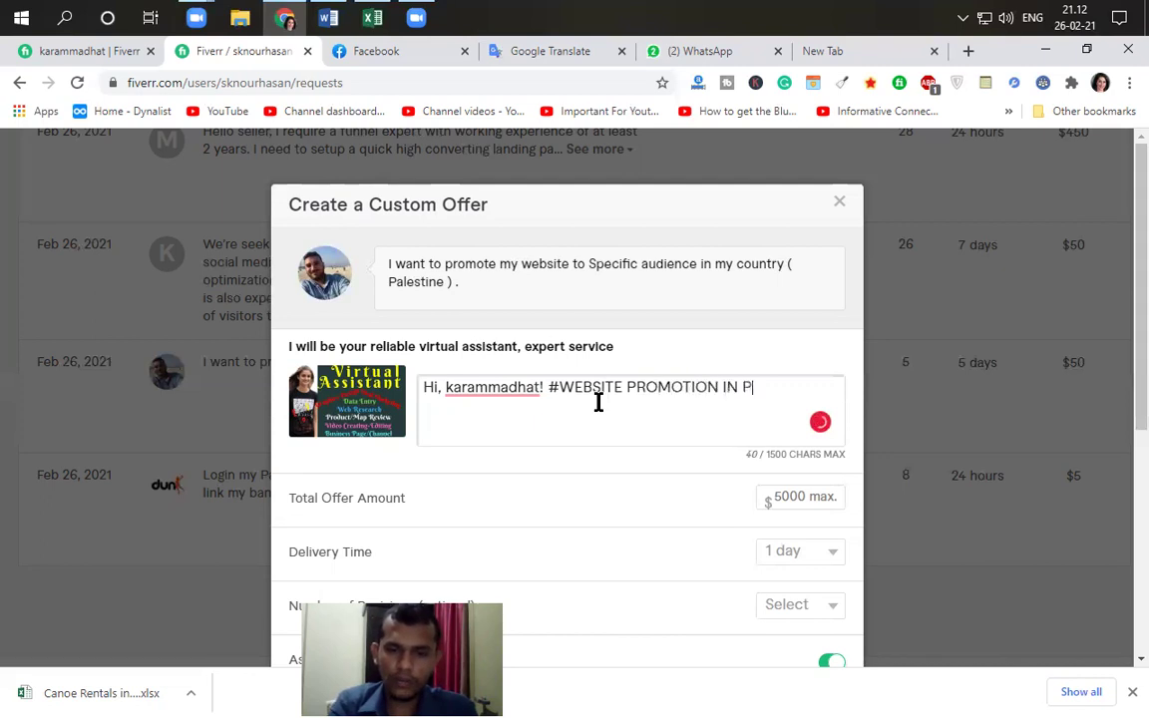
{"action": "type", "text": "ALESTINE."}
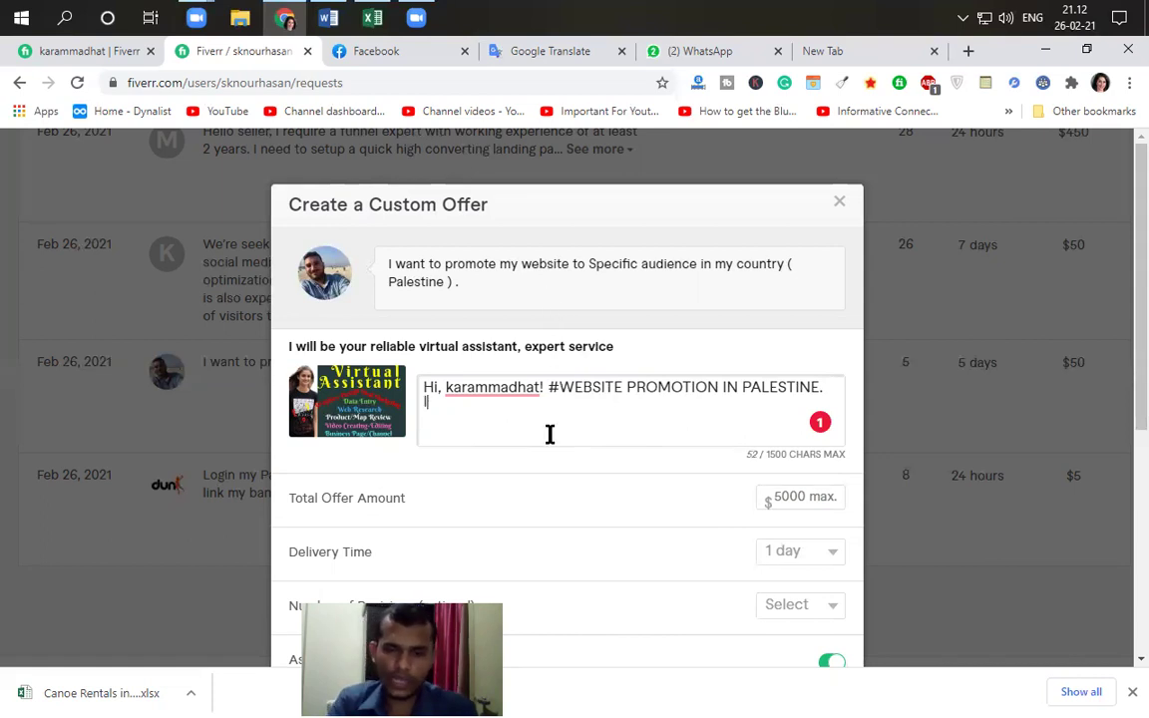
{"action": "type", "text": "m a pro digital marke"}
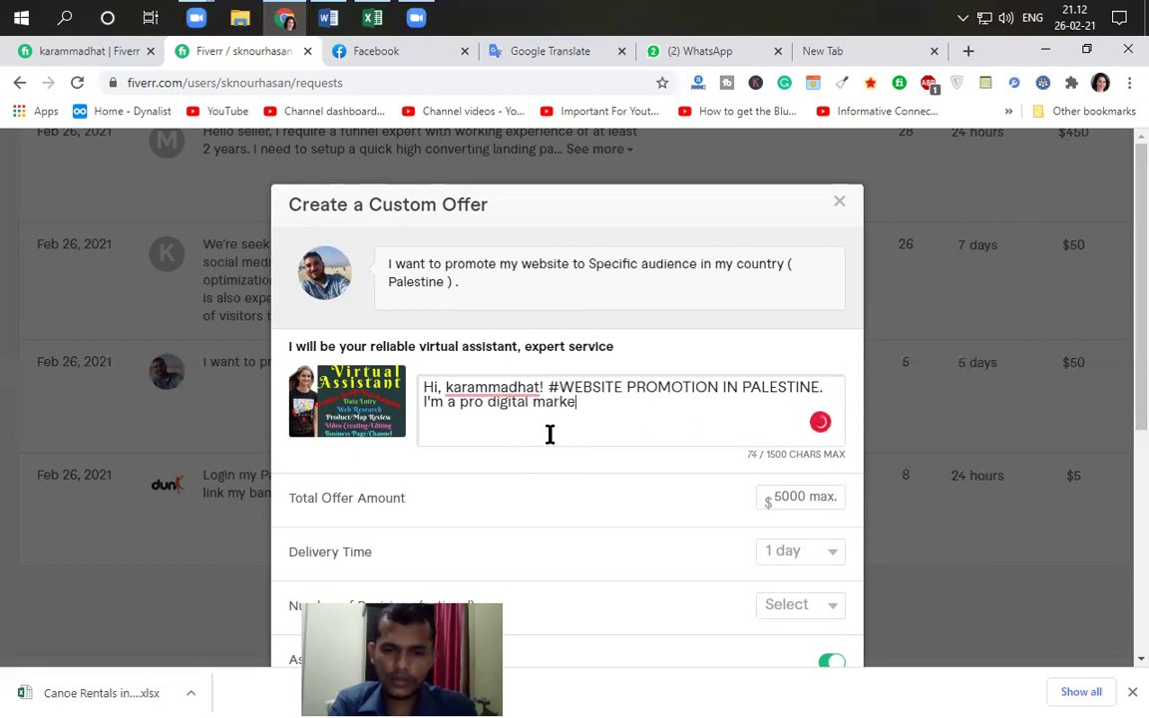
{"action": "type", "text": "ter & having a lot of"}
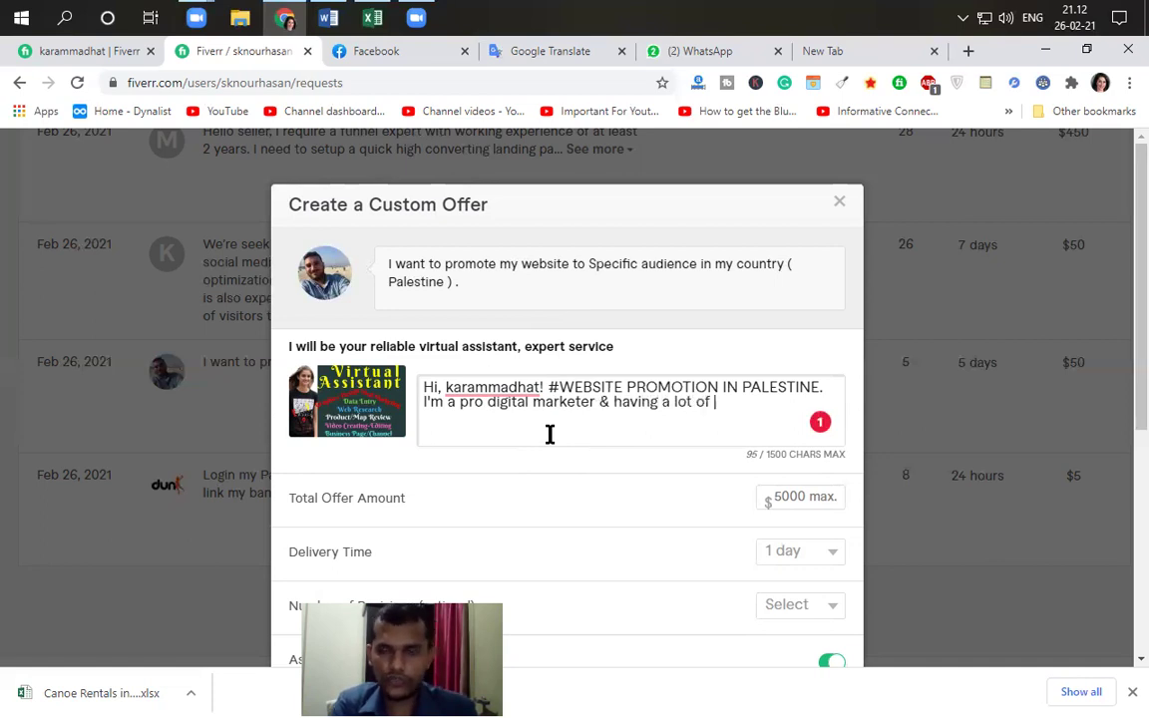
{"action": "type", "text": " porfolios "}
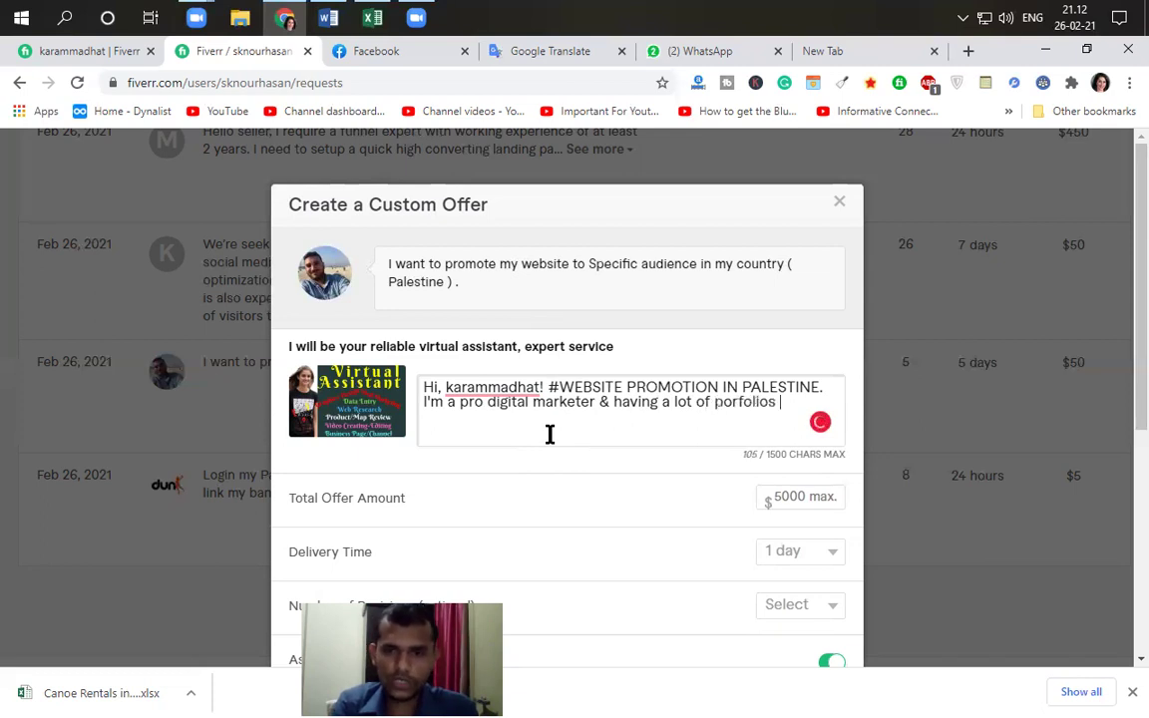
{"action": "type", "text": "regading"}
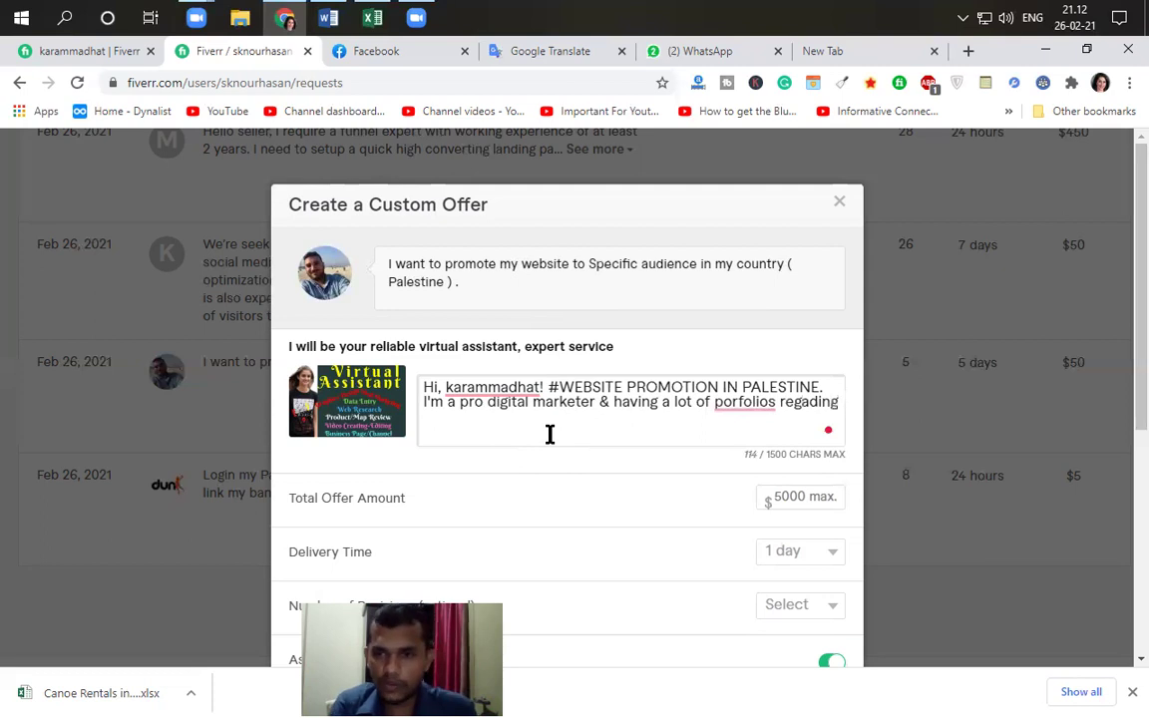
Fix 'portfolios', add 'VIRAL PROMOTION' and the 'looking for the best seller… best strategies' pitch.
{"action": "mouse_move", "coordinate": [743, 403]}
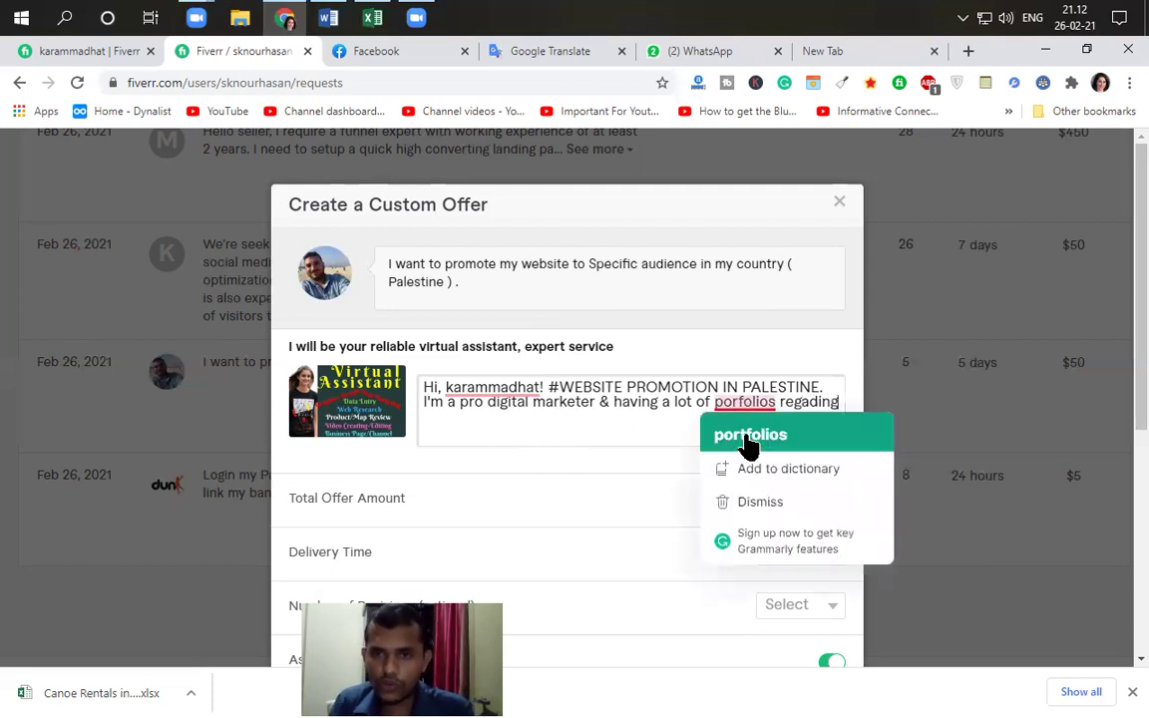
{"action": "left_click", "coordinate": [751, 439]}
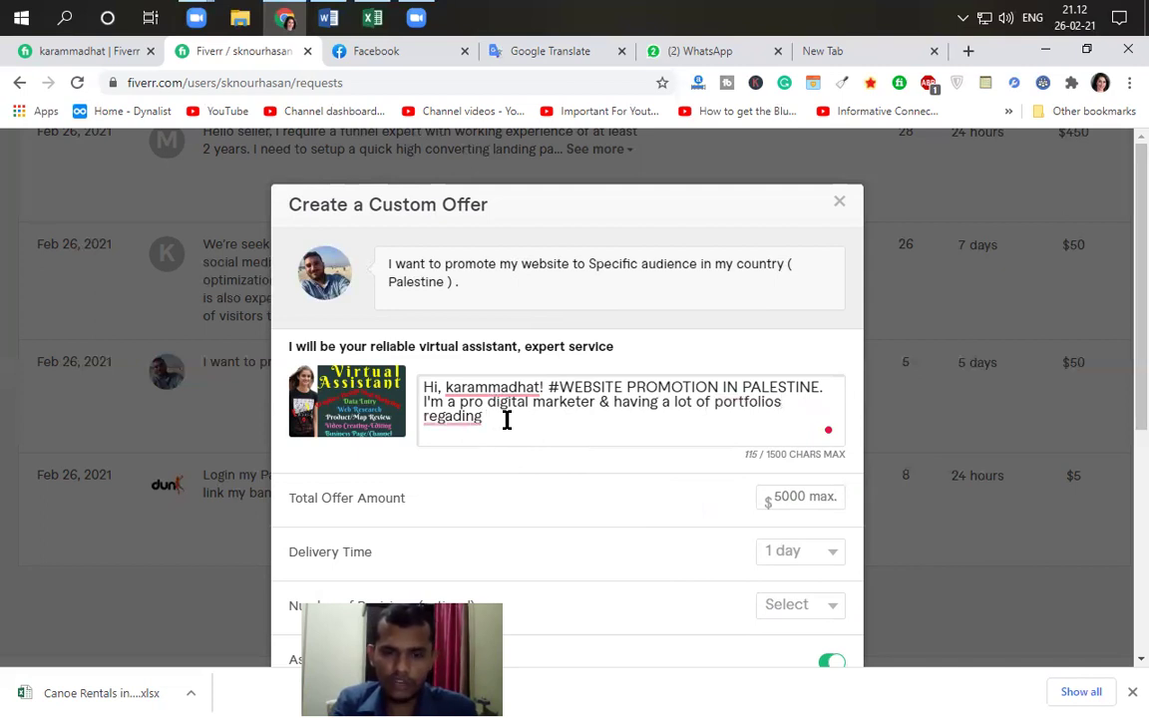
{"action": "type", "text": "VIRAL "}
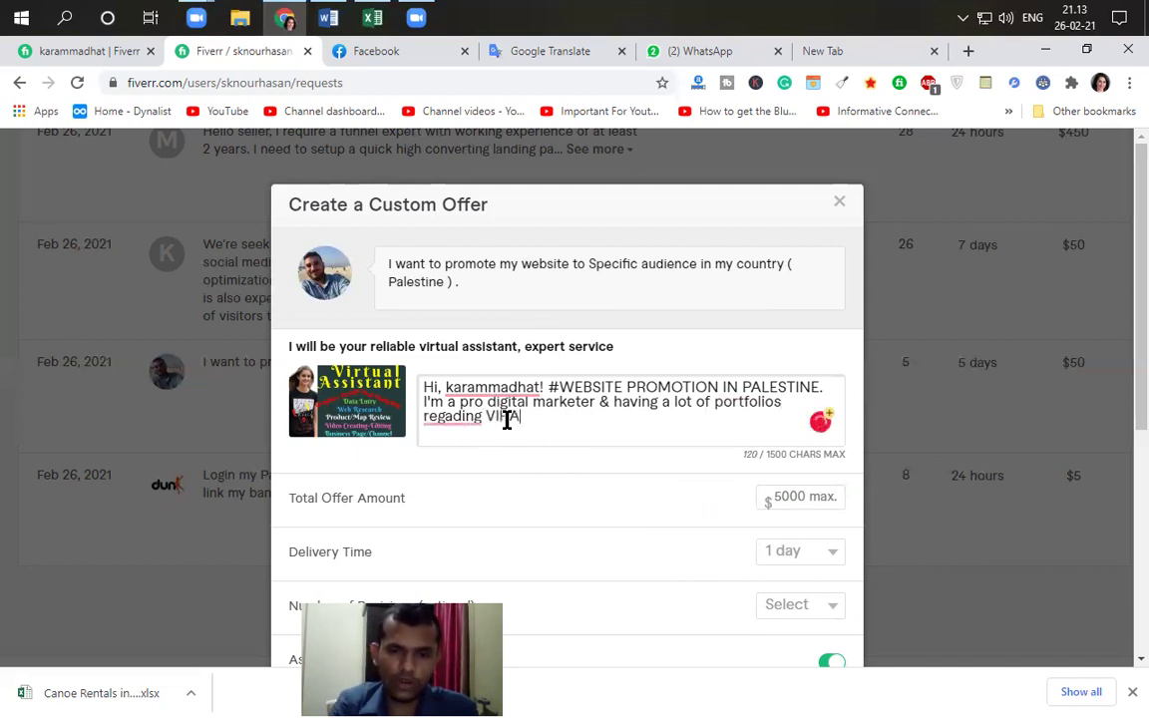
{"action": "type", "text": "PROMOTION"}
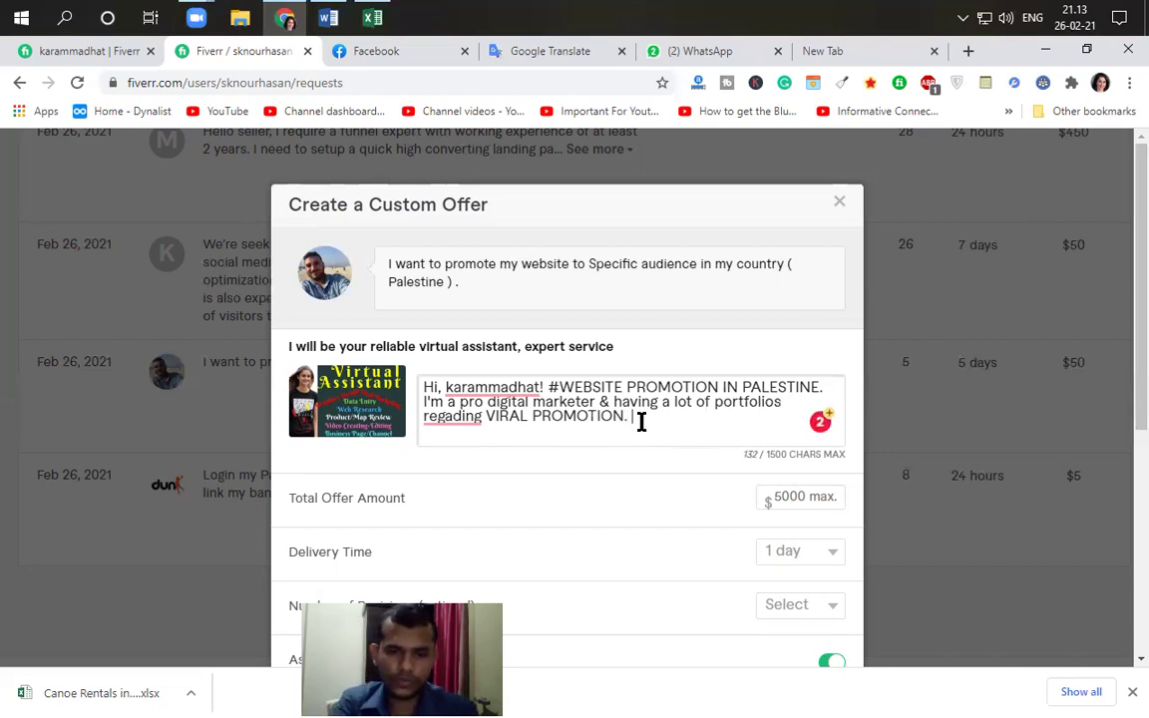
{"action": "type", "text": ". If you bare "}
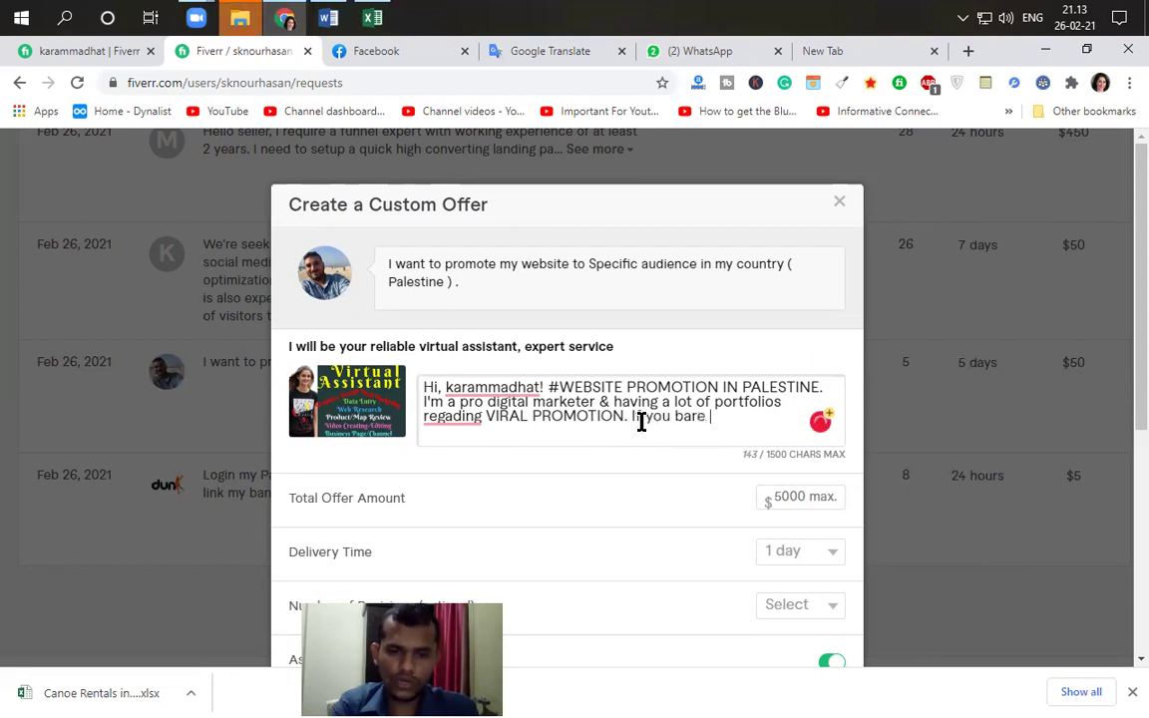
{"action": "type", "text": "looking "}
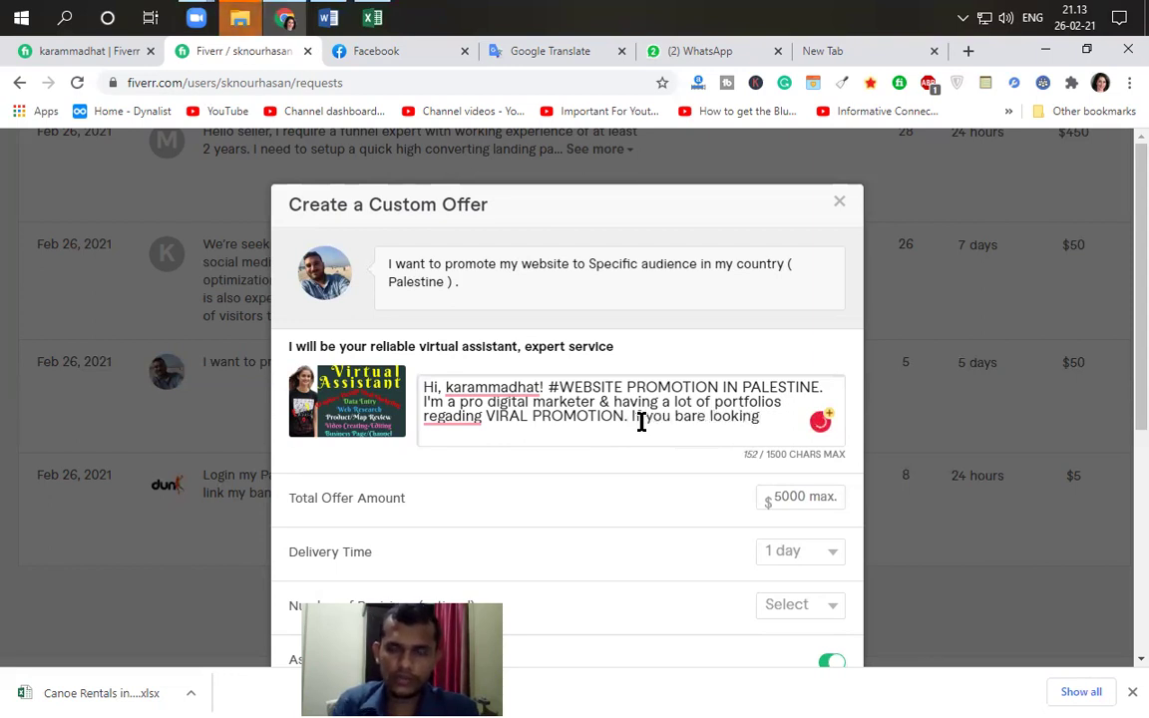
{"action": "type", "text": "for a"}
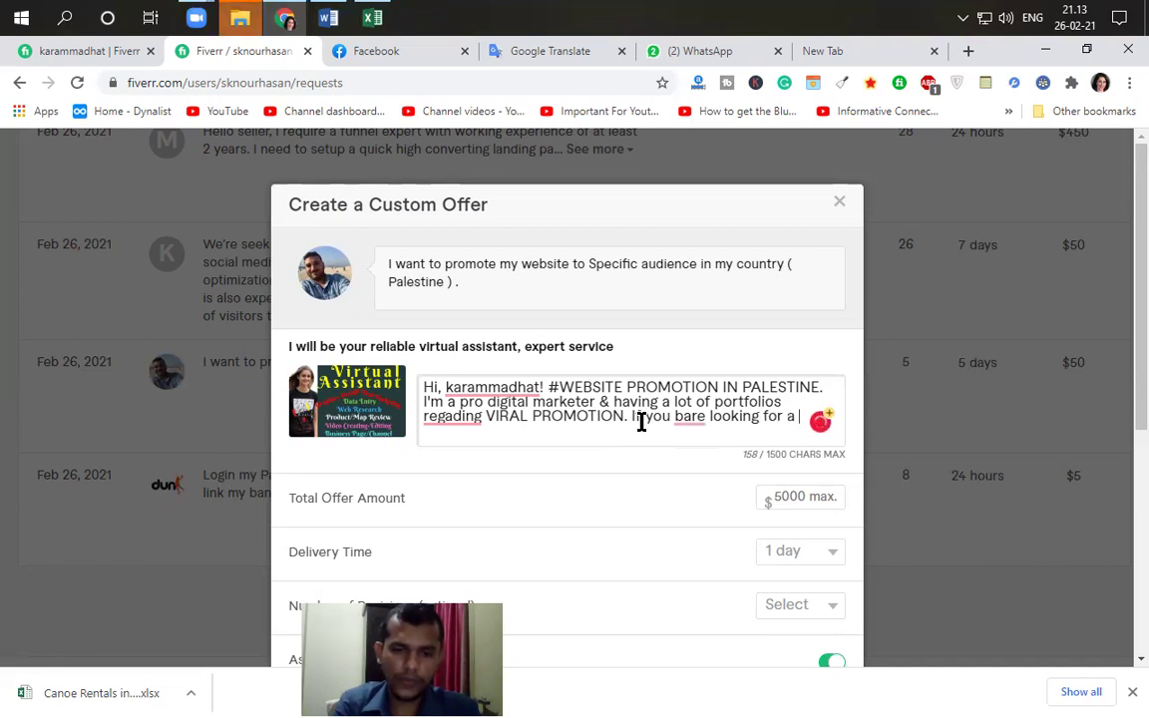
{"action": "key", "text": "BackSpace"}
{"action": "key", "text": "BackSpace"}
{"action": "type", "text": "t"}
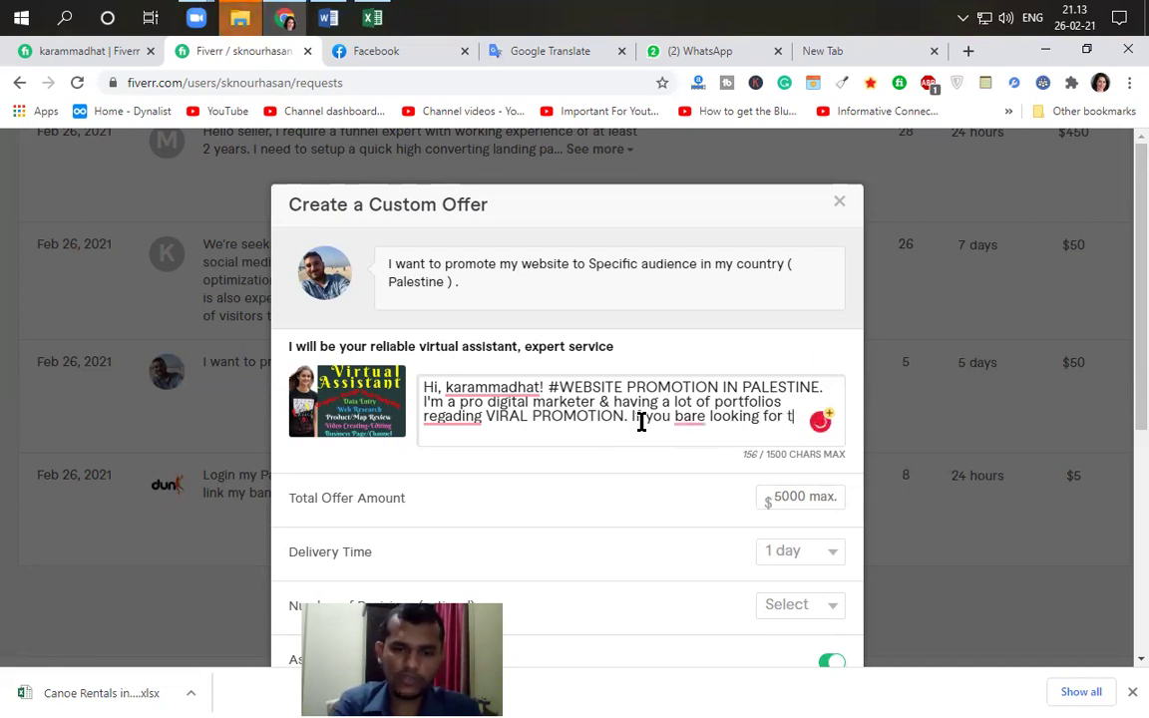
{"action": "type", "text": "he best"}
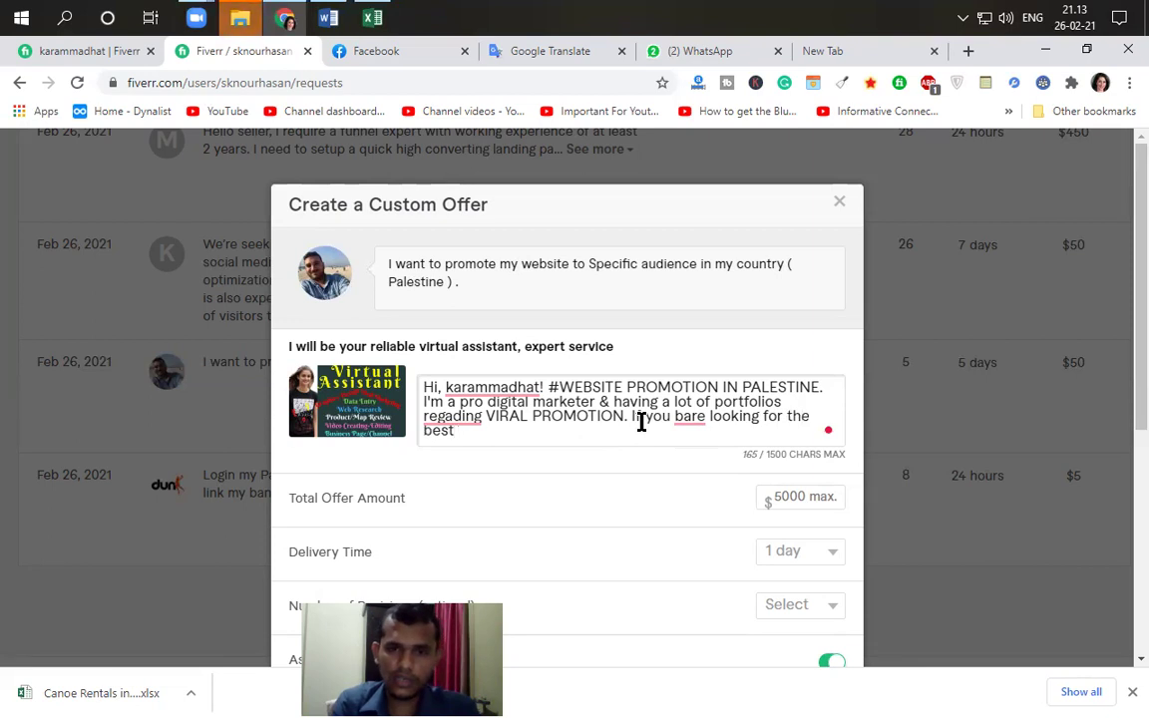
{"action": "type", "text": " seller"}
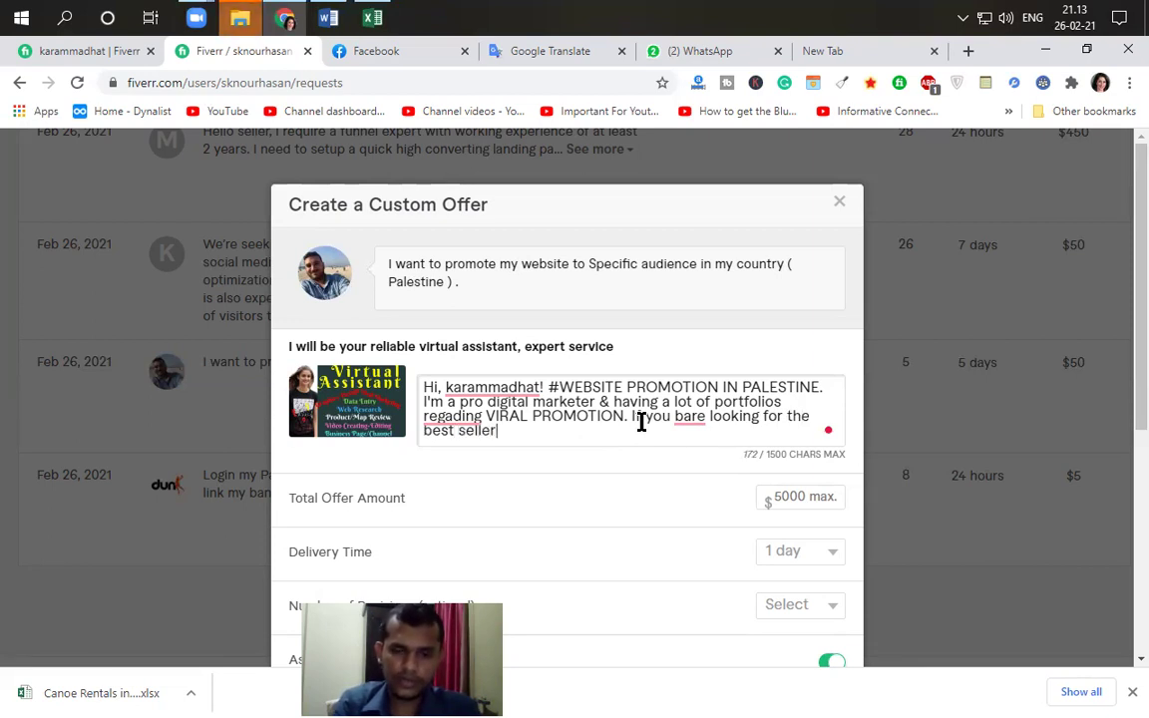
{"action": "type", "text": " then "}
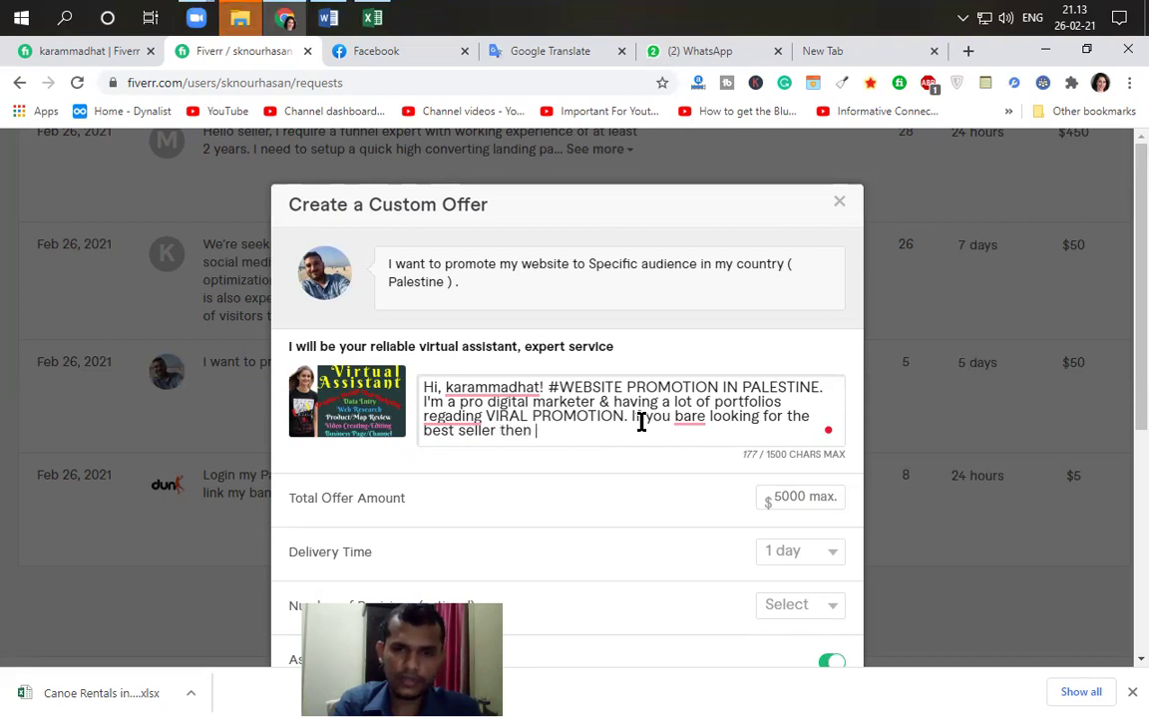
{"action": "type", "text": "I'm h"}
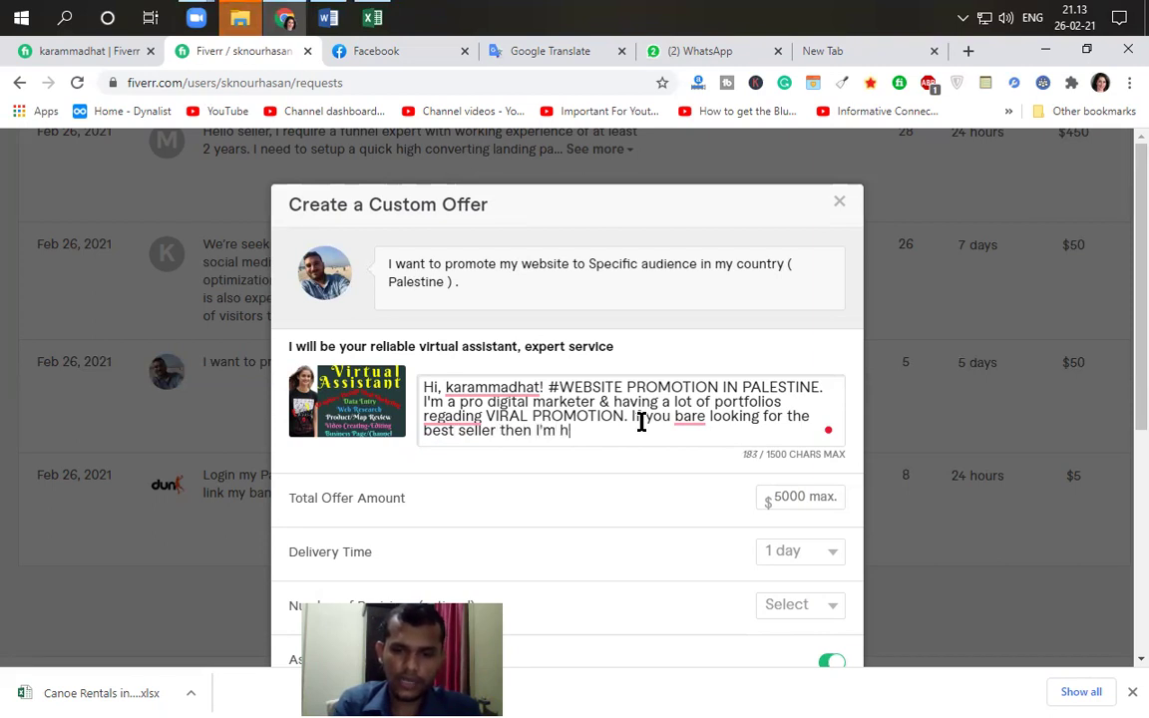
{"action": "type", "text": "ere here t"}
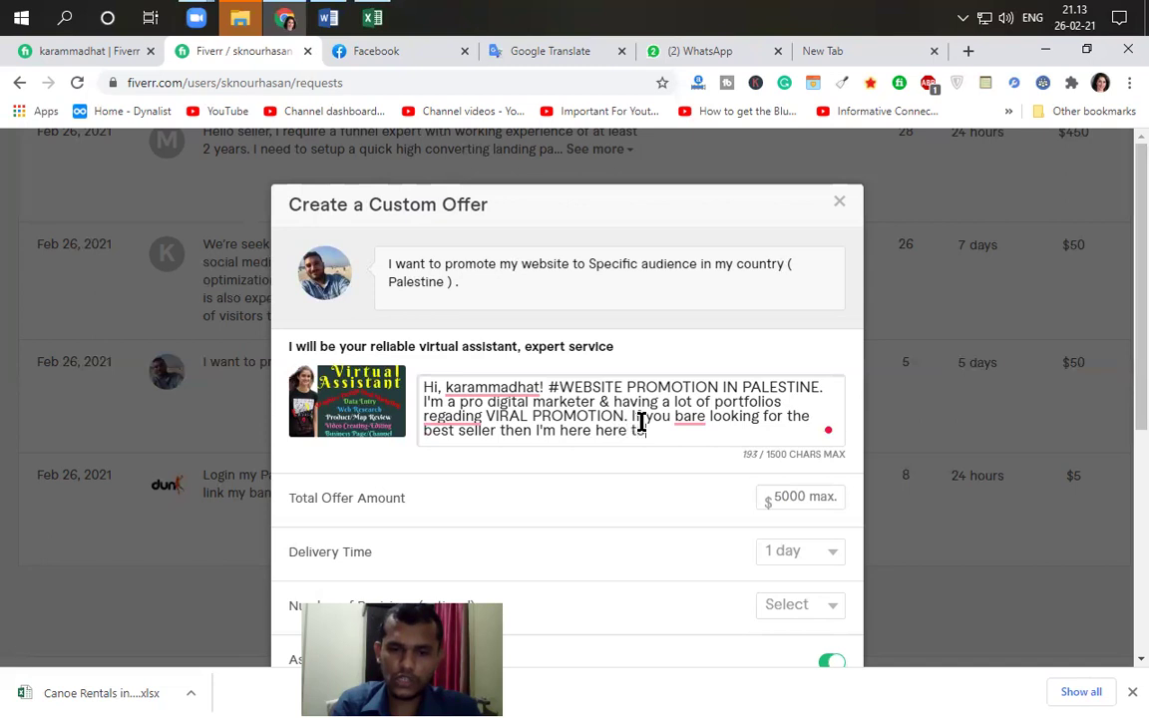
{"action": "type", "text": "o help"}
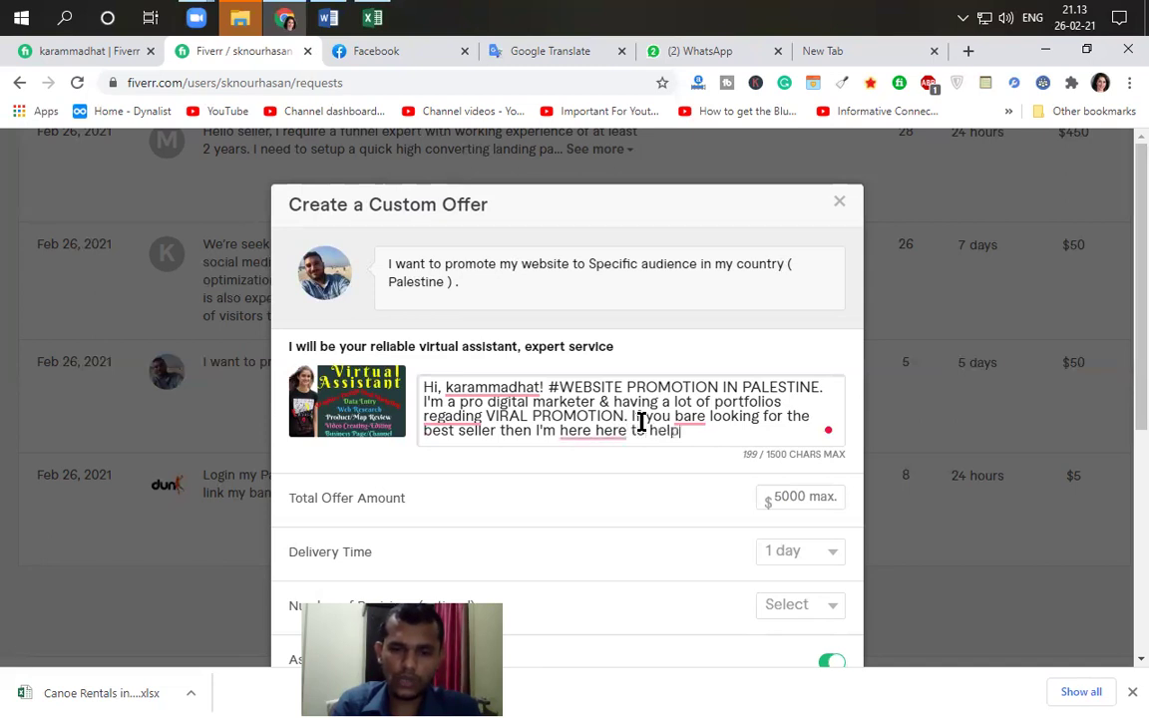
{"action": "type", "text": " you with my n"}
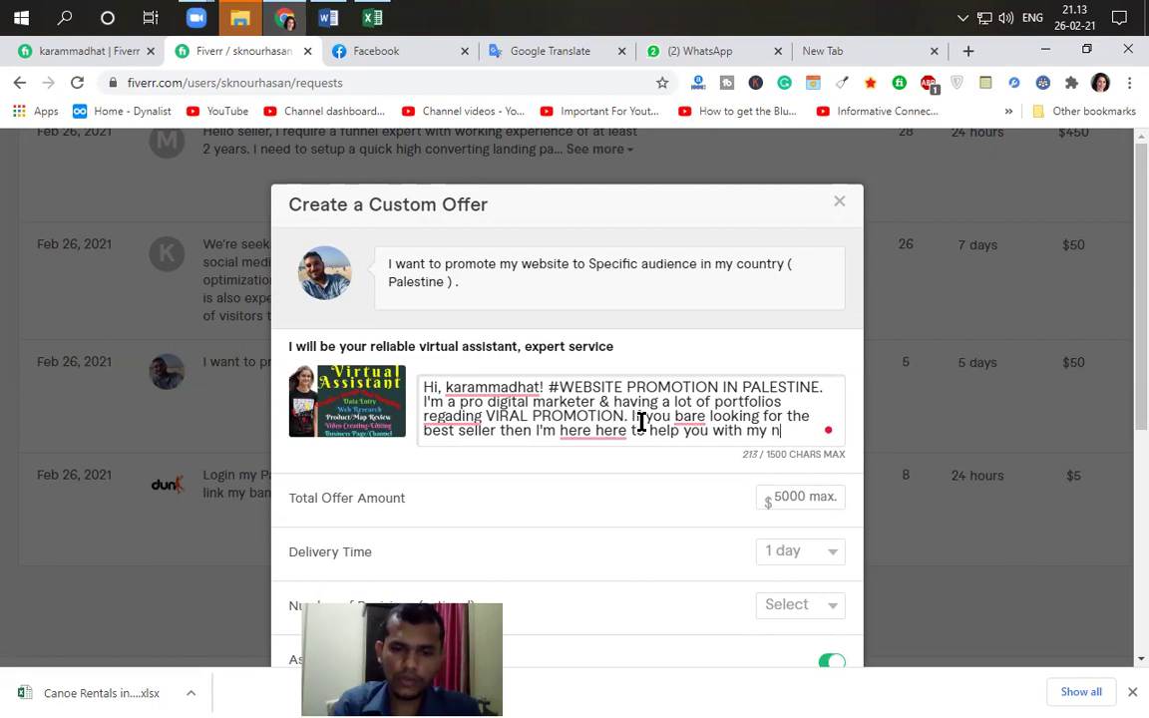
{"action": "key", "text": "BackSpace"}
{"action": "type", "text": "best str"}
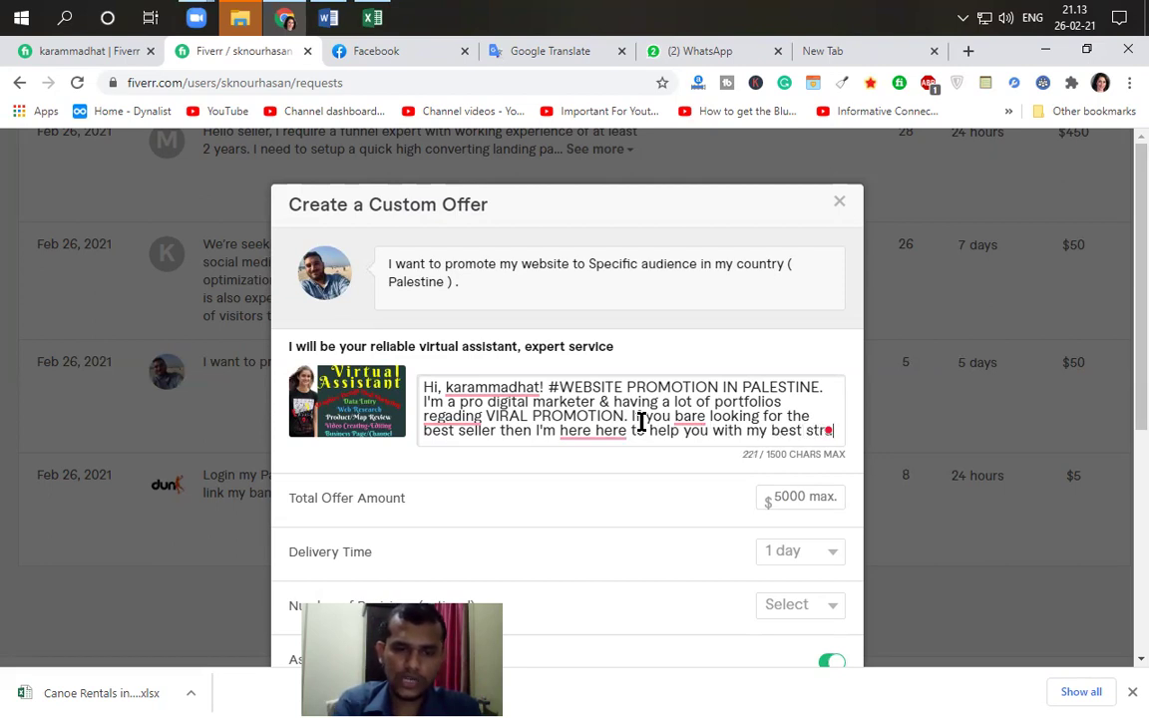
{"action": "type", "text": "ategies."}
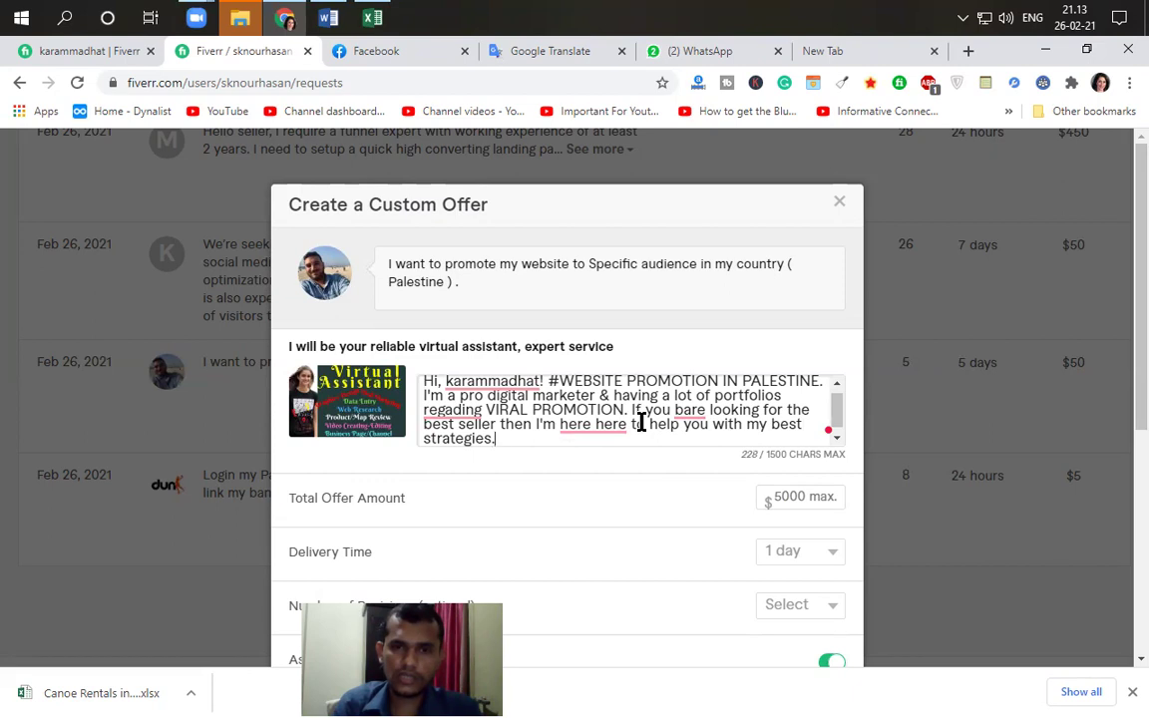
Change 'bare' to 'are', delete the duplicate 'here', and add 'Hope to talk soon. Thanks for the time'.
{"action": "left_click", "coordinate": [566, 428]}
{"action": "left_click", "coordinate": [477, 407]}
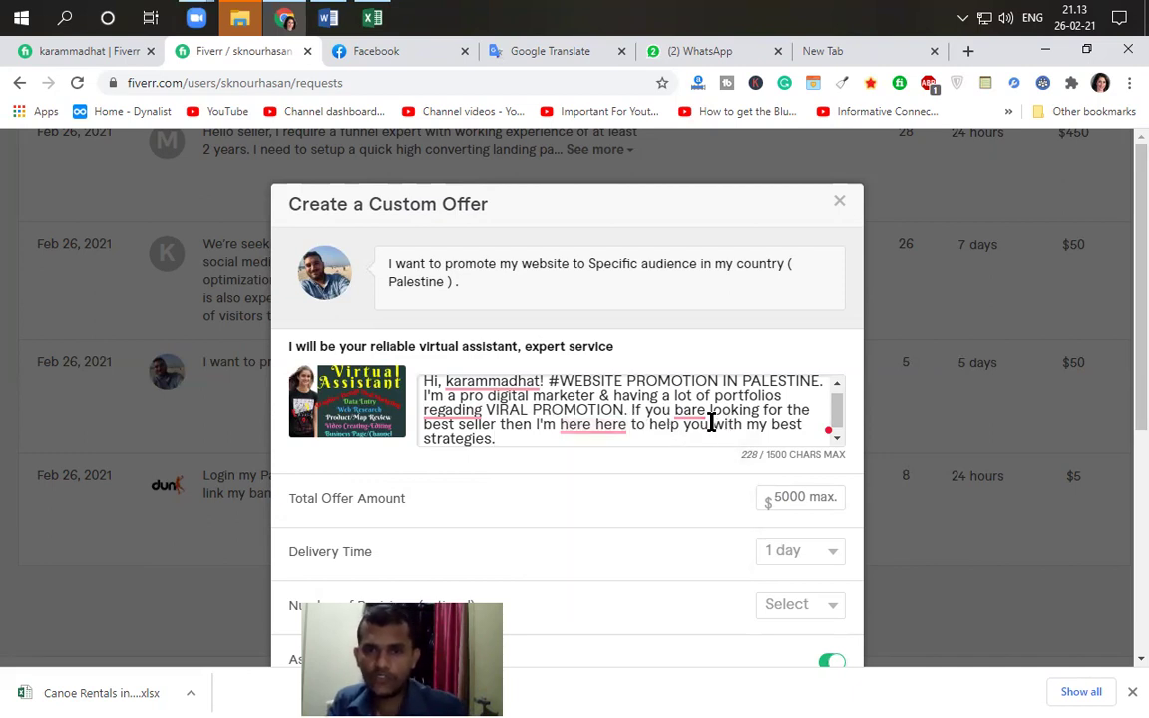
{"action": "mouse_move", "coordinate": [696, 413]}
{"action": "left_click", "coordinate": [686, 459]}
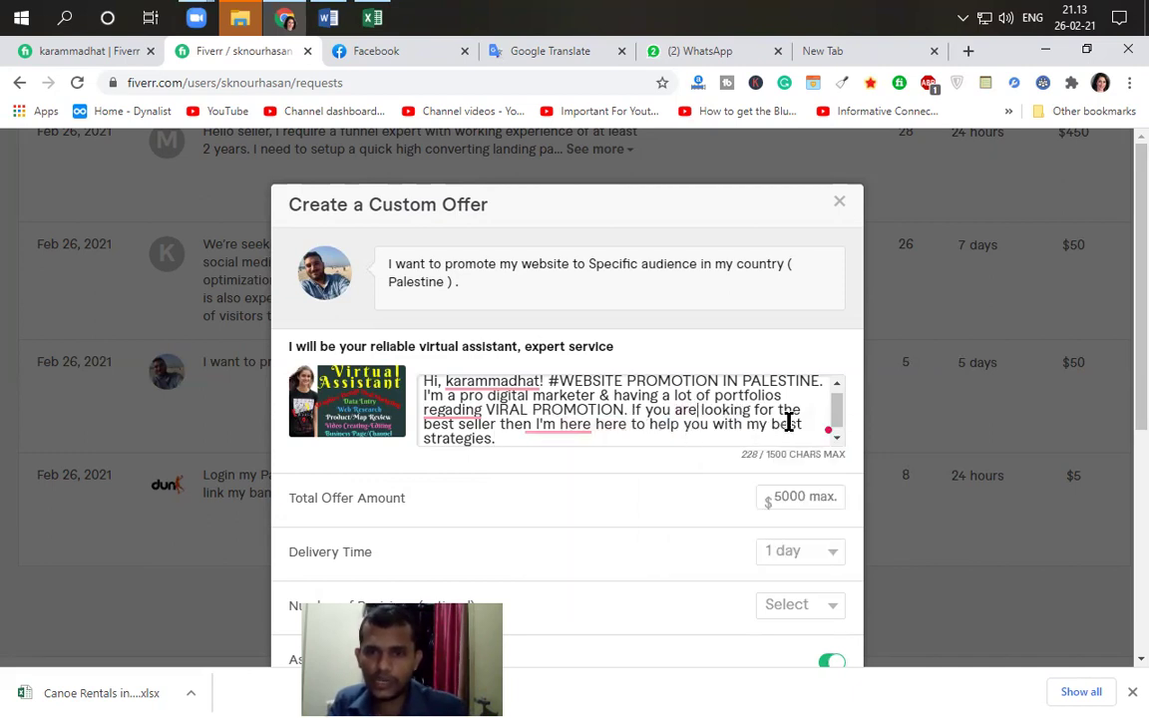
{"action": "mouse_move", "coordinate": [565, 428]}
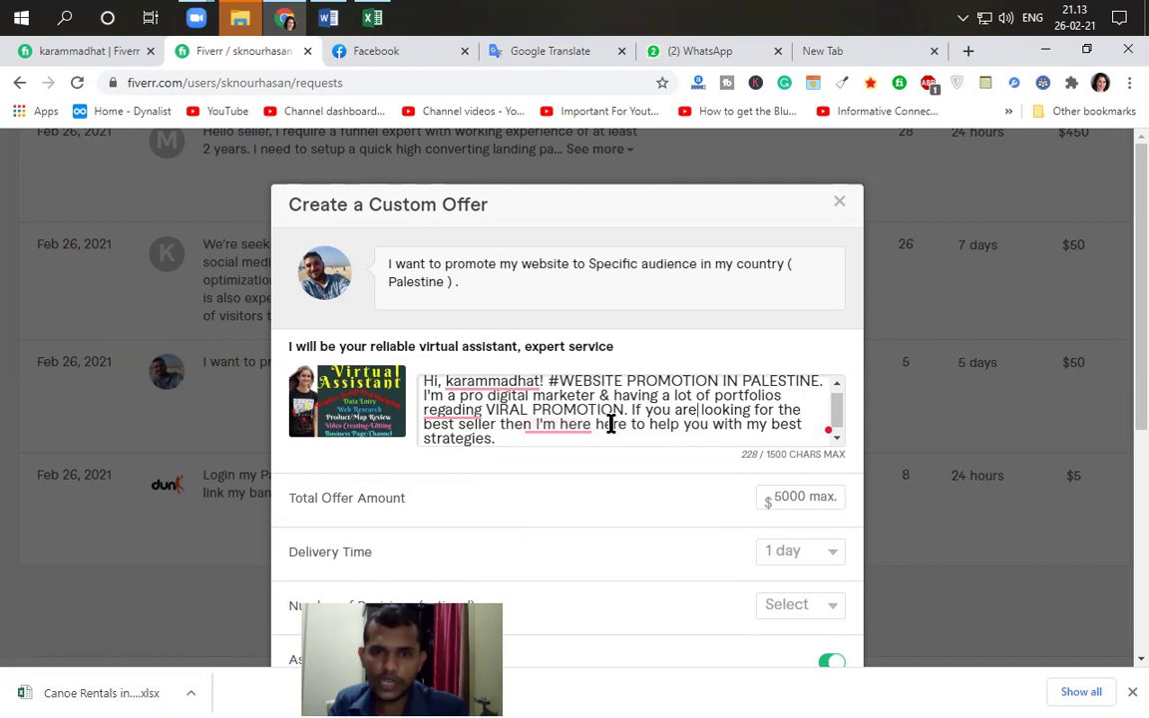
{"action": "left_click_drag", "start_coordinate": [629, 431], "coordinate": [596, 427]}
{"action": "key", "text": "BackSpace"}
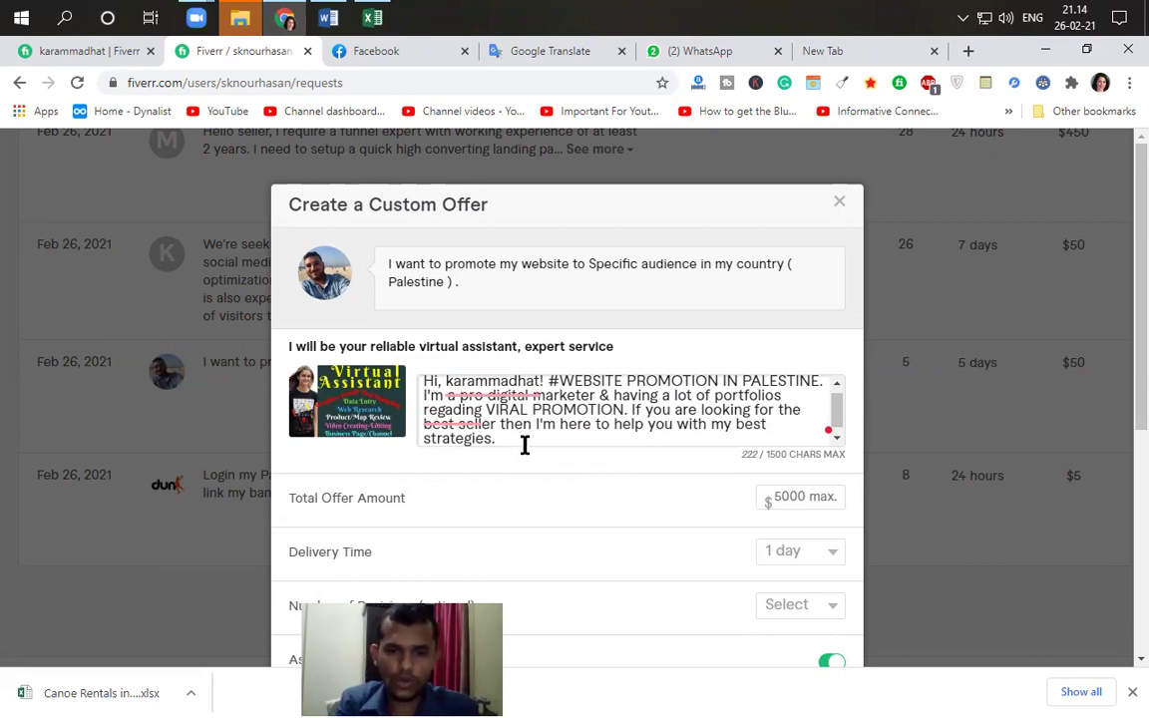
{"action": "type", "text": "Hope to talk soon"}
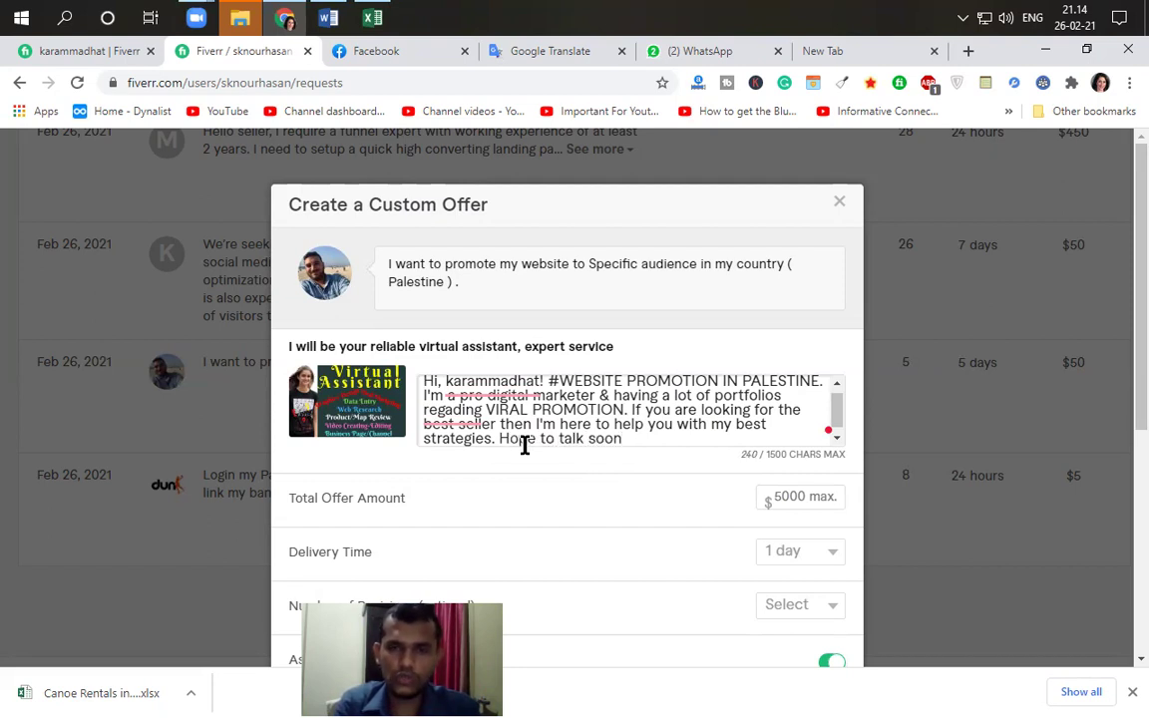
{"action": "type", "text": ". Thanks fopr the time."}
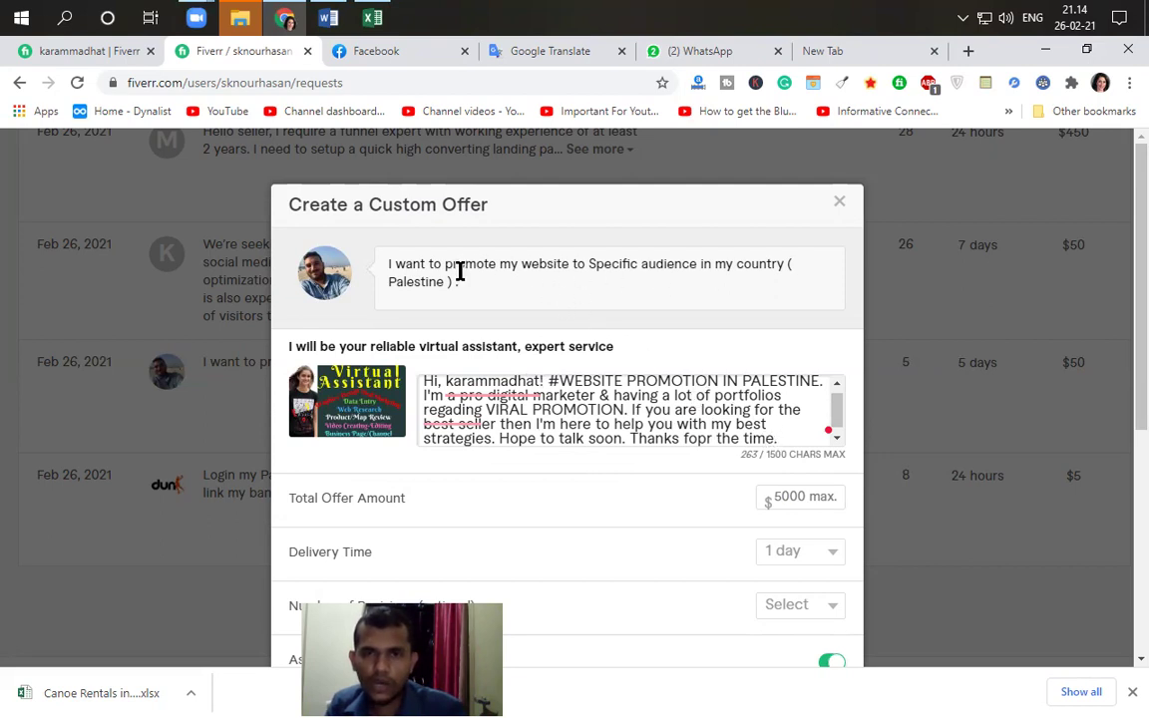
{"action": "scroll", "coordinate": [539, 402], "scroll_direction": "up", "scroll_amount": 1}
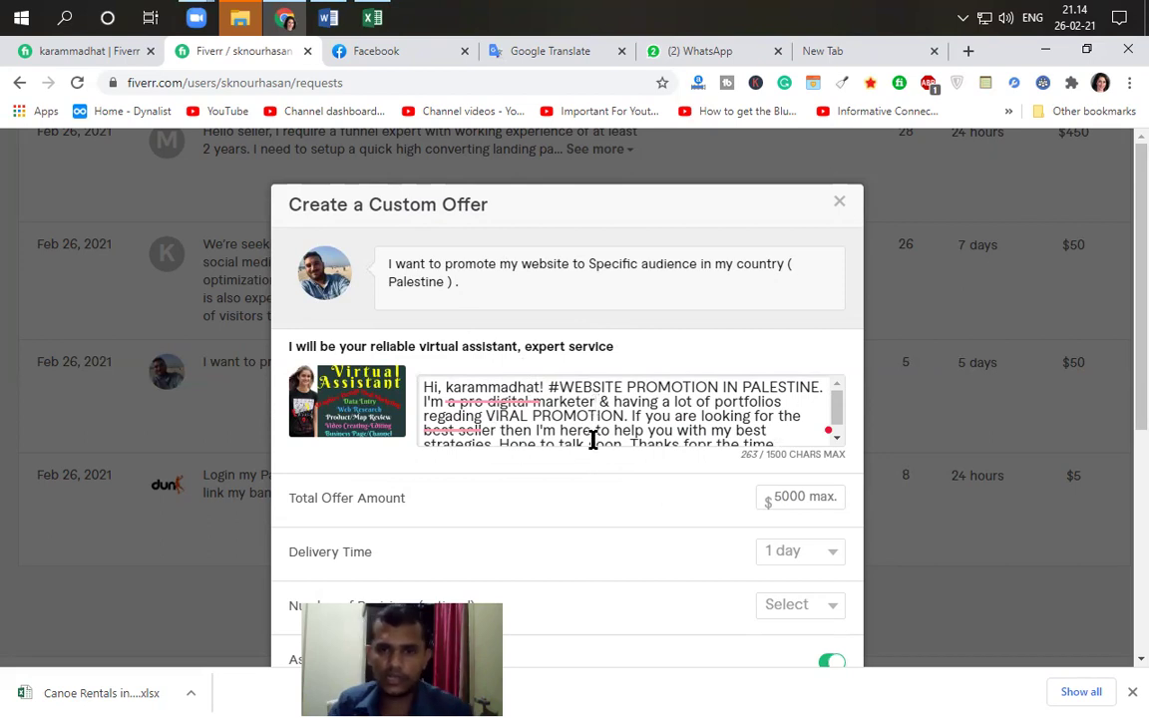
Add '& Social media expert' after marketer, end it with a full stop, and capitalise 'Having'.
{"action": "type", "text": "& Soc"}
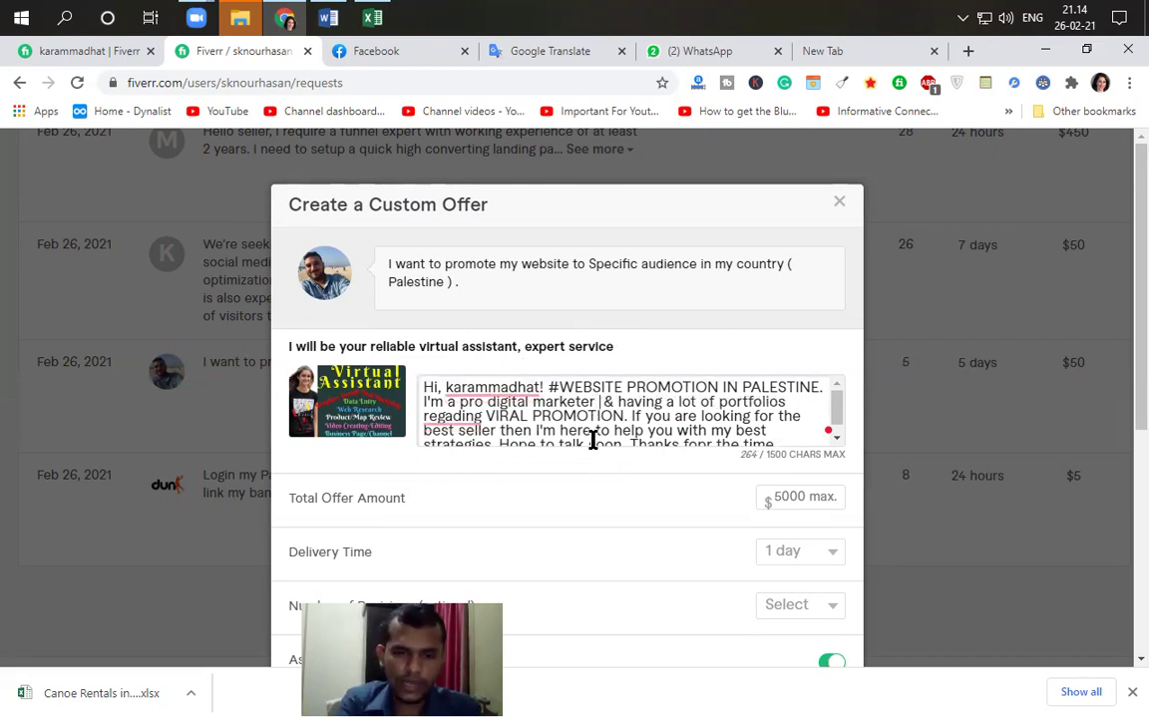
{"action": "type", "text": "ial"}
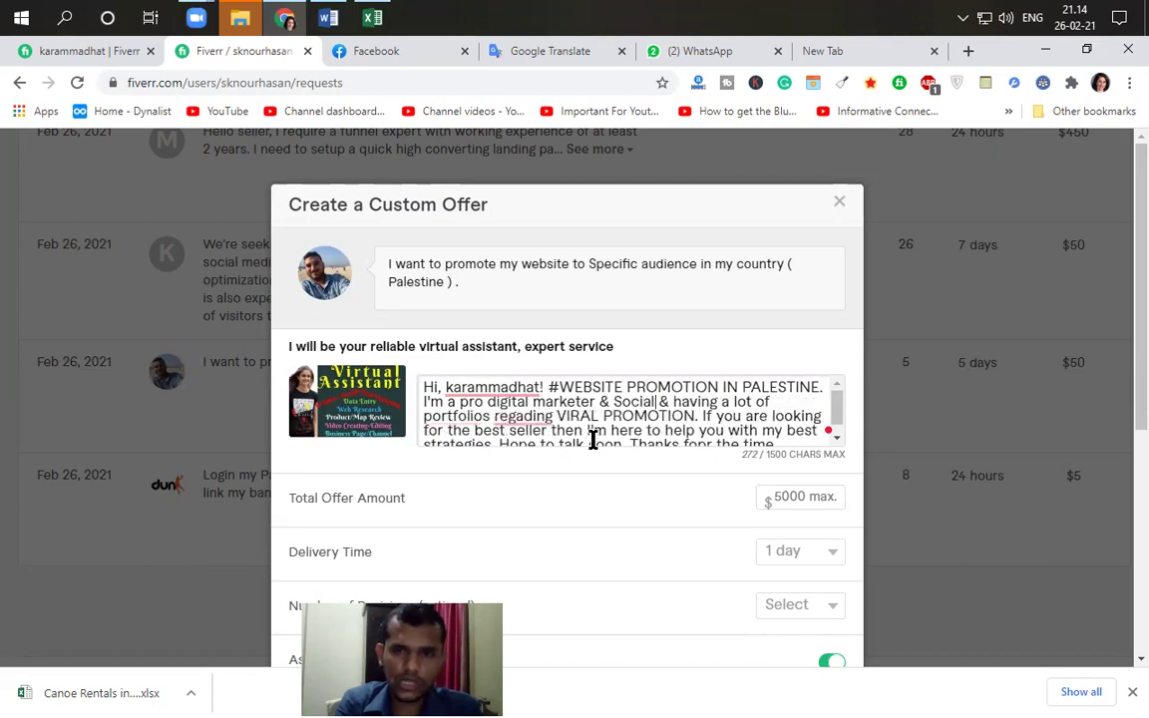
{"action": "type", "text": " media exp"}
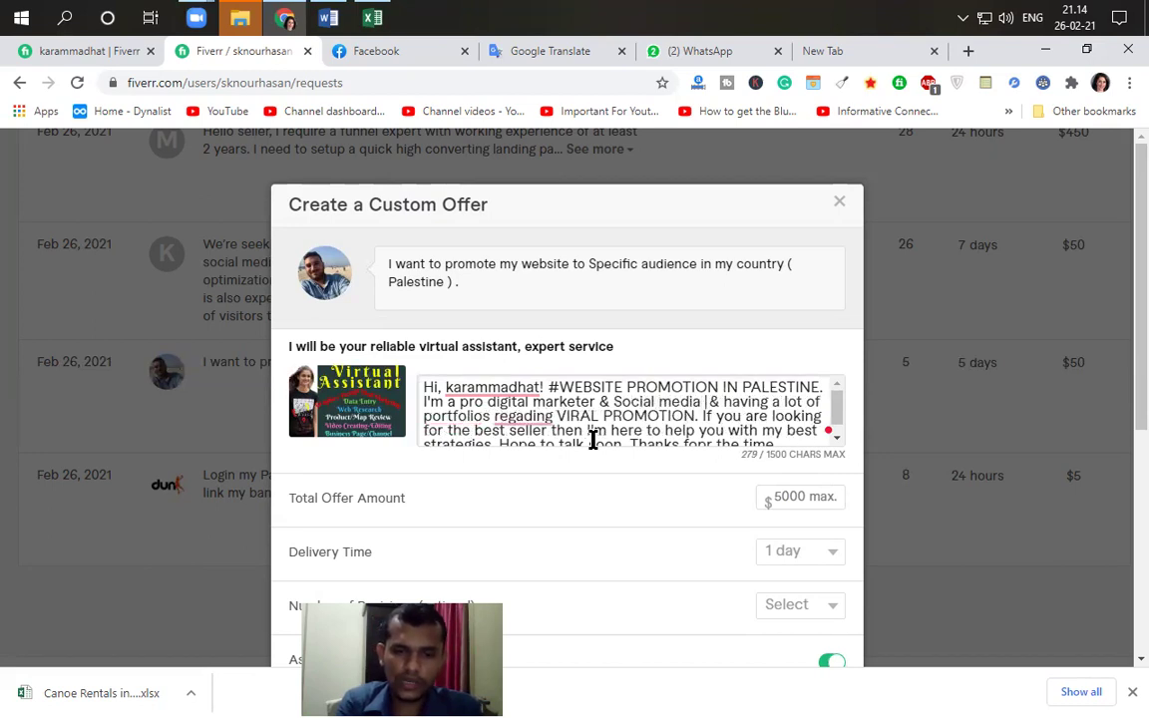
{"action": "type", "text": "errt"}
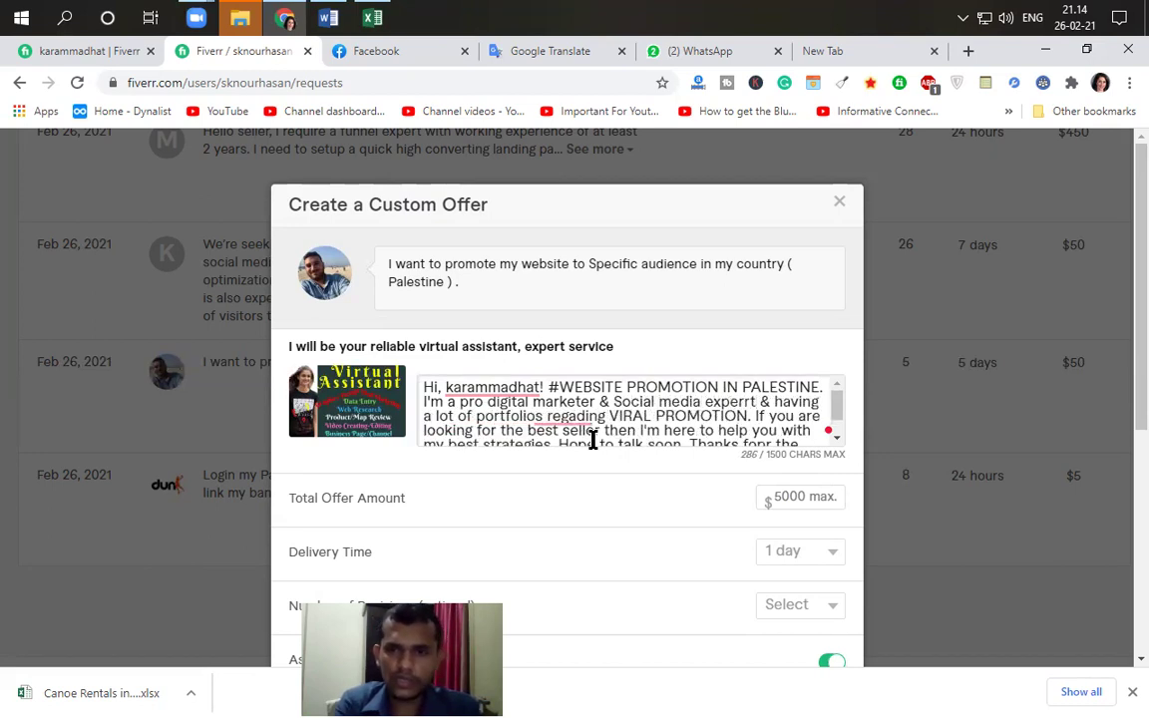
{"action": "key", "text": "BackSpace"}
{"action": "key", "text": "BackSpace"}
{"action": "type", "text": "t"}
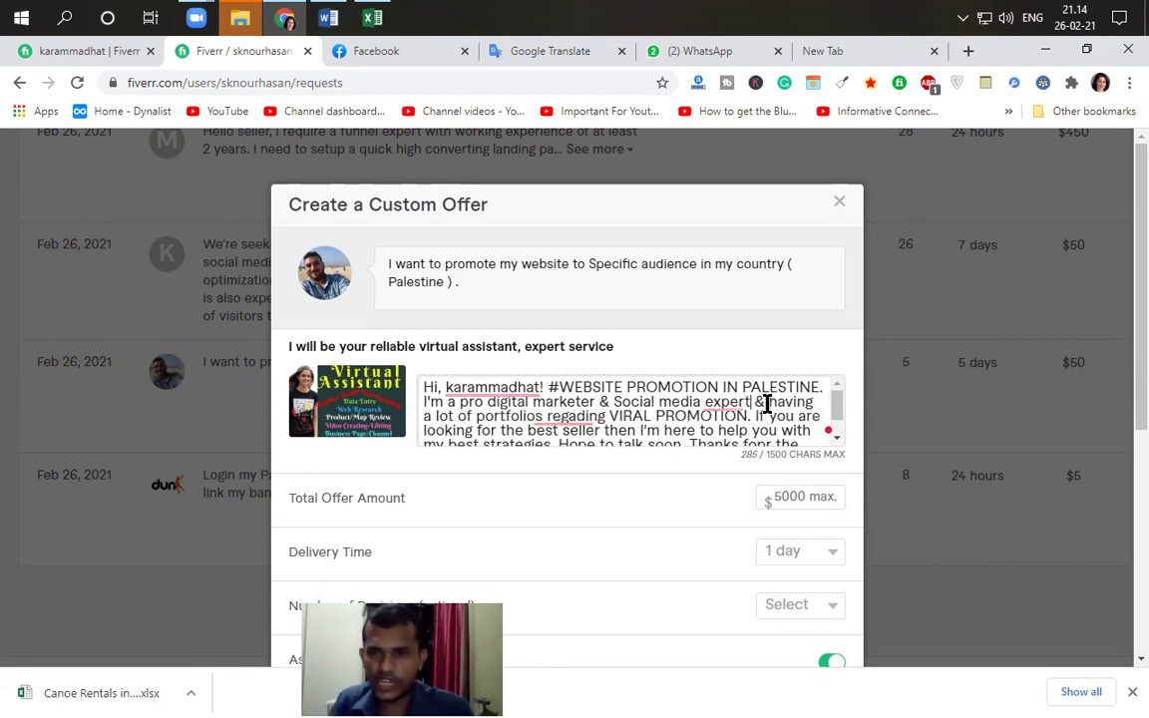
{"action": "key", "text": "Delete"}
{"action": "key", "text": "Delete"}
{"action": "type", "text": "."}
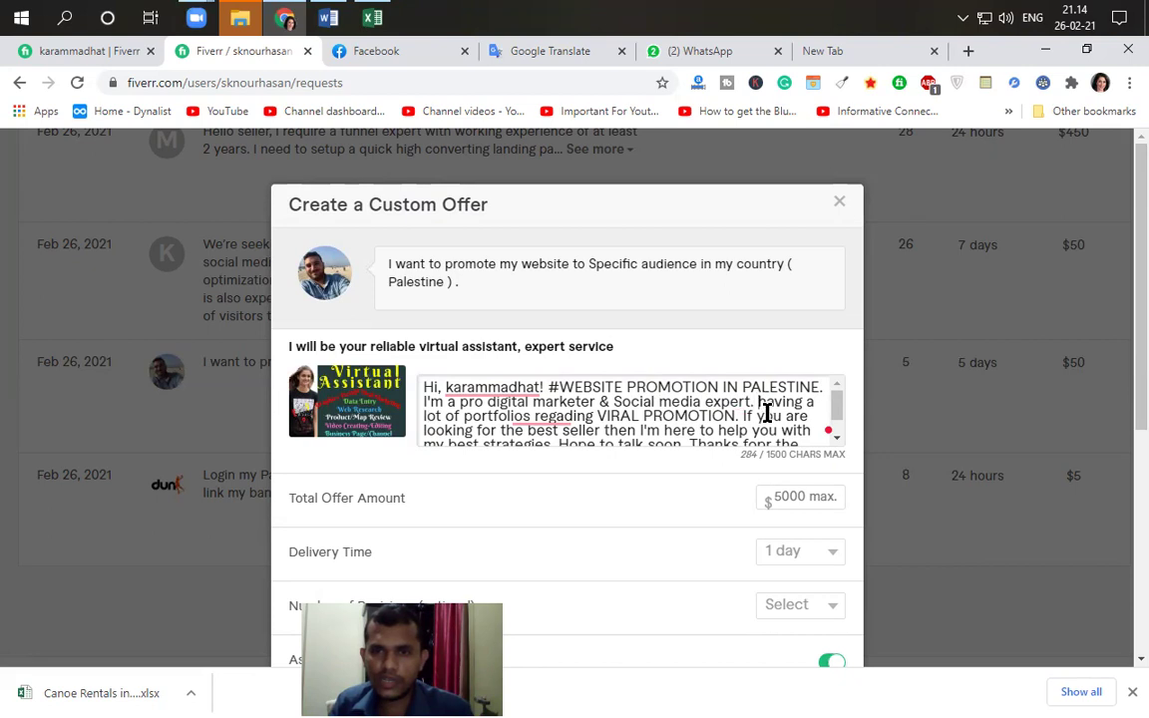
{"action": "key", "text": "Right"}
{"action": "key", "text": "Delete"}
{"action": "type", "text": "H"}
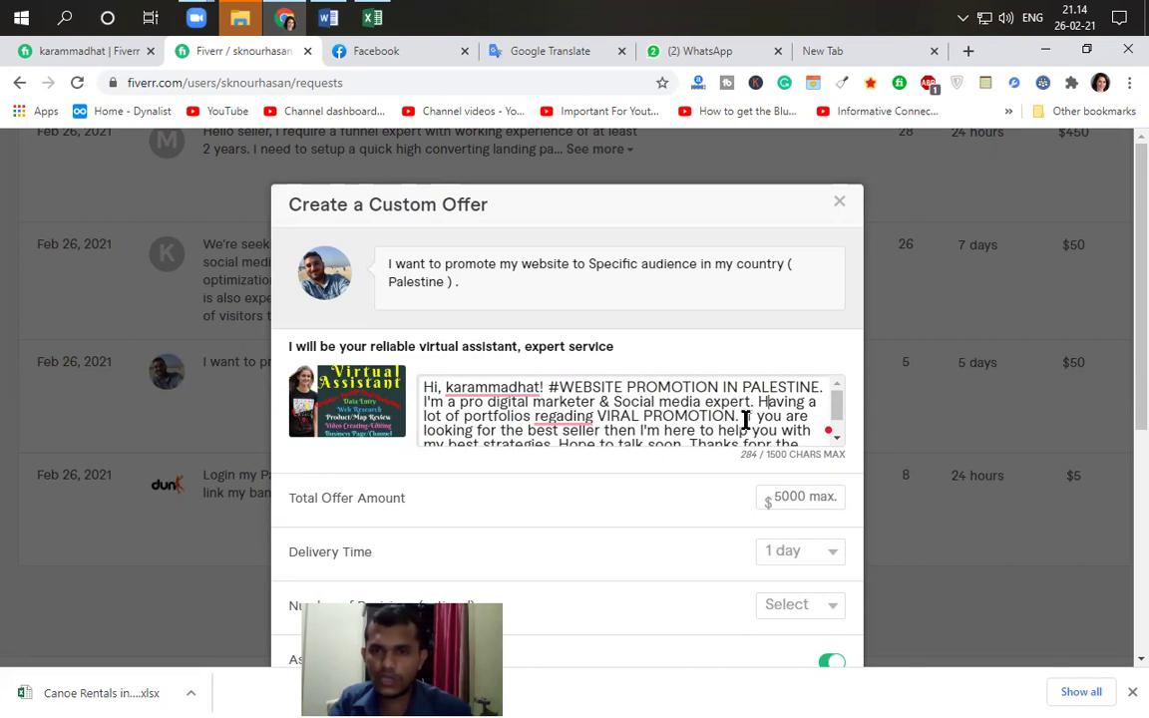
Correct 'fopr' to 'for' in the closing using the spelling suggestion.
{"action": "left_click", "coordinate": [743, 417]}
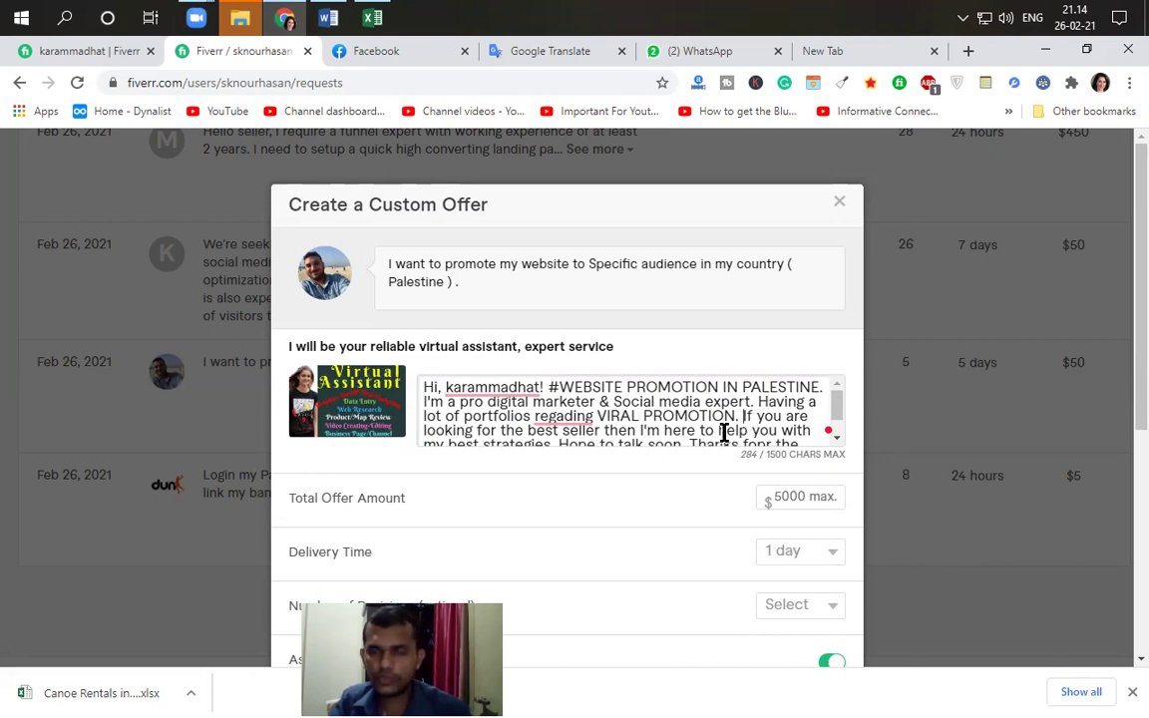
{"action": "scroll", "coordinate": [730, 429], "scroll_direction": "down", "scroll_amount": 1}
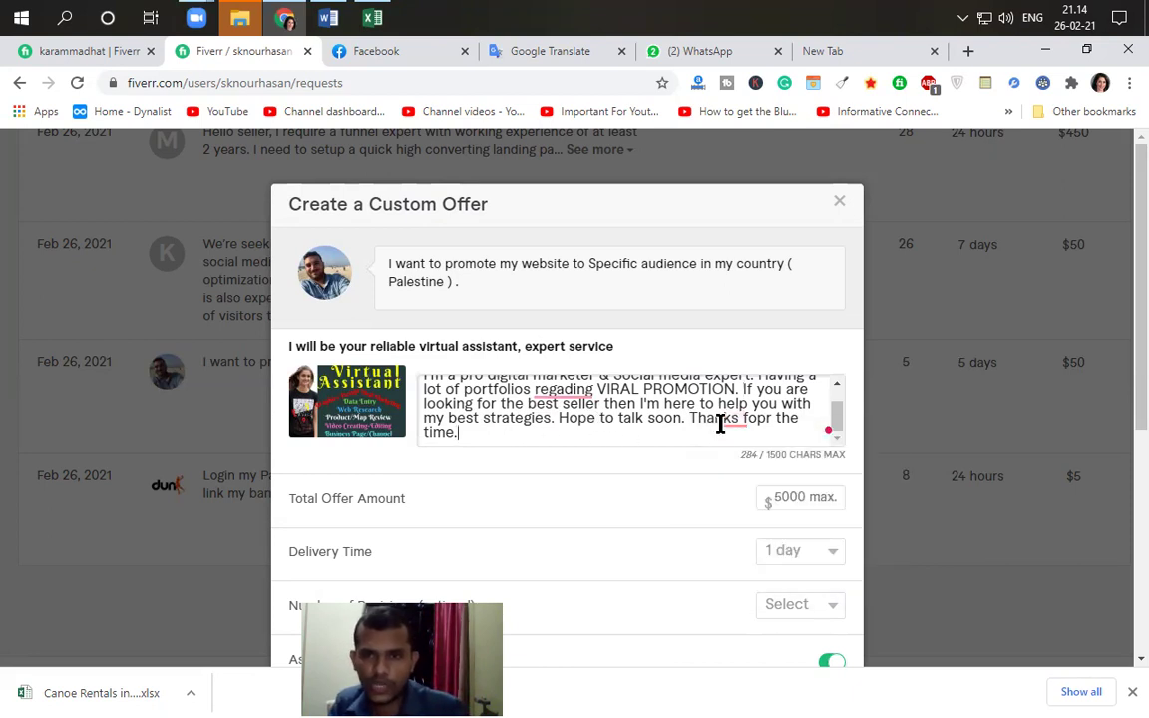
{"action": "mouse_move", "coordinate": [710, 421]}
{"action": "left_click", "coordinate": [731, 454]}
{"action": "scroll", "coordinate": [708, 404], "scroll_direction": "up", "scroll_amount": 2}
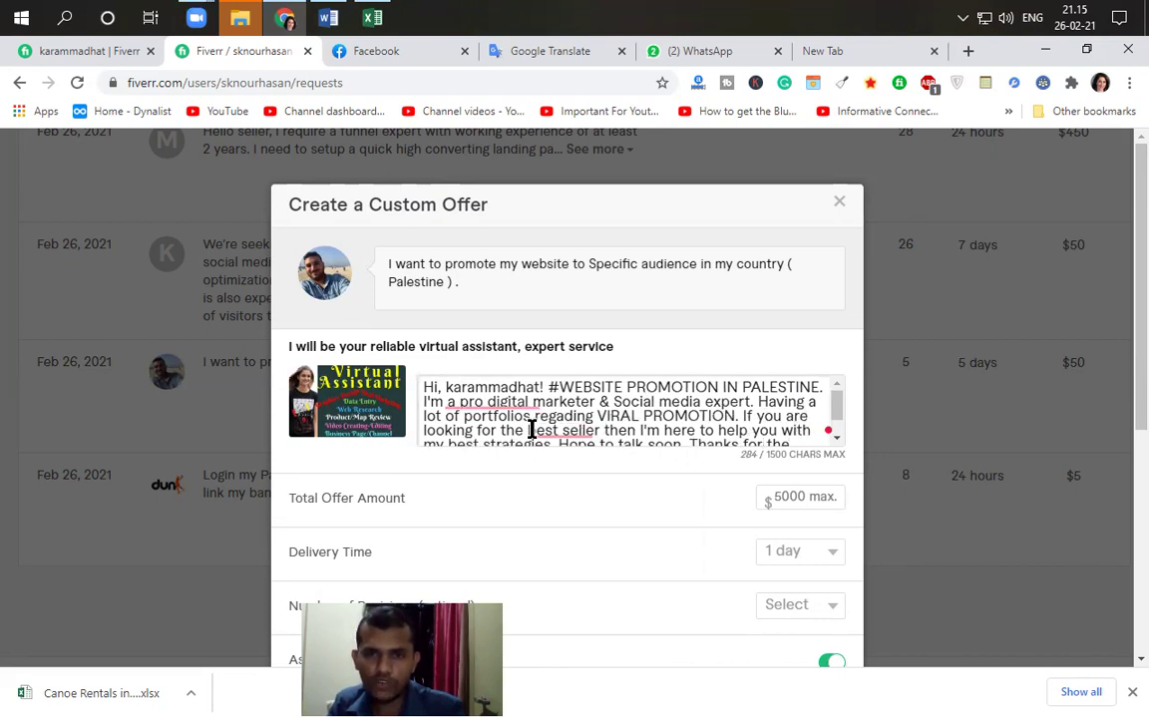
Fix 'regarding', insert 'digital marketing' before 'strategies', and sign off with the seller's username.
{"action": "mouse_move", "coordinate": [577, 434]}
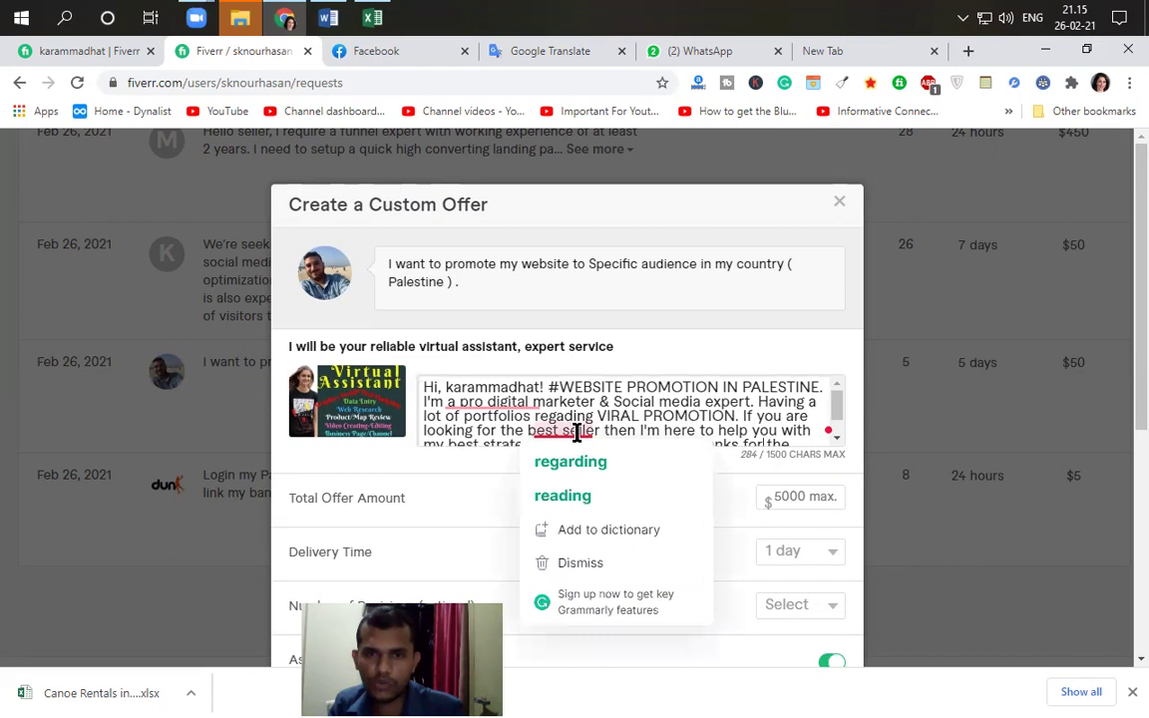
{"action": "left_click", "coordinate": [577, 465]}
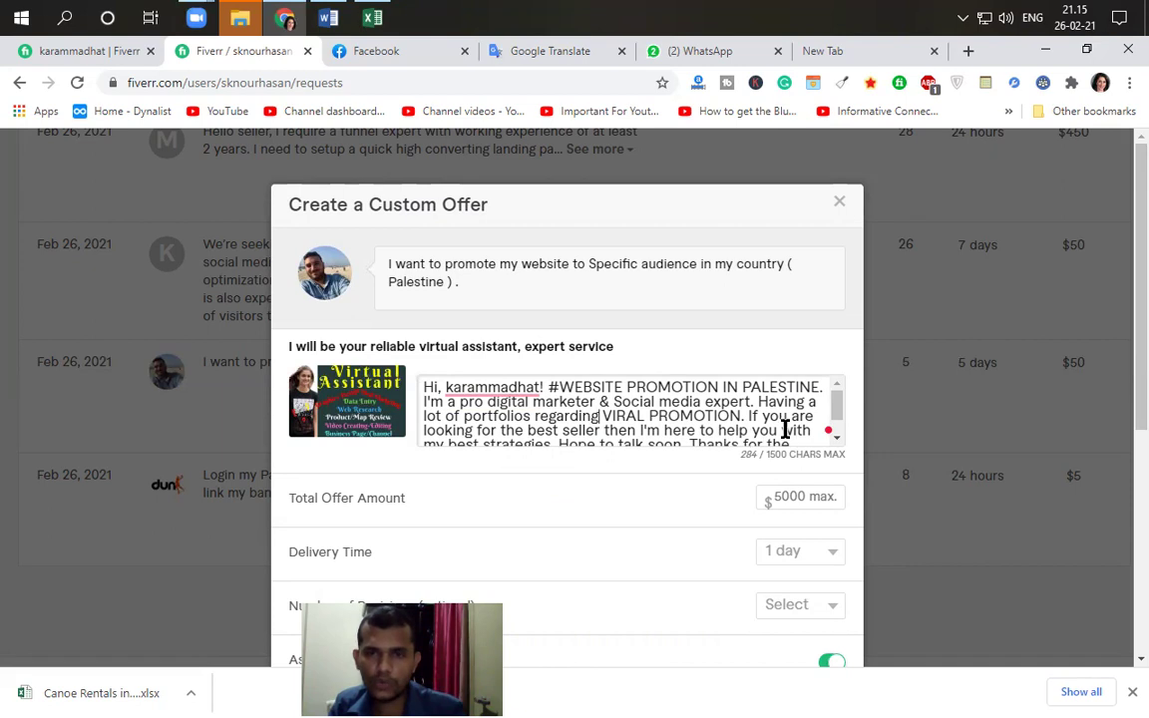
{"action": "scroll", "coordinate": [619, 426], "scroll_direction": "down", "scroll_amount": 1}
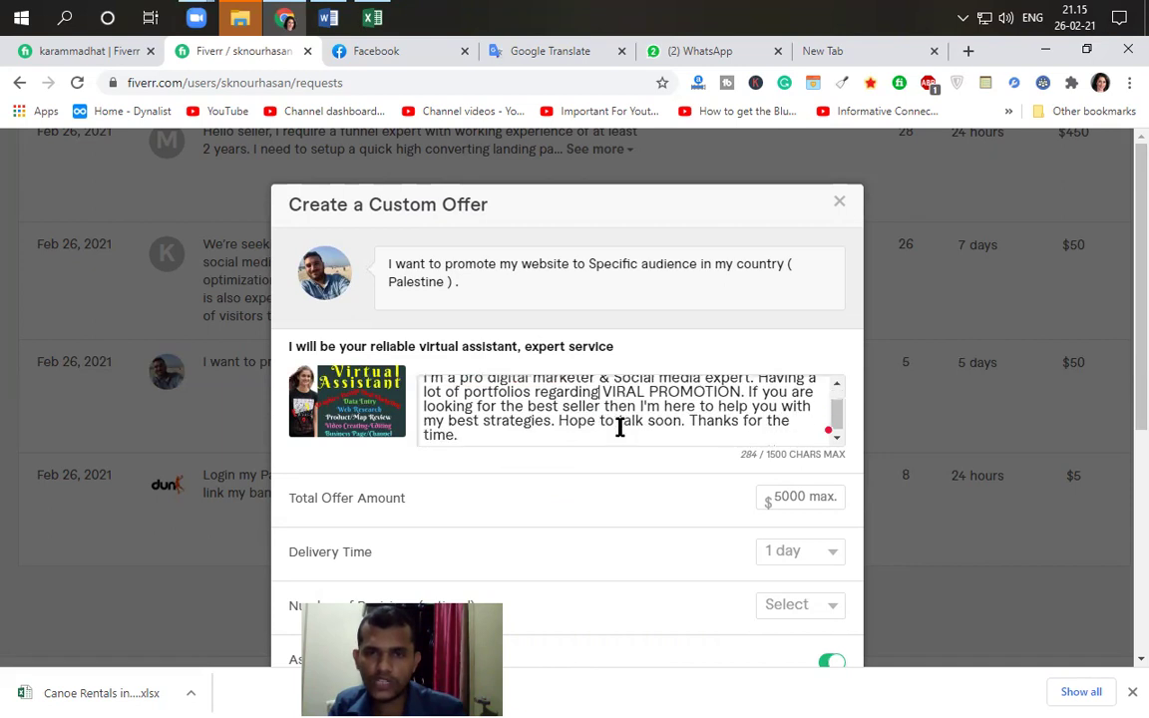
{"action": "left_click", "coordinate": [482, 417]}
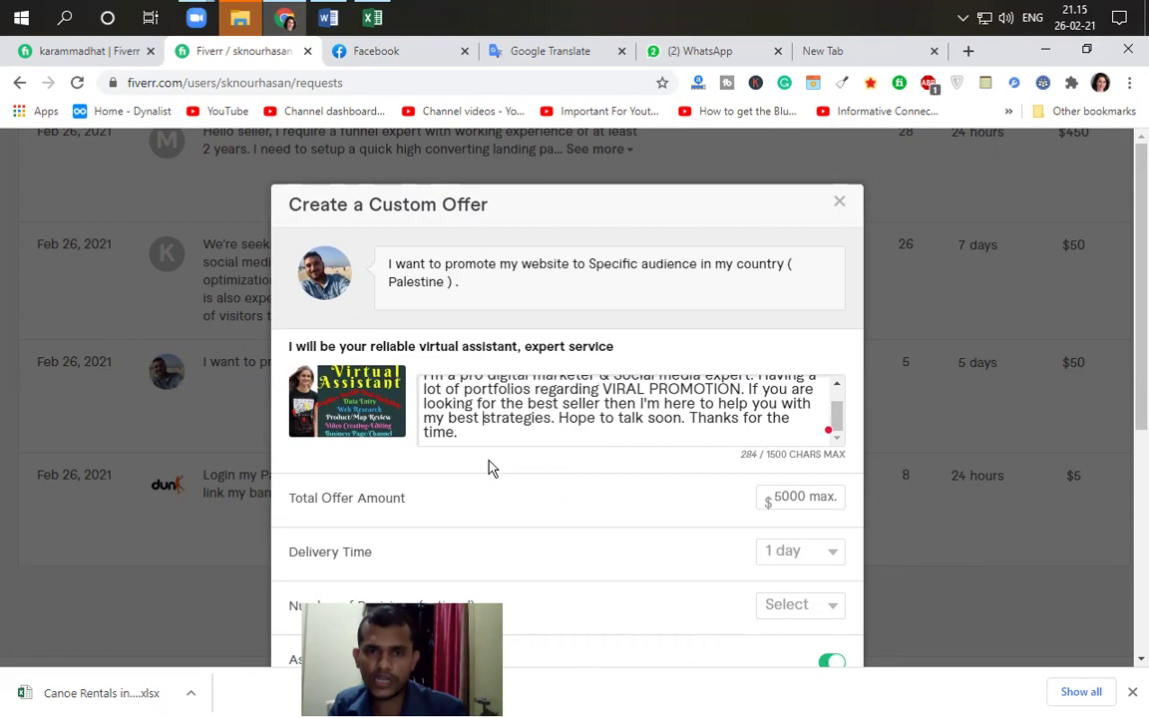
{"action": "type", "text": "gital marke"}
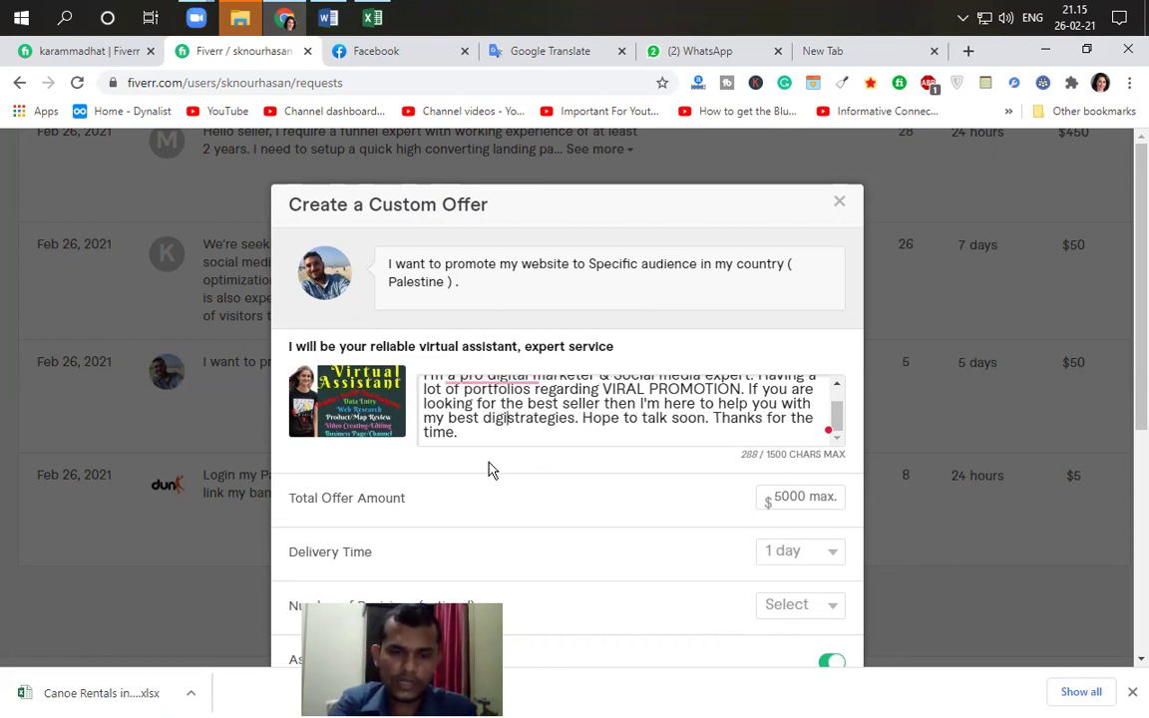
{"action": "type", "text": "ting"}
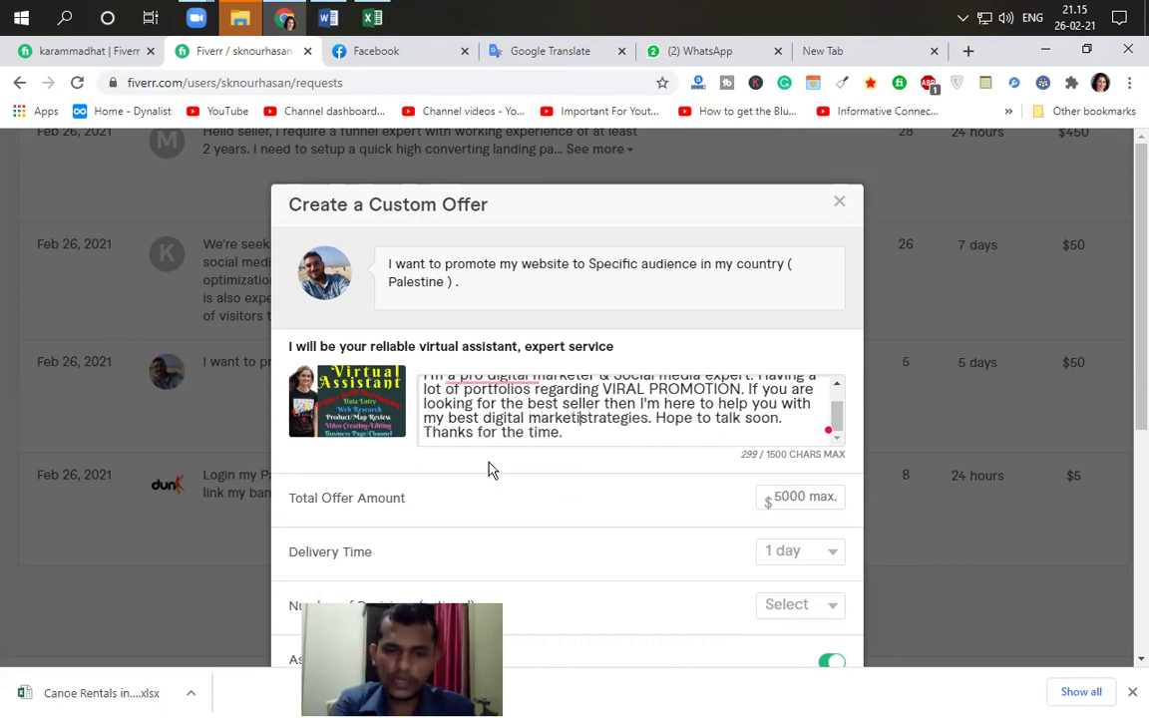
{"action": "left_click", "coordinate": [584, 436]}
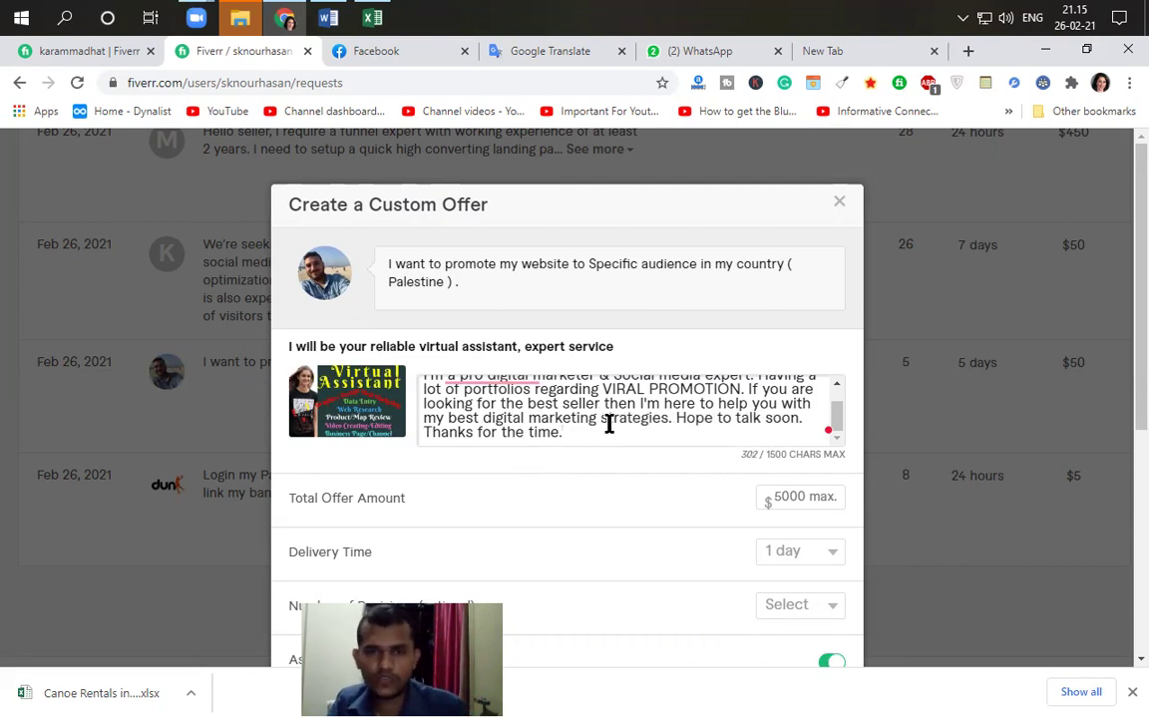
{"action": "type", "text": "- sknurha"}
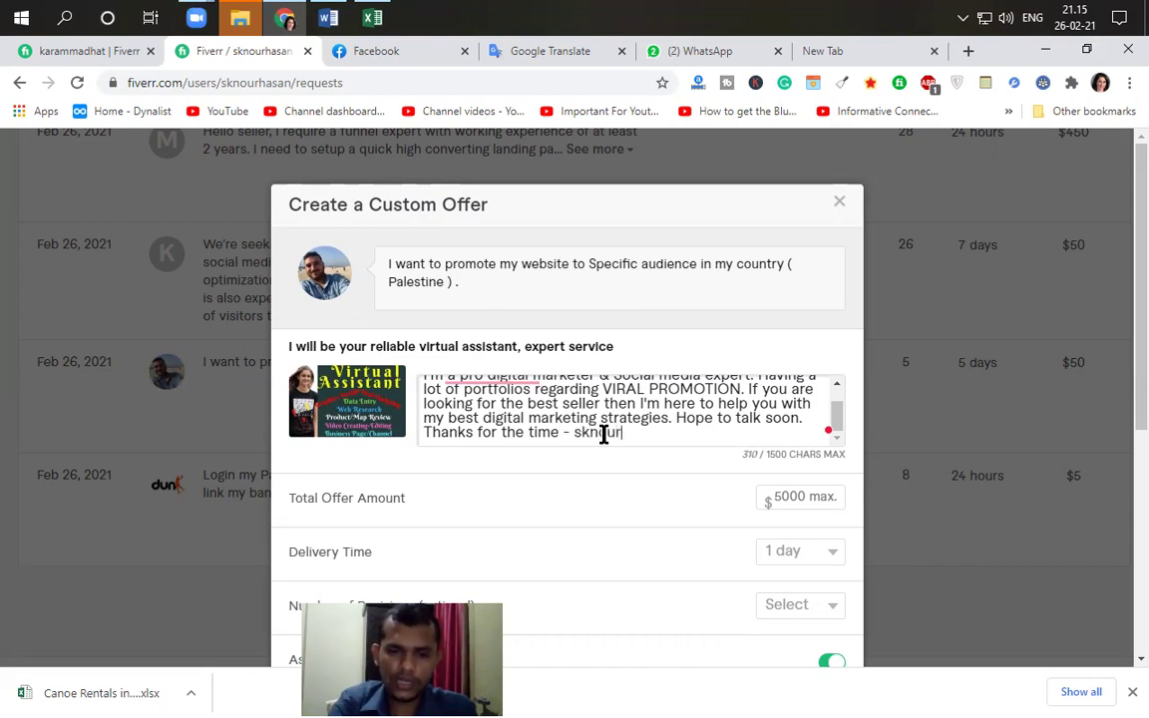
{"action": "type", "text": "san."}
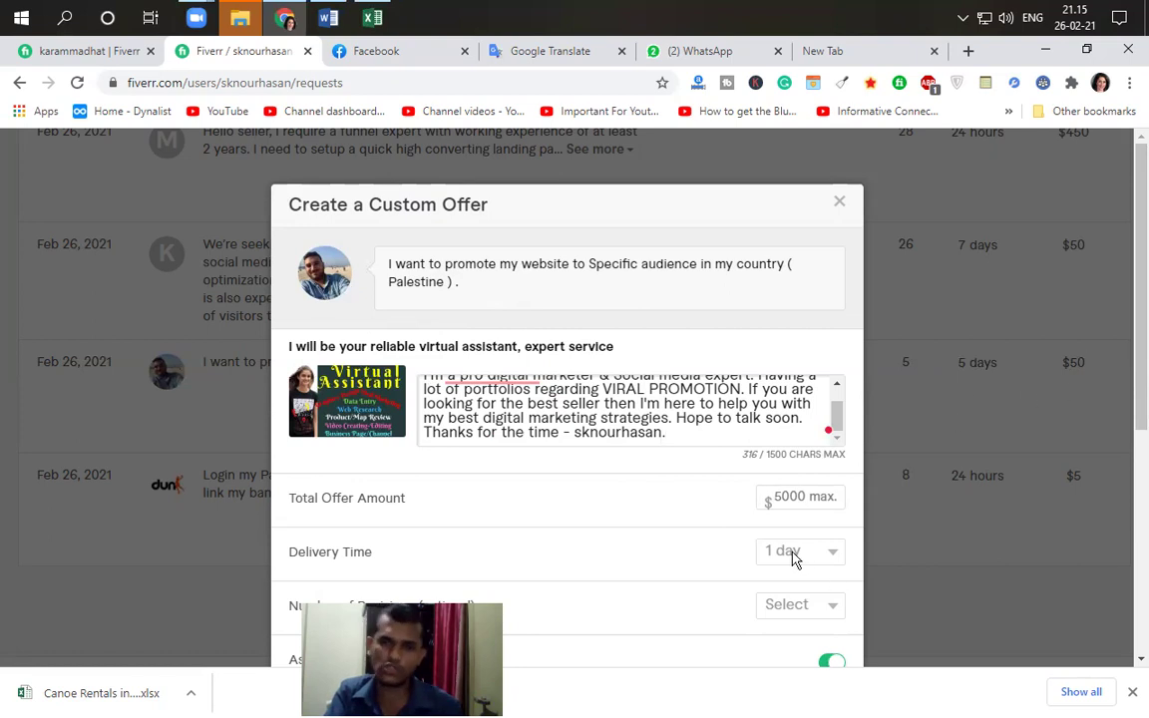
Set the total offer amount to $50 and delivery time to 5 days.
{"action": "left_click", "coordinate": [798, 495]}
{"action": "type", "text": "50"}
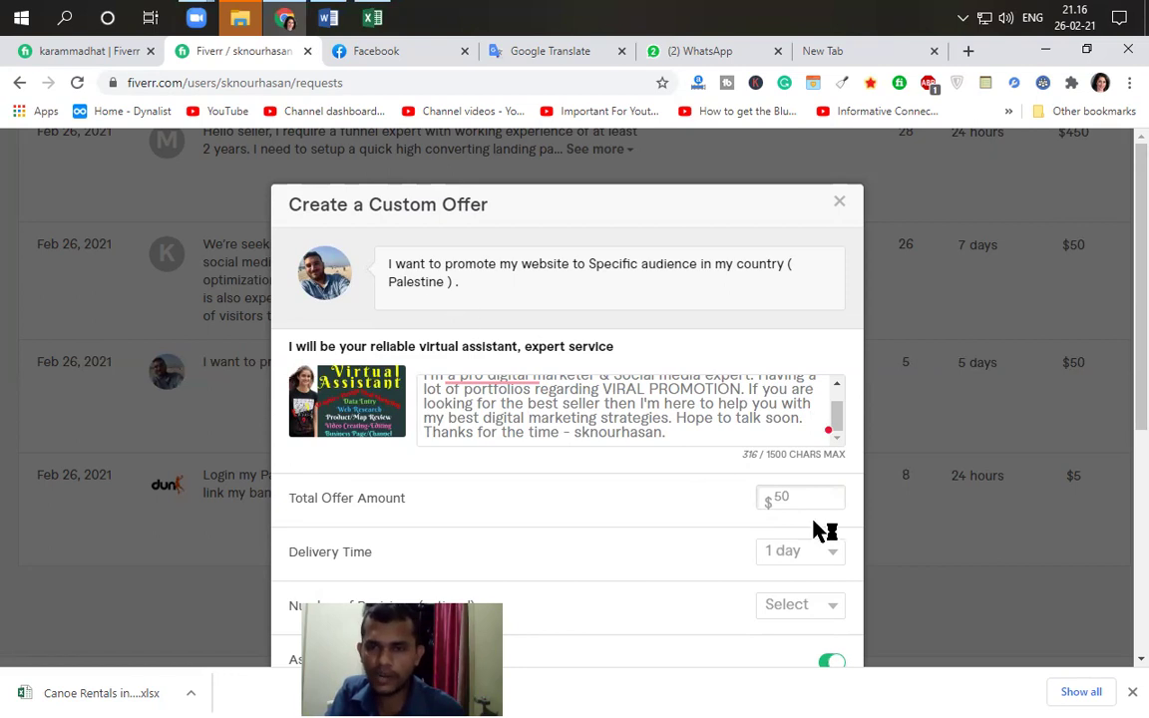
{"action": "left_click", "coordinate": [813, 547]}
{"action": "scroll", "coordinate": [816, 528], "scroll_direction": "down", "scroll_amount": 3}
{"action": "scroll", "coordinate": [782, 310], "scroll_direction": "up", "scroll_amount": 3}
{"action": "scroll", "coordinate": [782, 309], "scroll_direction": "up", "scroll_amount": 1}
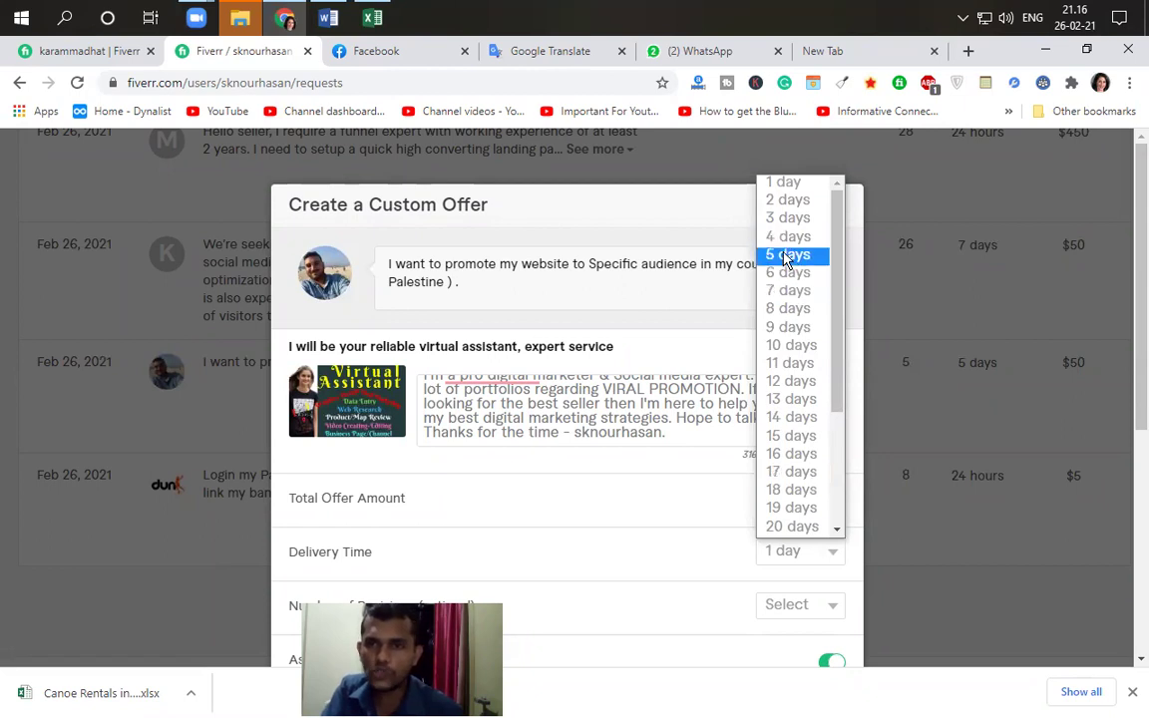
{"action": "left_click", "coordinate": [786, 254]}
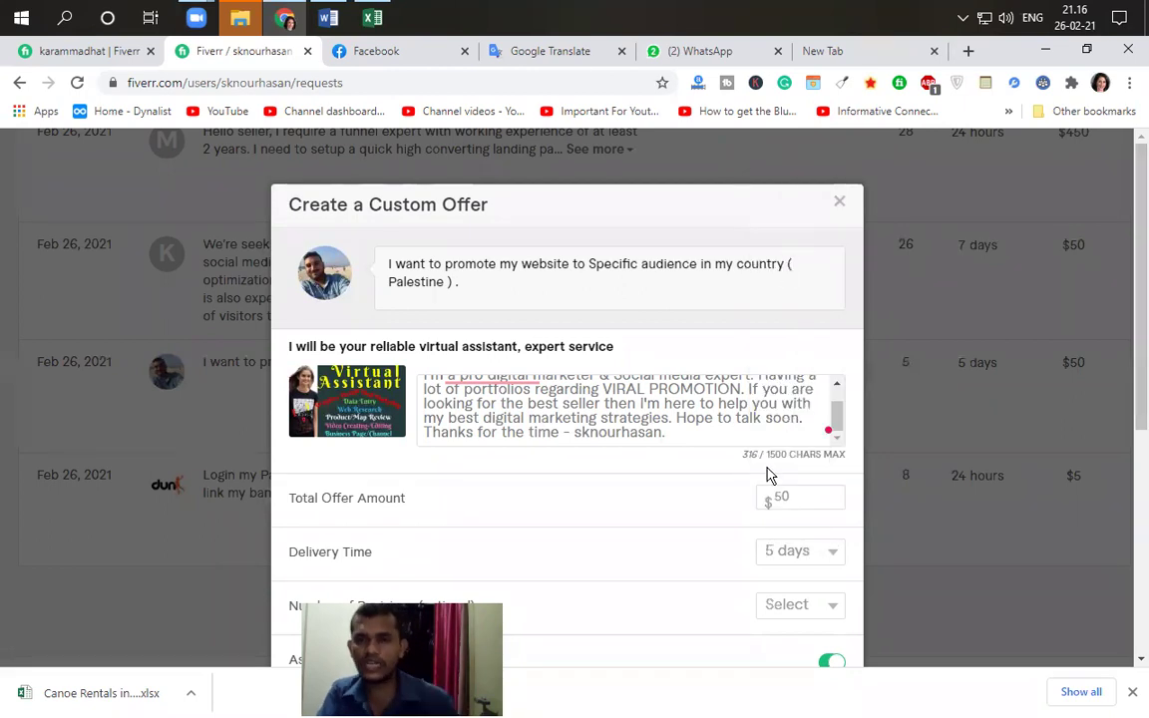
{"action": "scroll", "coordinate": [768, 477], "scroll_direction": "down", "scroll_amount": 2}
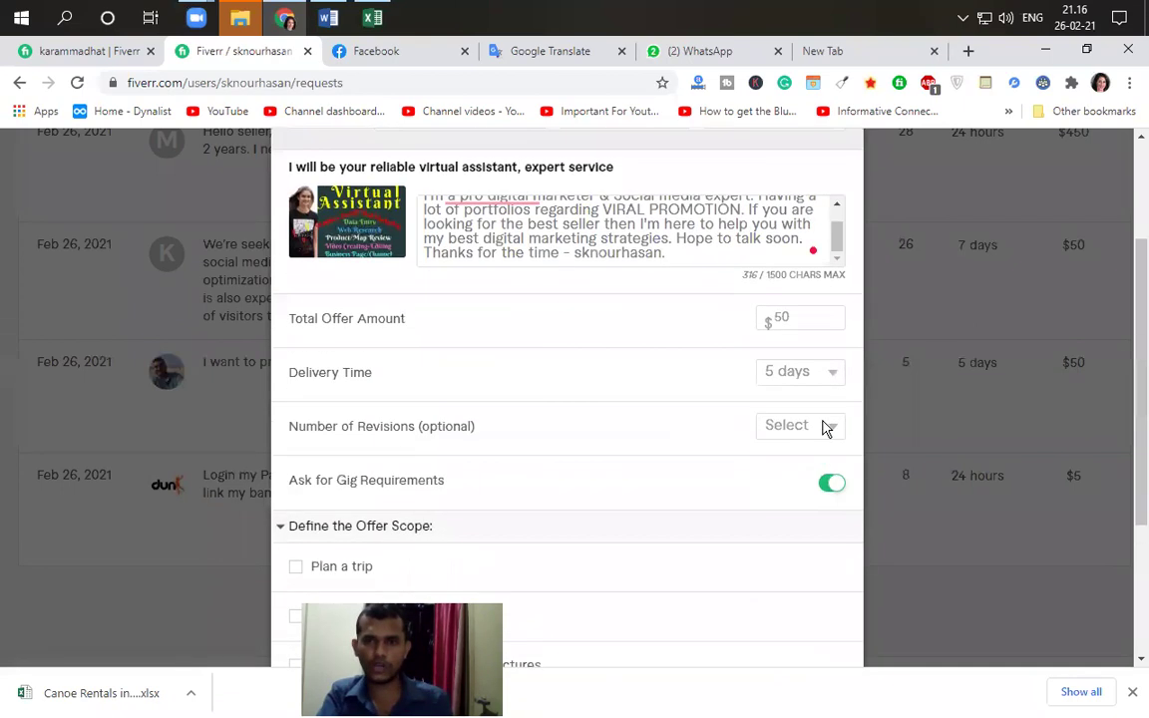
{"action": "scroll", "coordinate": [823, 429], "scroll_direction": "down", "scroll_amount": 3}
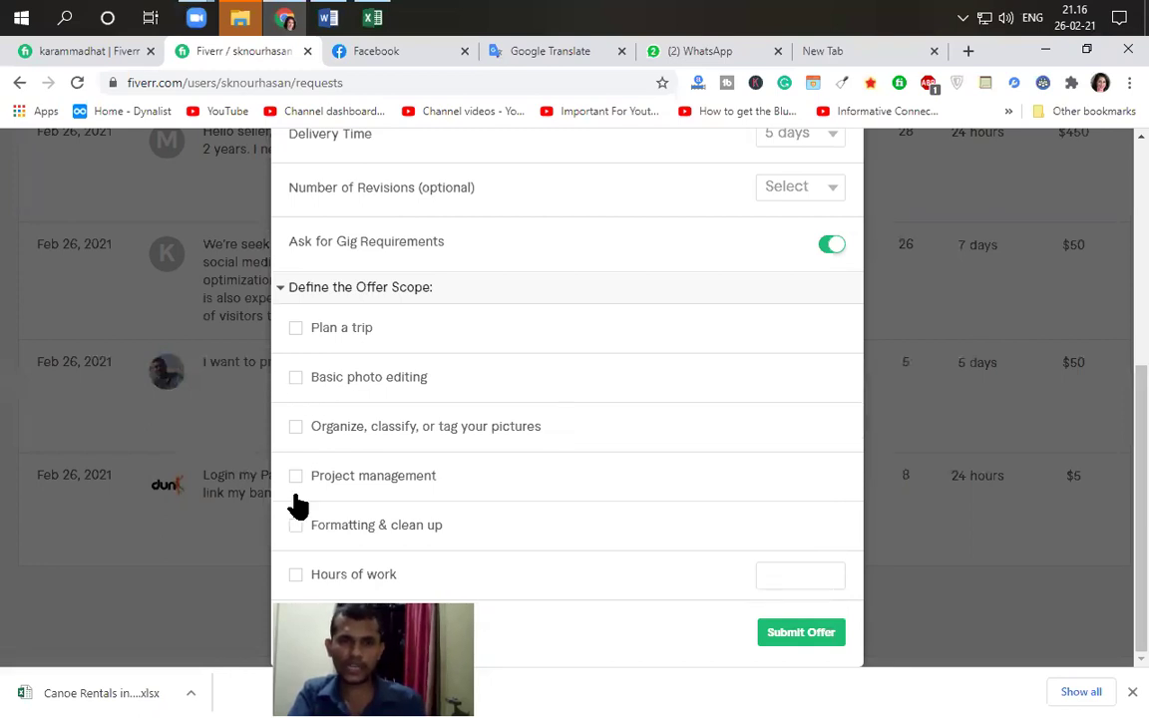
Tick all five scope items: Plan a trip, photo editing, organizing pictures, project management, formatting.
{"action": "left_click", "coordinate": [296, 377]}
{"action": "left_click", "coordinate": [296, 329]}
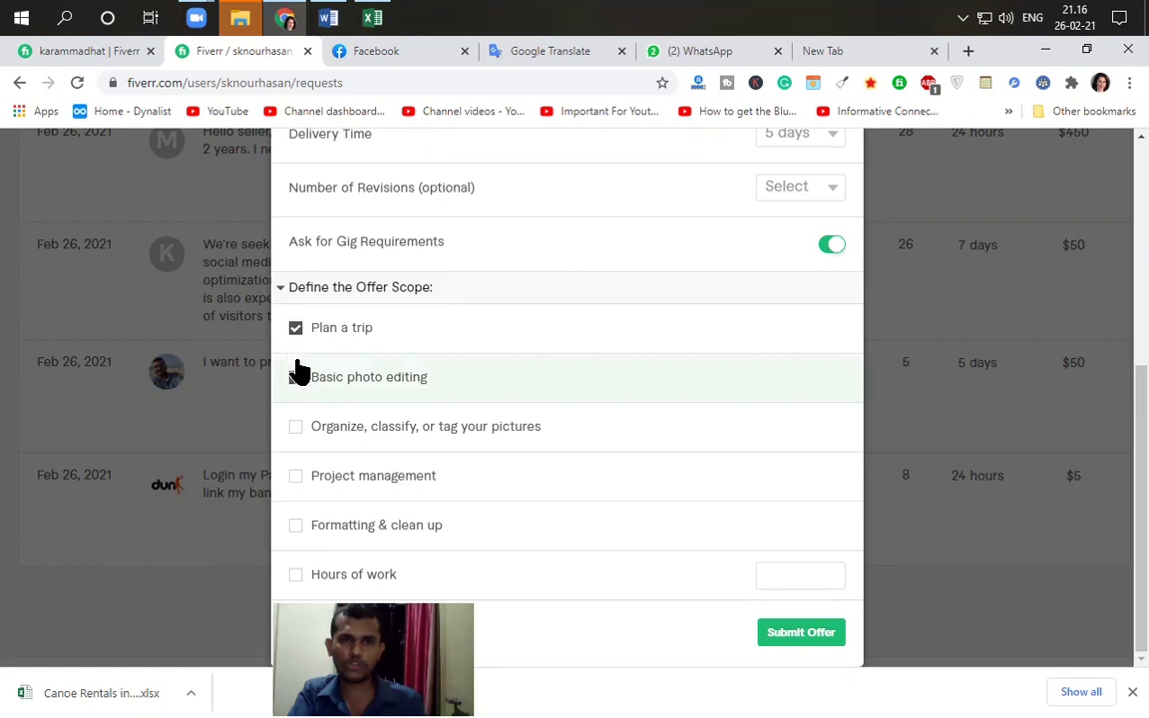
{"action": "left_click", "coordinate": [296, 427]}
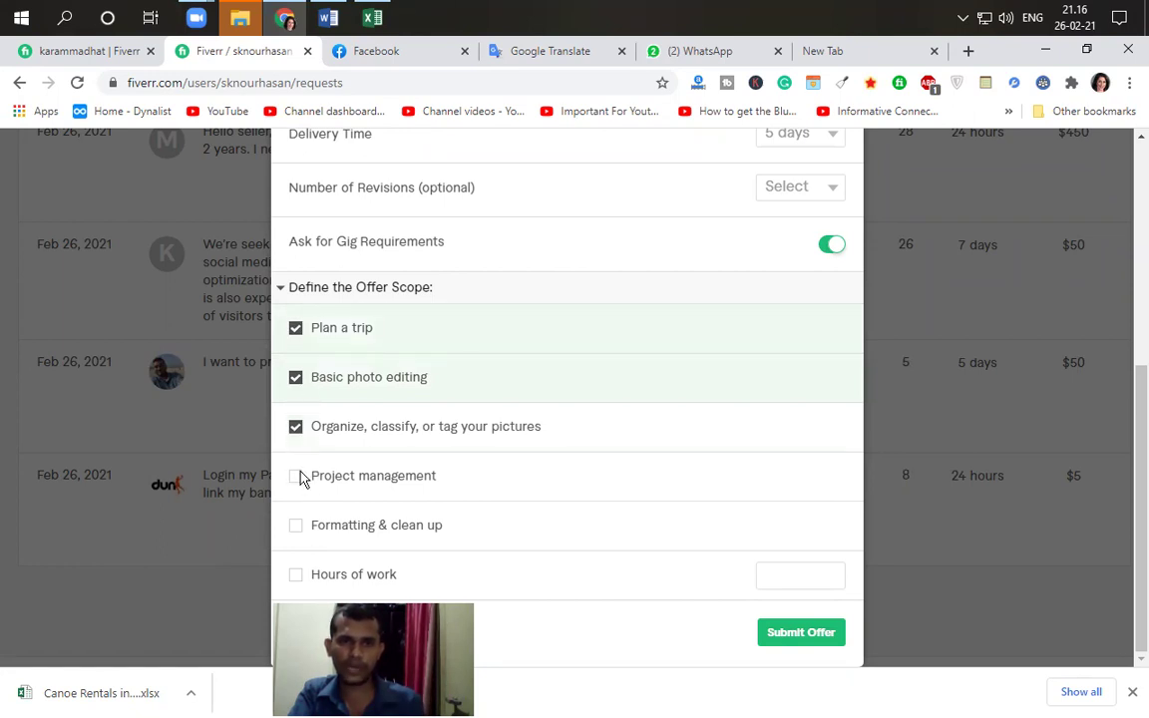
{"action": "left_click", "coordinate": [296, 477]}
{"action": "left_click", "coordinate": [297, 526]}
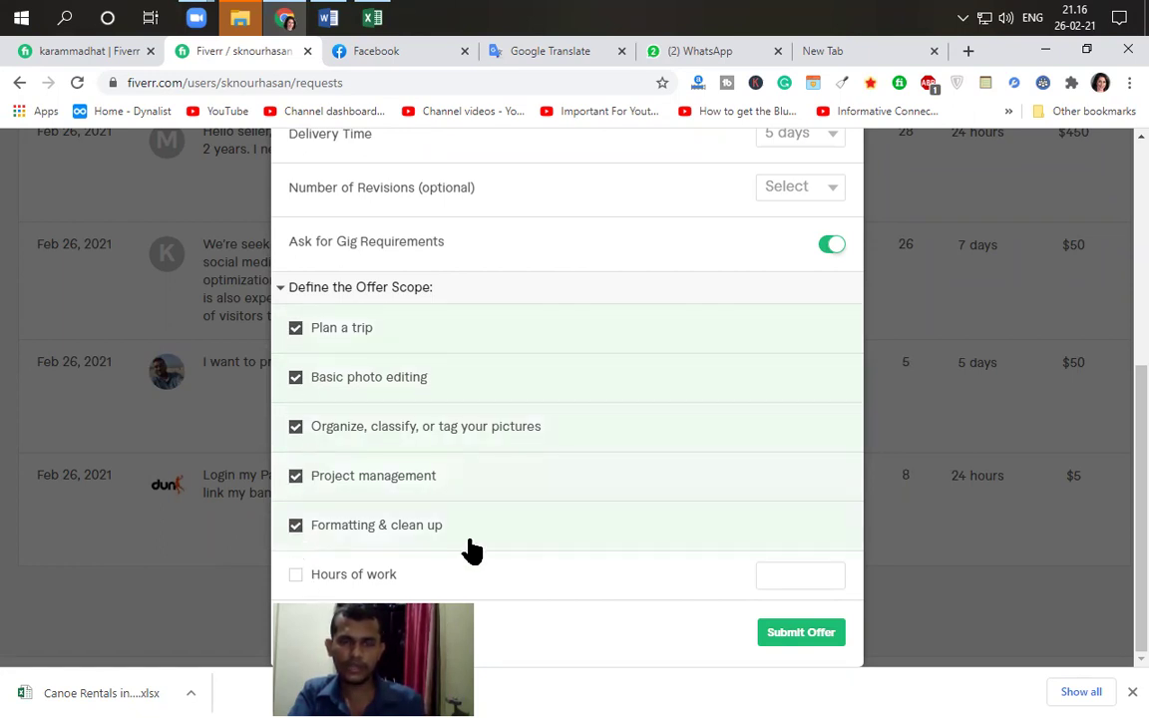
{"action": "scroll", "coordinate": [459, 519], "scroll_direction": "up", "scroll_amount": 1}
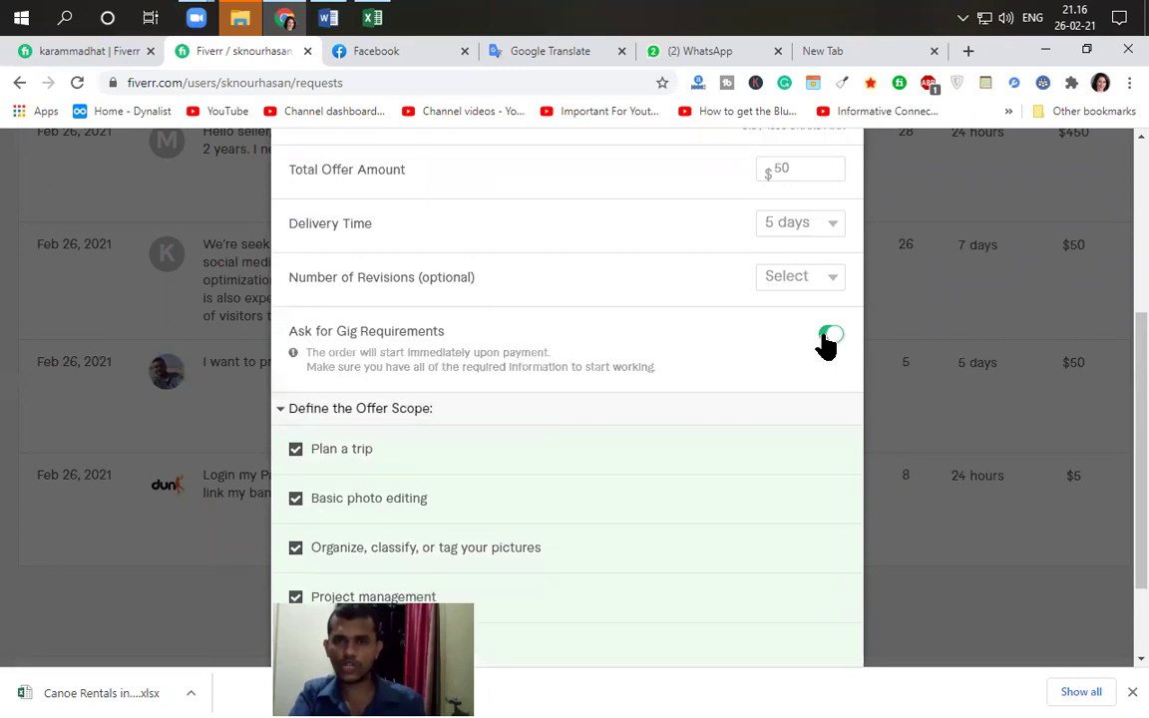
Keep requesting gig requirements, allow unlimited revisions, and submit the offer.
{"action": "left_click", "coordinate": [832, 335]}
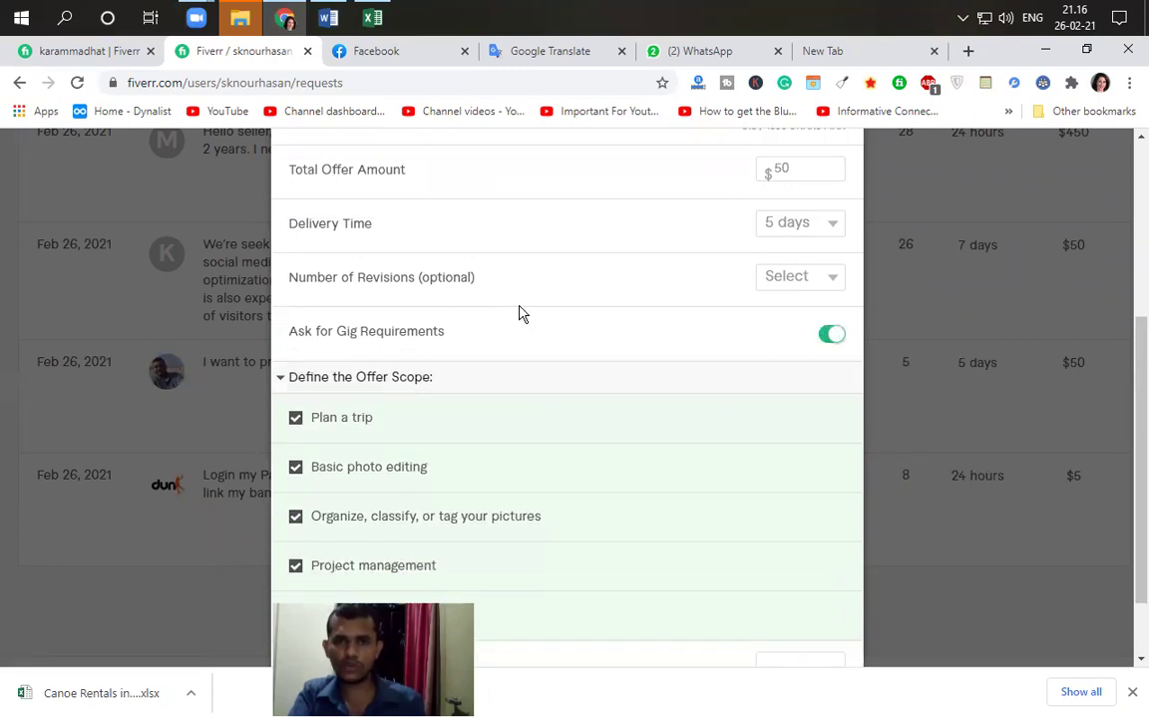
{"action": "left_click", "coordinate": [833, 279]}
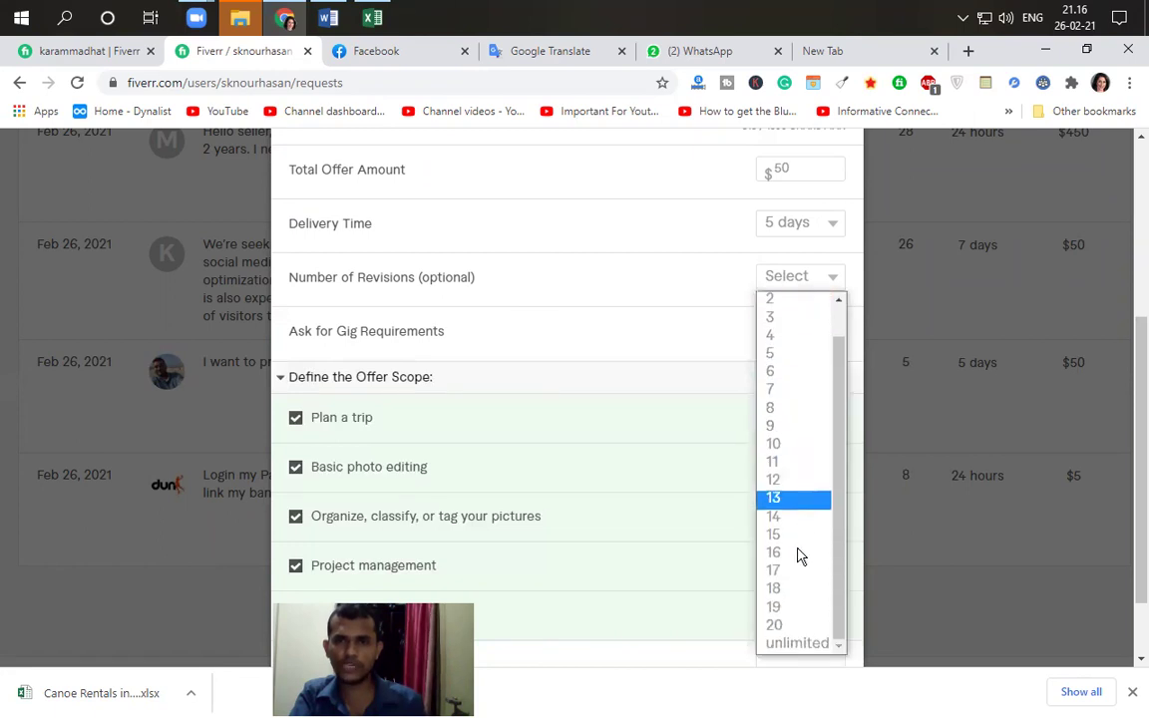
{"action": "left_click", "coordinate": [777, 646]}
{"action": "scroll", "coordinate": [637, 444], "scroll_direction": "up", "scroll_amount": 1}
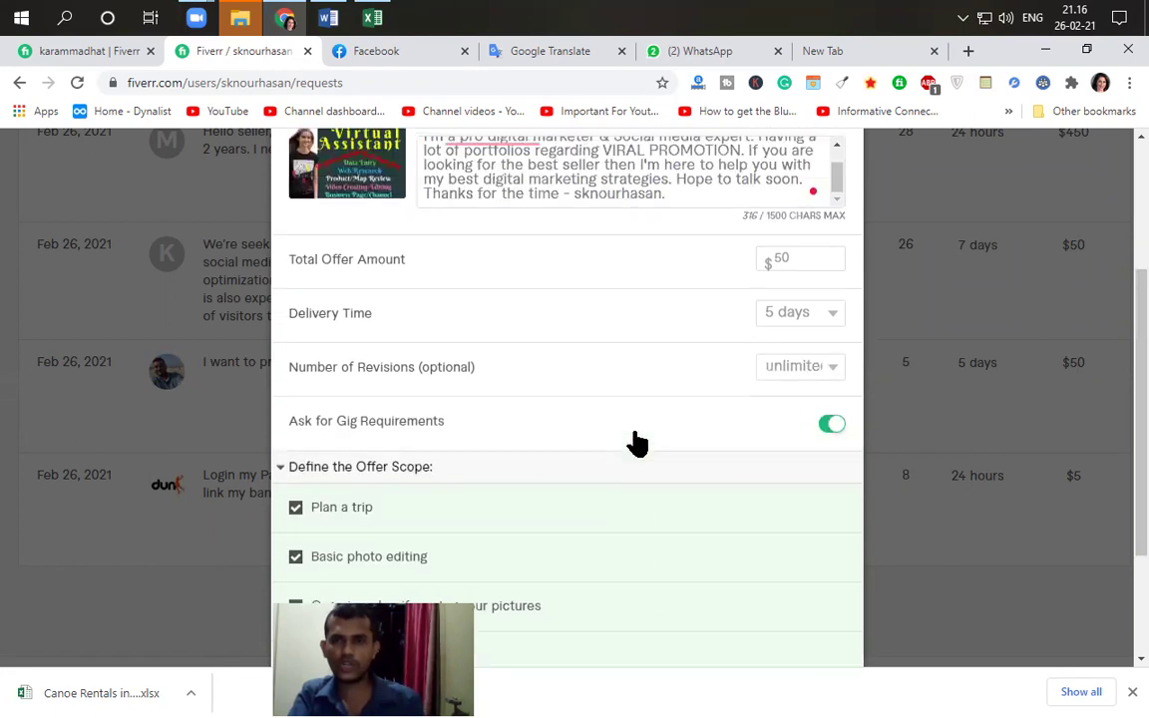
{"action": "scroll", "coordinate": [759, 329], "scroll_direction": "down", "scroll_amount": 2}
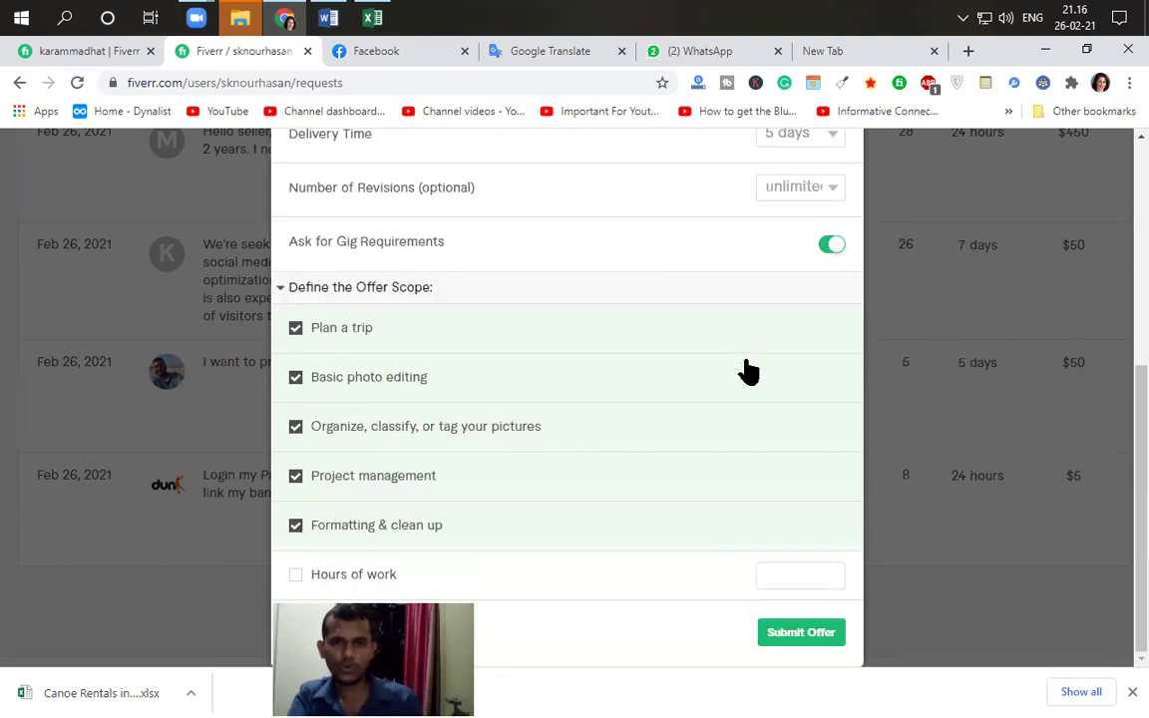
{"action": "left_click", "coordinate": [795, 638]}
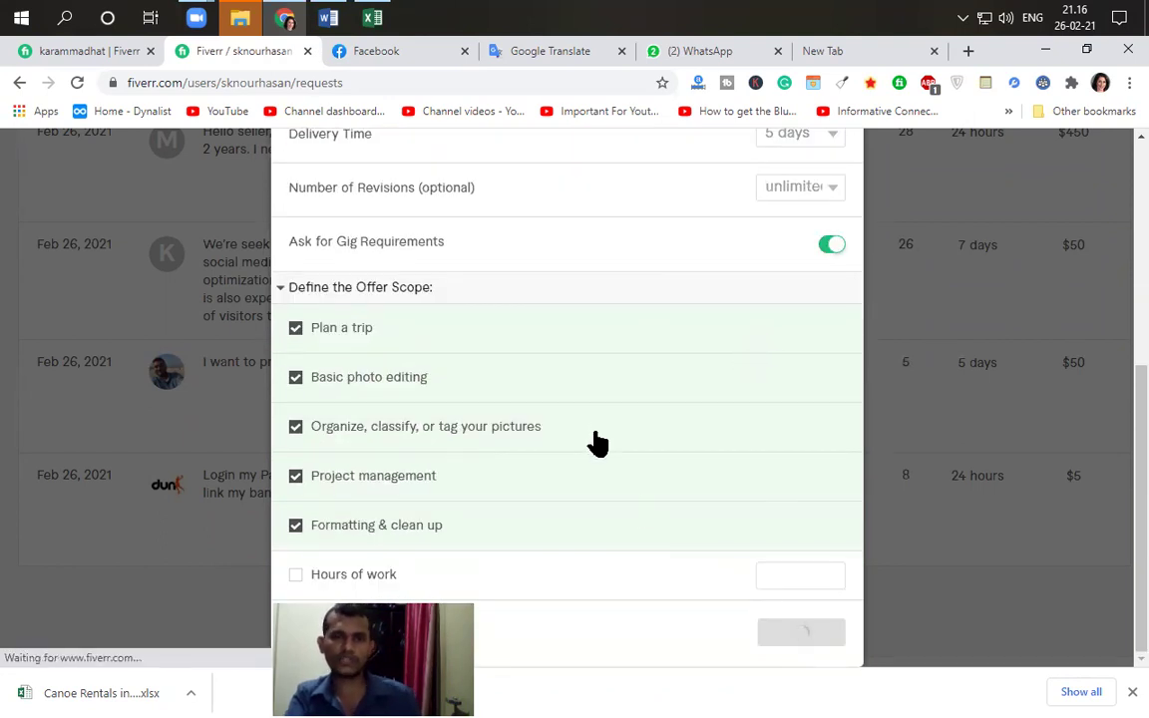
Switch to Sent Offers and find the $50, 5-day offer to the Palestine buyer in the table.
{"action": "scroll", "coordinate": [618, 436], "scroll_direction": "up", "scroll_amount": 5}
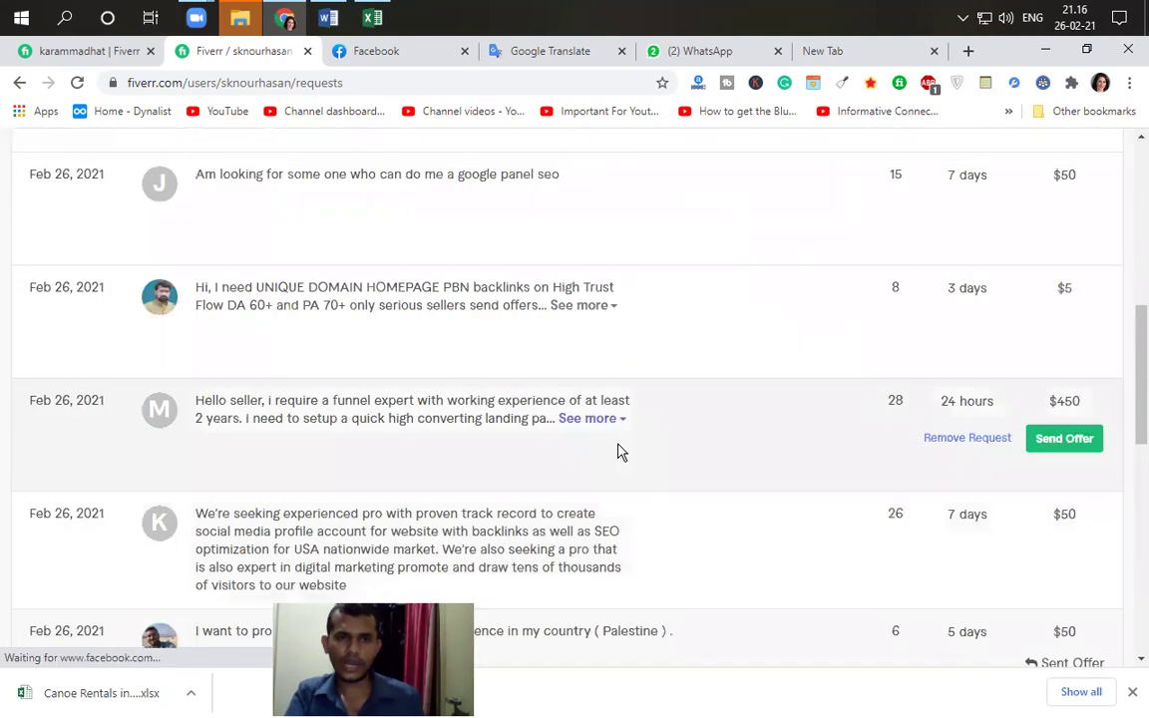
{"action": "scroll", "coordinate": [602, 436], "scroll_direction": "up", "scroll_amount": 4}
{"action": "left_click", "coordinate": [185, 311]}
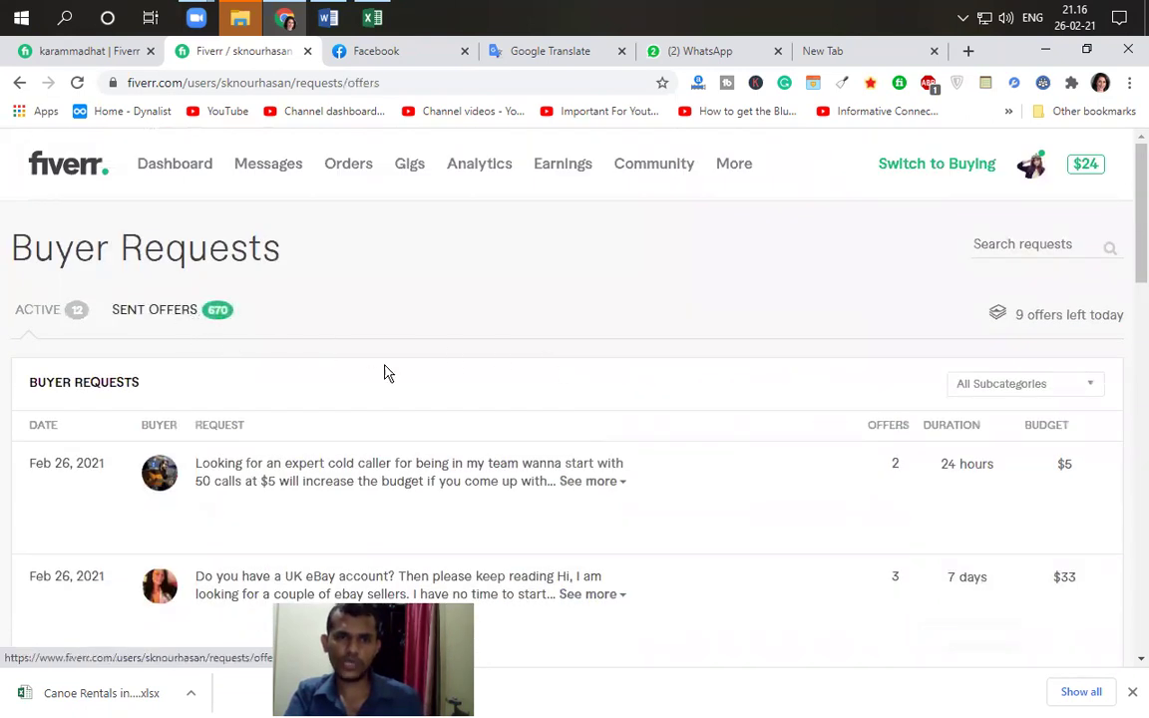
{"action": "scroll", "coordinate": [457, 371], "scroll_direction": "down", "scroll_amount": 2}
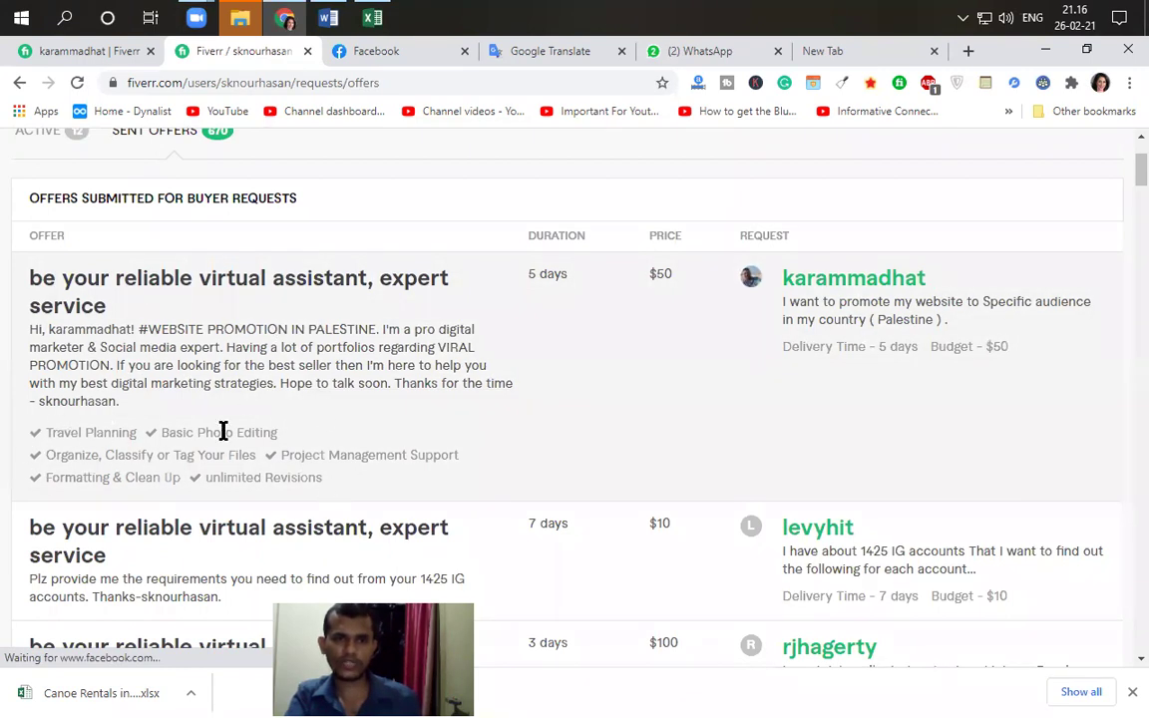
{"action": "left_click_drag", "start_coordinate": [136, 404], "coordinate": [21, 328]}
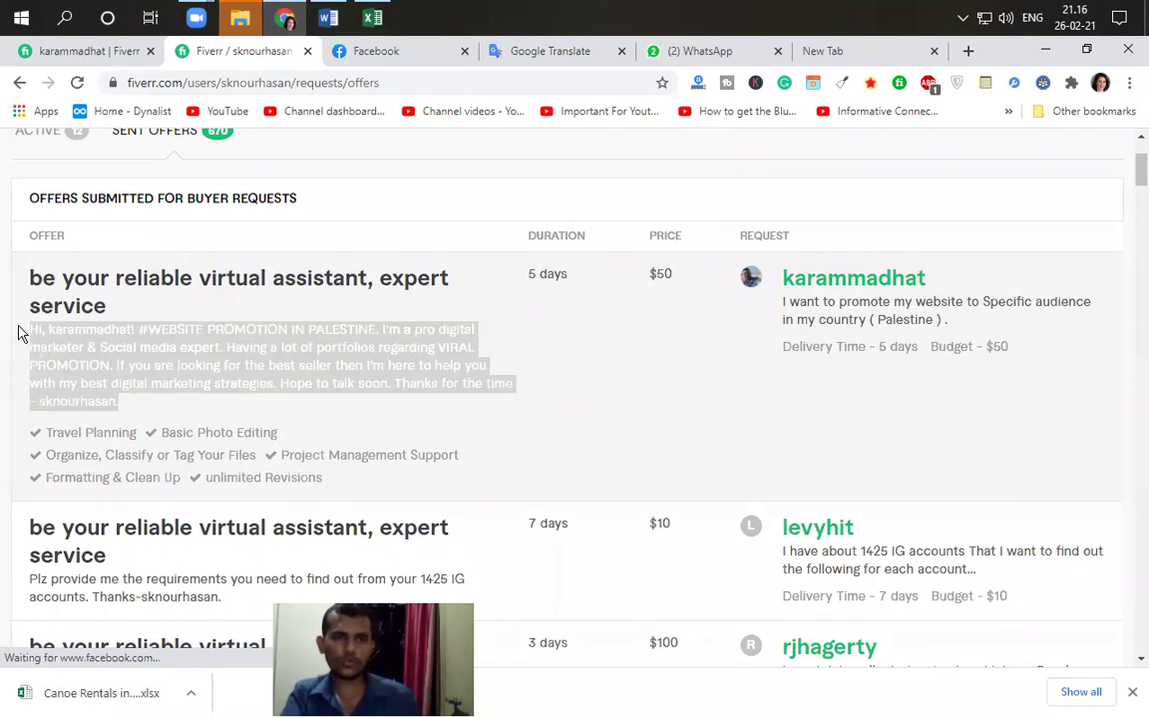
{"action": "left_click", "coordinate": [137, 412]}
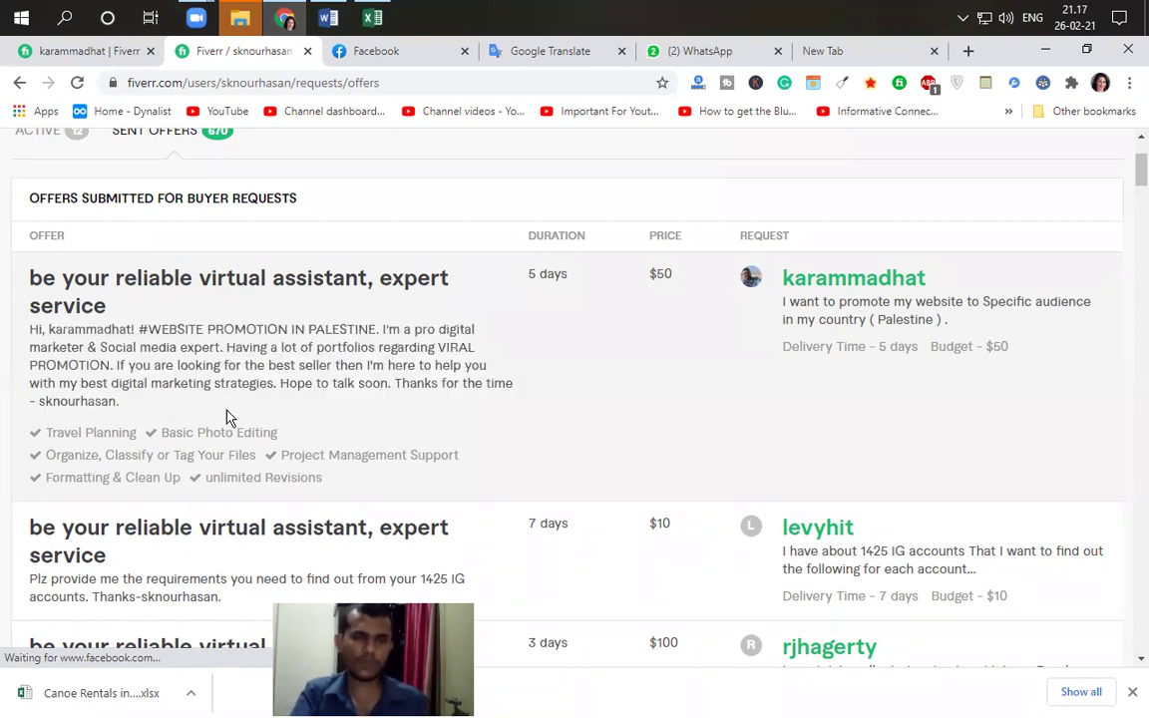